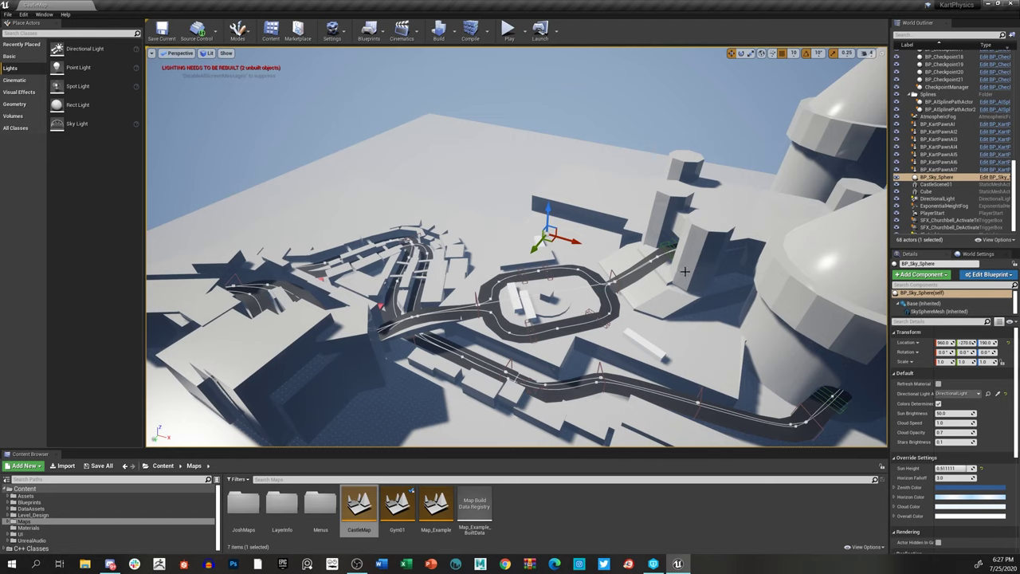
- Examine the CastleMap race track's lighting outdoors around the town and loop, and inside the castle hall
{"action": "mouse_move", "coordinate": [684, 272]}
{"action": "right_mouse_down"}
{"action": "mouse_move", "coordinate": [494, 328]}
{"action": "mouse_move", "coordinate": [684, 271]}
{"action": "right_mouse_up"}
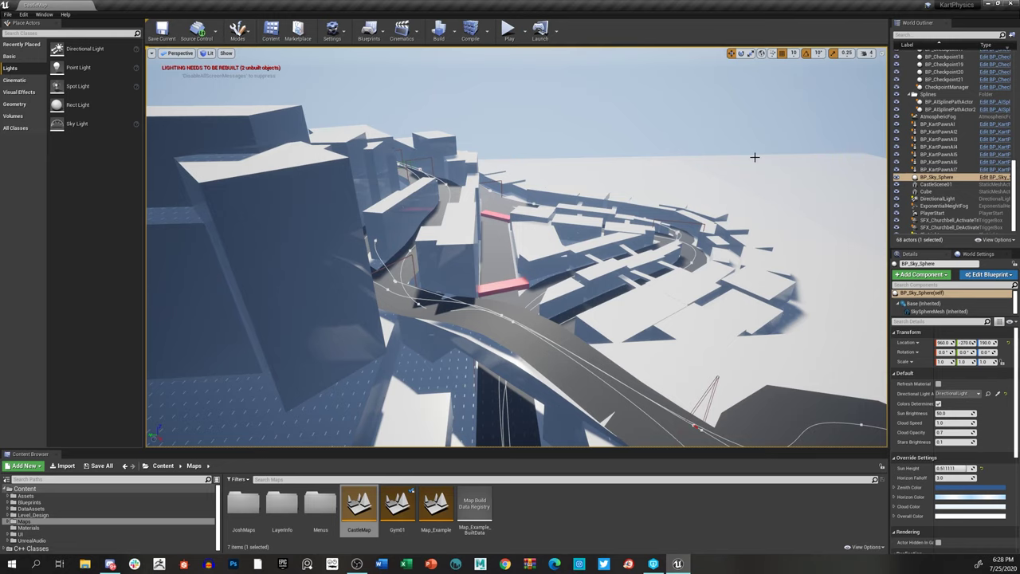
{"action": "mouse_move", "coordinate": [731, 141]}
{"action": "right_mouse_down"}
{"action": "mouse_move", "coordinate": [773, 136]}
{"action": "mouse_move", "coordinate": [737, 129]}
{"action": "mouse_move", "coordinate": [729, 379]}
{"action": "mouse_move", "coordinate": [710, 380]}
{"action": "mouse_move", "coordinate": [717, 402]}
{"action": "mouse_move", "coordinate": [690, 388]}
{"action": "mouse_move", "coordinate": [732, 144]}
{"action": "right_mouse_up"}
{"action": "scroll", "coordinate": [730, 379], "scroll_direction": "down", "scroll_amount": 1}
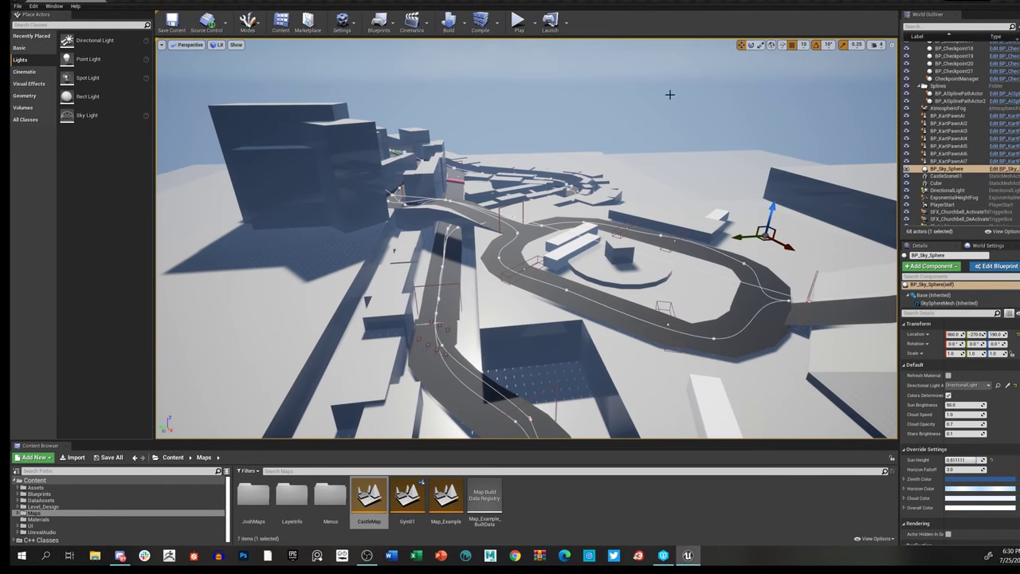
{"action": "right_click_drag", "start_coordinate": [670, 94], "coordinate": [668, 145]}
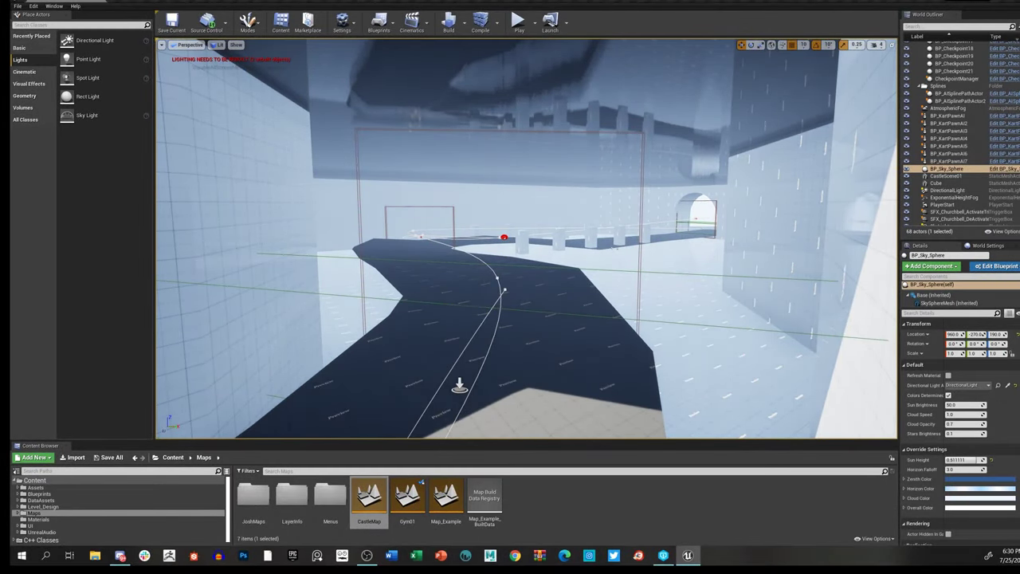
{"action": "right_click_drag", "start_coordinate": [668, 145], "coordinate": [660, 147]}
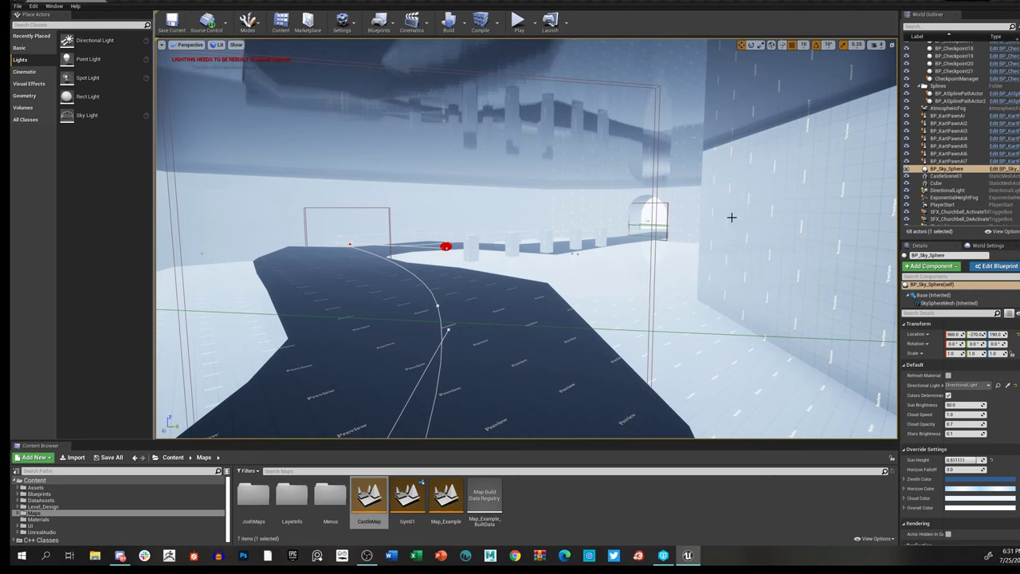
{"action": "left_click_drag", "start_coordinate": [731, 218], "coordinate": [730, 192]}
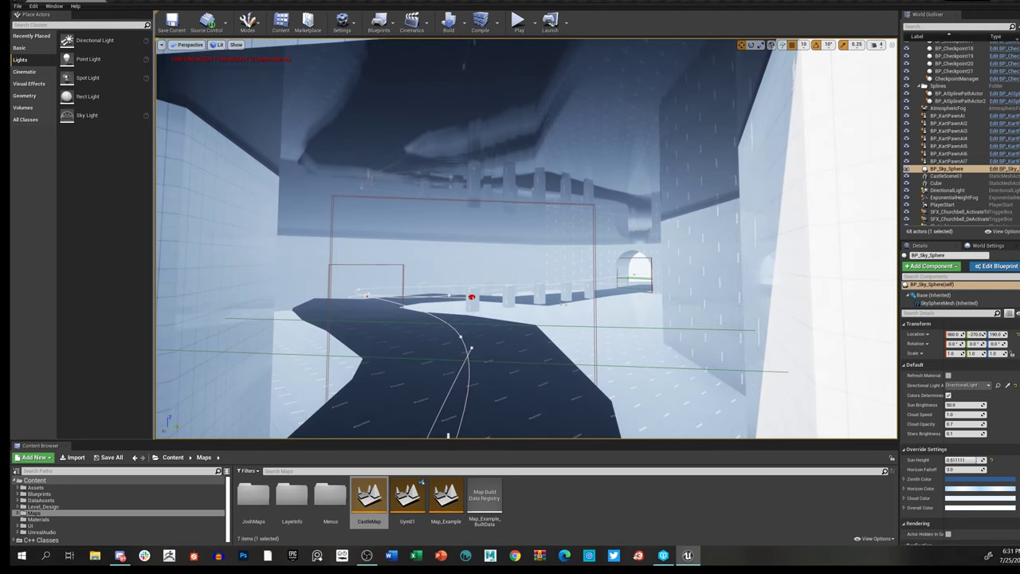
{"action": "left_click_drag", "start_coordinate": [730, 192], "coordinate": [732, 212]}
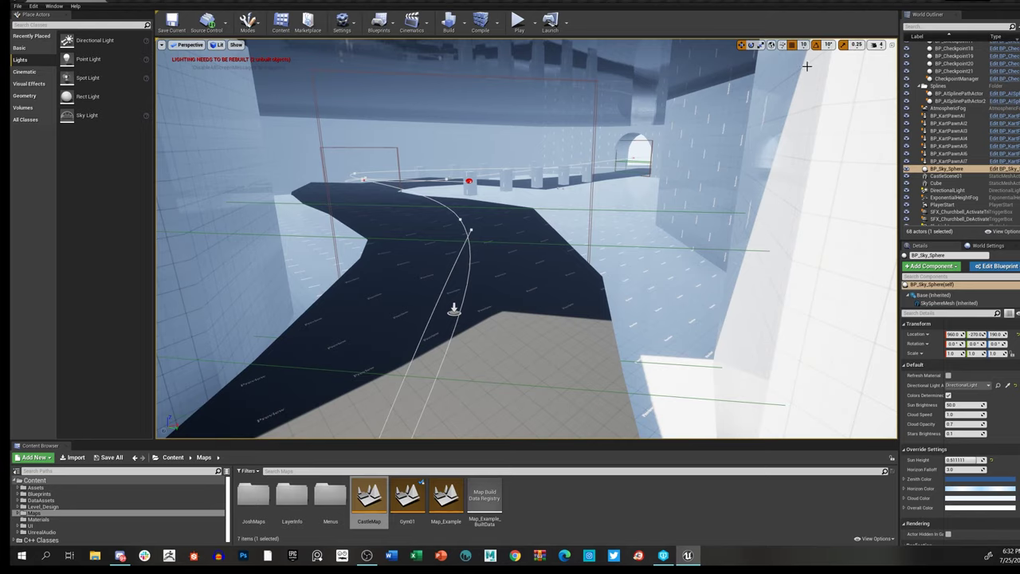
{"action": "right_click_drag", "start_coordinate": [561, 200], "coordinate": [523, 200]}
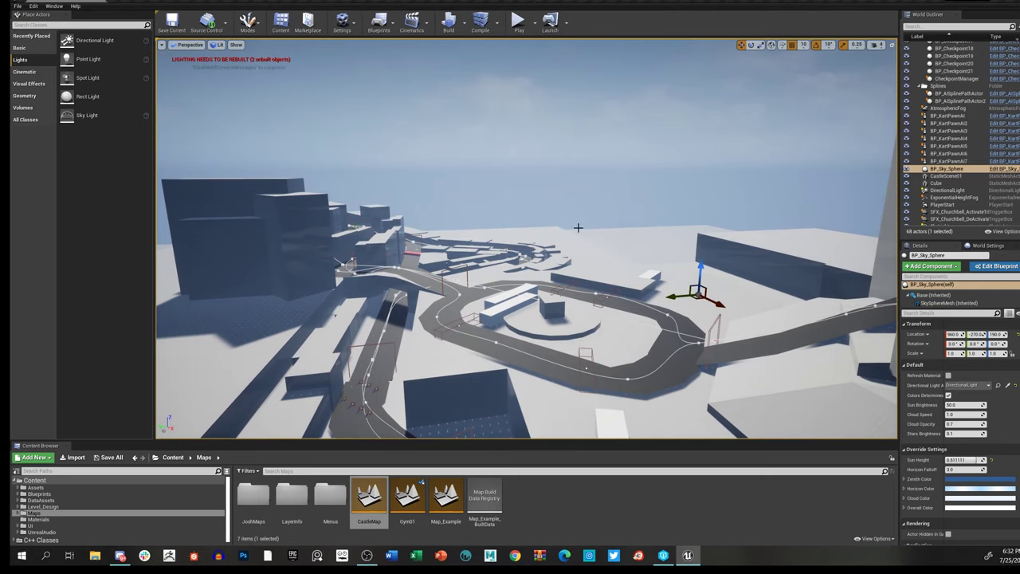
{"action": "mouse_move", "coordinate": [806, 175]}
{"action": "right_mouse_down"}
{"action": "mouse_move", "coordinate": [807, 204]}
{"action": "mouse_move", "coordinate": [809, 173]}
{"action": "right_mouse_up"}
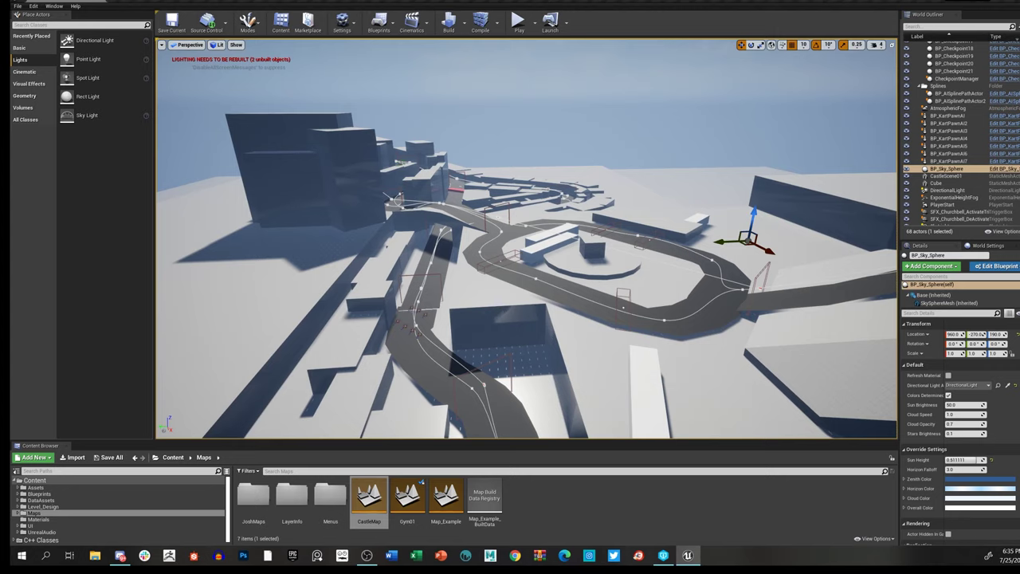
{"action": "right_click_drag", "start_coordinate": [603, 75], "coordinate": [606, 51]}
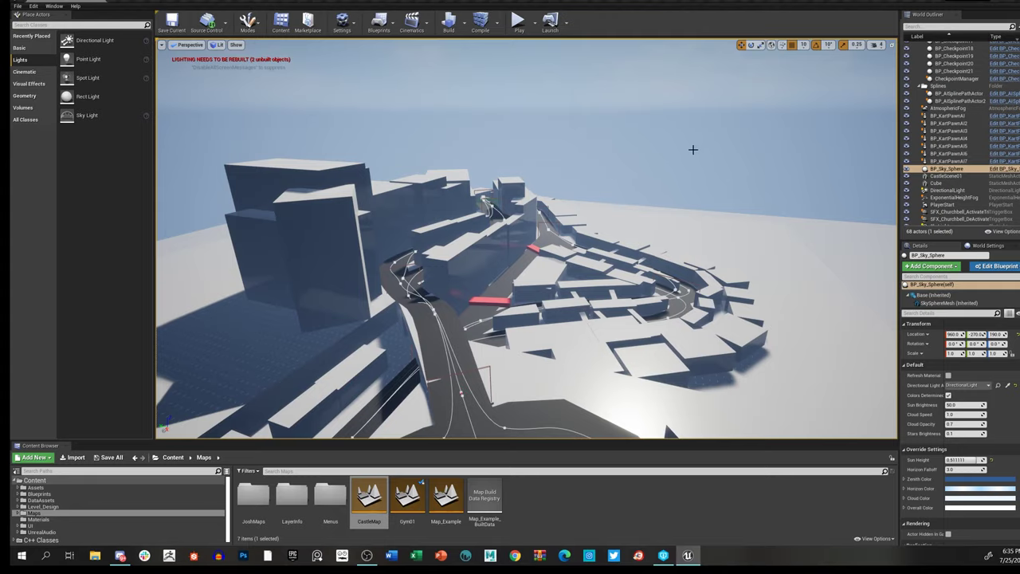
{"action": "right_click_drag", "start_coordinate": [693, 149], "coordinate": [664, 154]}
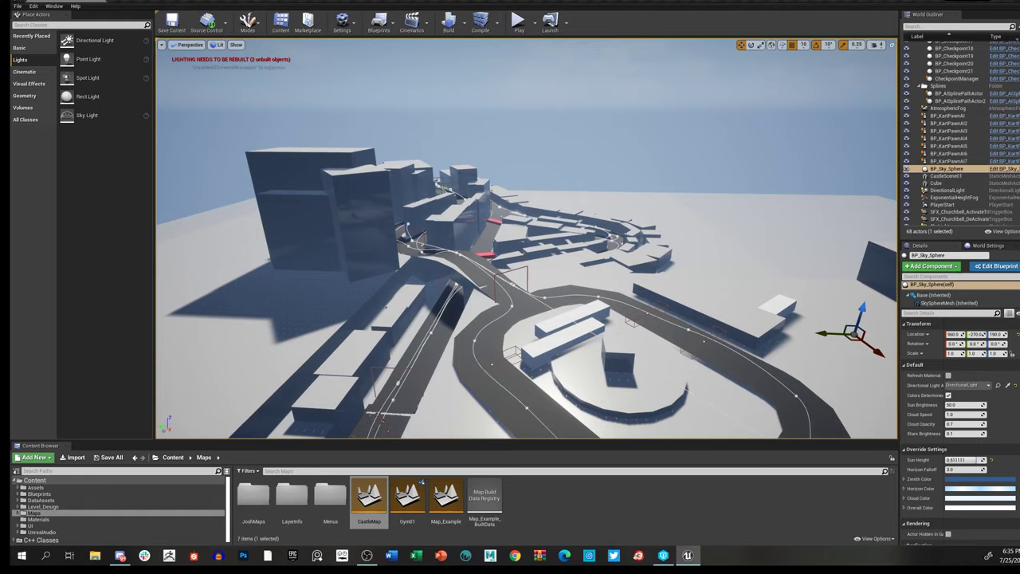
{"action": "right_click_drag", "start_coordinate": [709, 239], "coordinate": [621, 216]}
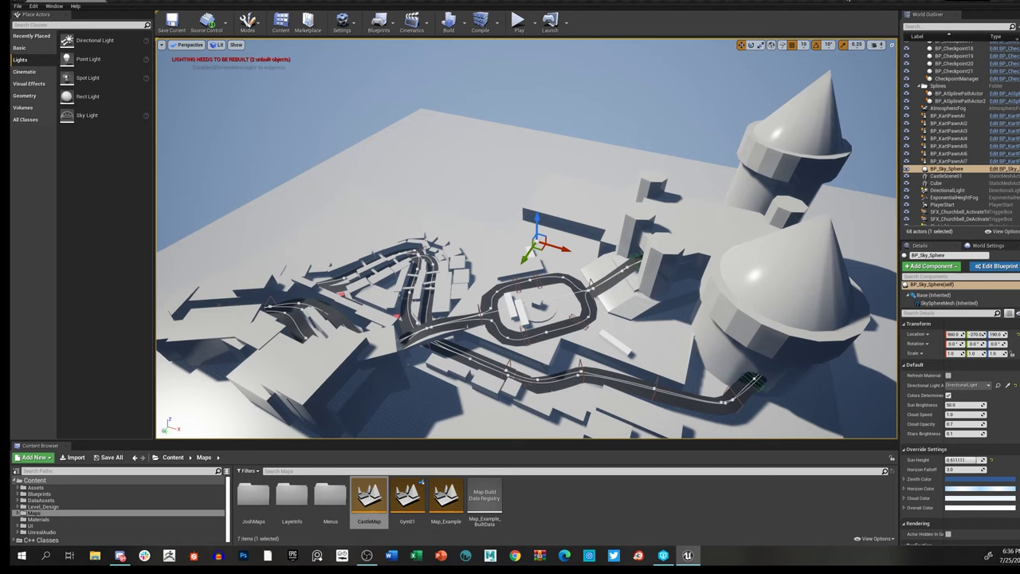
- Place a spot light on the floor inside the castle hall, beside the row of track pillars
{"action": "key", "text": "w"}
{"action": "right_click_drag", "start_coordinate": [642, 107], "coordinate": [642, 107]}
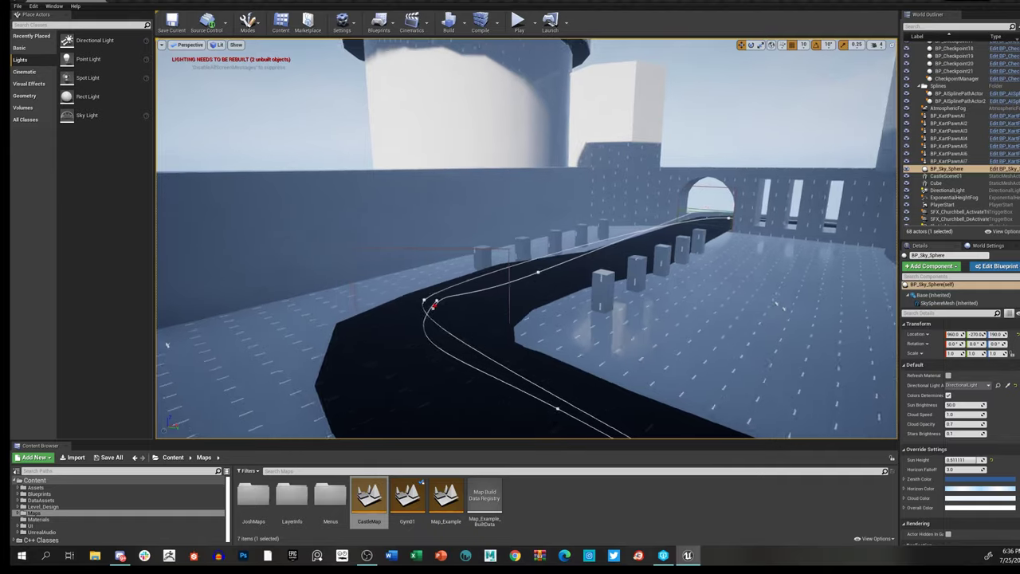
{"action": "right_click_drag", "start_coordinate": [177, 119], "coordinate": [177, 119]}
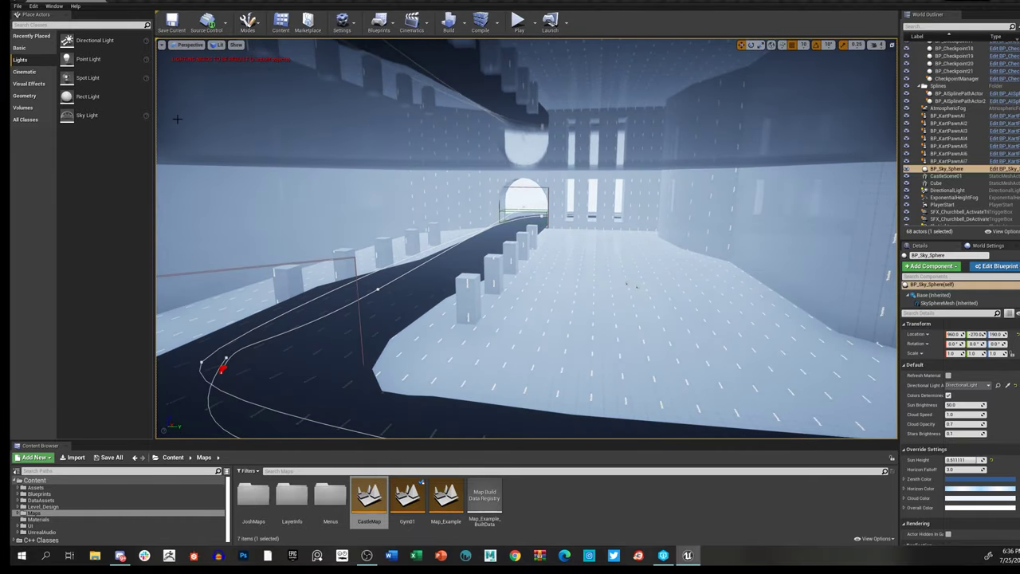
{"action": "left_click_drag", "start_coordinate": [87, 116], "coordinate": [295, 153]}
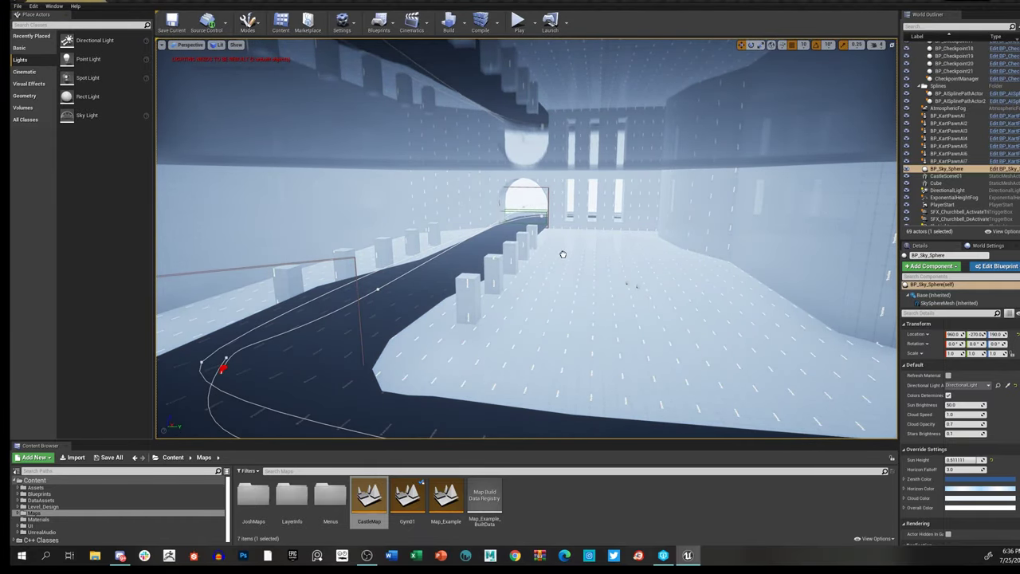
{"action": "left_click_drag", "start_coordinate": [563, 254], "coordinate": [619, 215]}
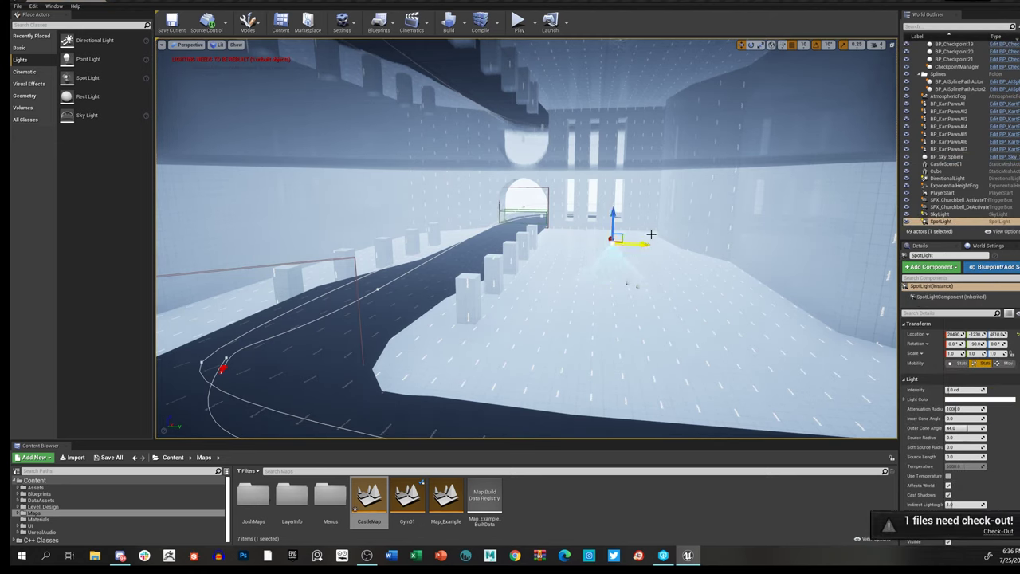
- Raise the spot light to about Z 4920 and move it across the hall toward the side wall
{"action": "mouse_move", "coordinate": [651, 234]}
{"action": "right_mouse_down"}
{"action": "mouse_move", "coordinate": [630, 254]}
{"action": "mouse_move", "coordinate": [637, 219]}
{"action": "right_mouse_up"}
{"action": "left_click_drag", "start_coordinate": [551, 180], "coordinate": [551, 163]}
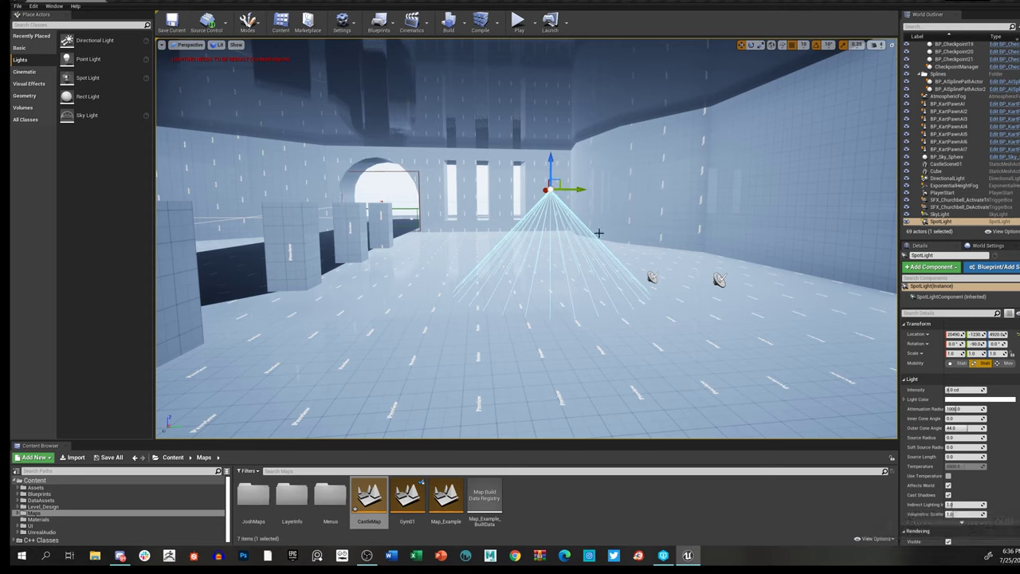
{"action": "left_click_drag", "start_coordinate": [577, 190], "coordinate": [841, 191]}
{"action": "key", "text": "f"}
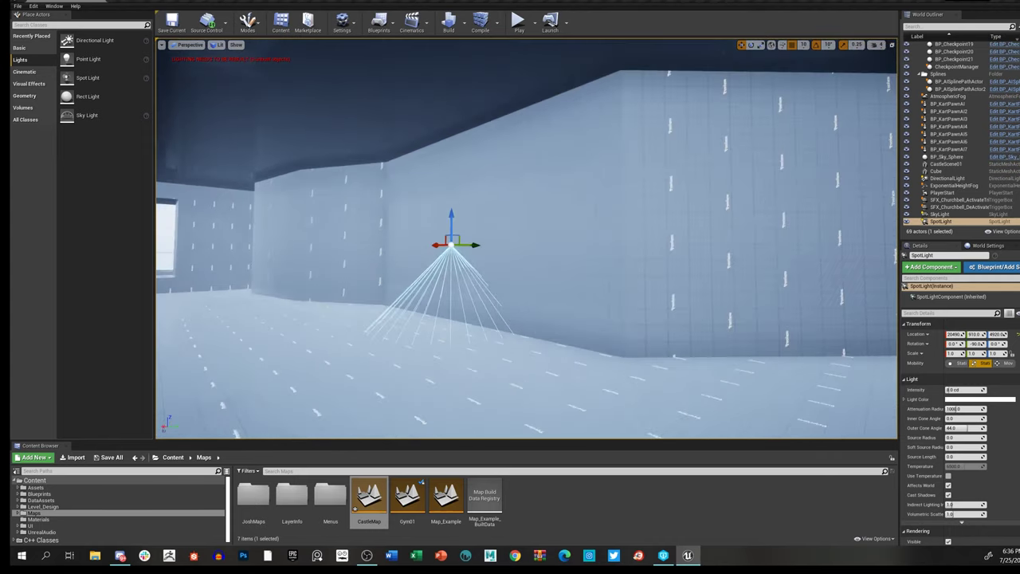
- Raise the spot light to about Z 5210, shift it to about Y 670 and rotate it to shine onto the side wall
{"action": "mouse_move", "coordinate": [783, 205]}
{"action": "right_mouse_down"}
{"action": "mouse_move", "coordinate": [773, 209]}
{"action": "mouse_move", "coordinate": [783, 206]}
{"action": "right_mouse_up"}
{"action": "left_click_drag", "start_coordinate": [578, 244], "coordinate": [549, 204]}
{"action": "key", "text": "e"}
{"action": "key", "text": "w"}
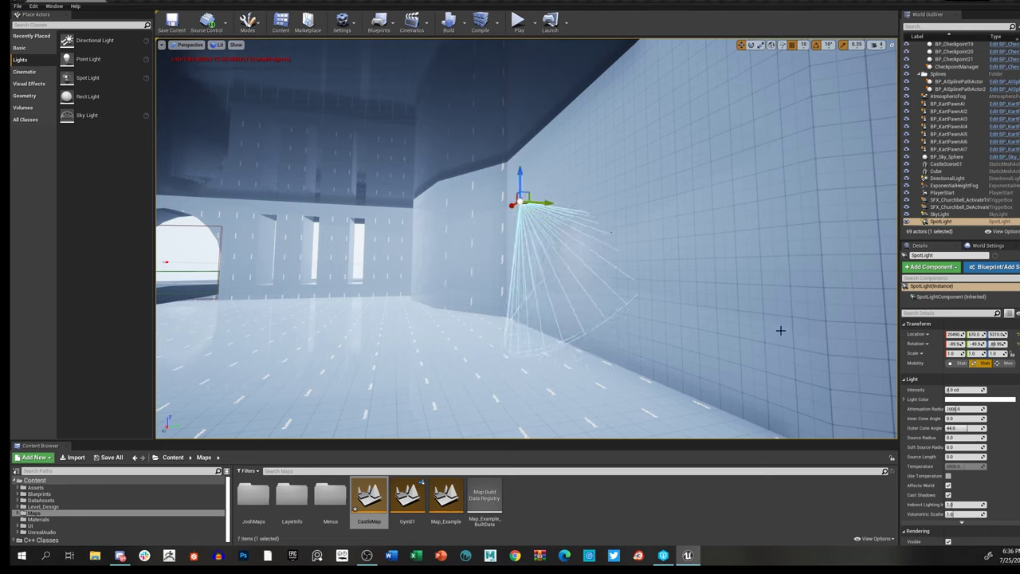
- Increase the spot light's intensity to about 43.4 cd and look through its remaining light settings
{"action": "mouse_move", "coordinate": [964, 389]}
{"action": "left_mouse_down"}
{"action": "mouse_move", "coordinate": [991, 390]}
{"action": "mouse_move", "coordinate": [967, 390]}
{"action": "left_mouse_up"}
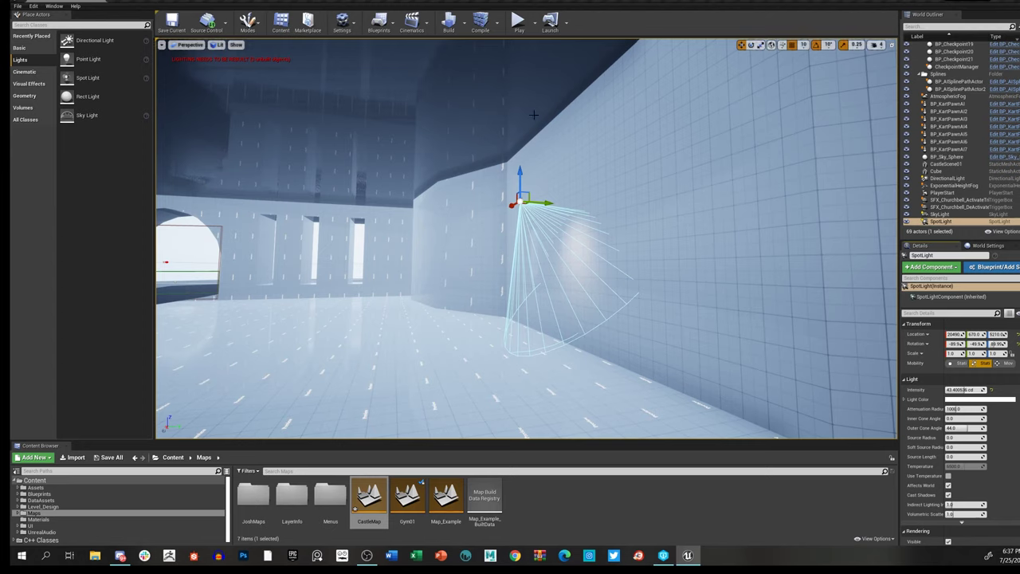
{"action": "scroll", "coordinate": [960, 431], "scroll_direction": "down", "scroll_amount": 3}
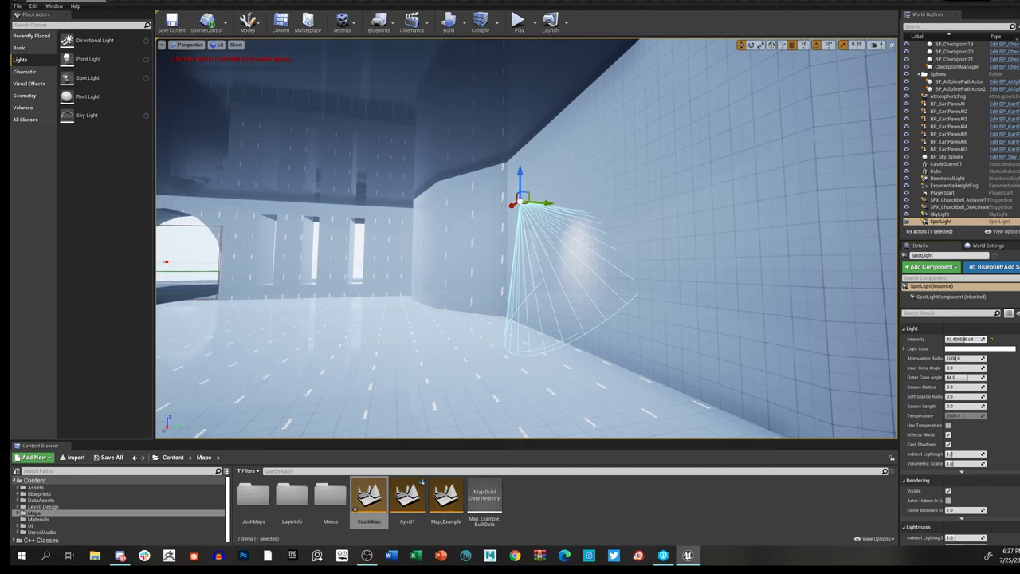
{"action": "scroll", "coordinate": [996, 400], "scroll_direction": "up", "scroll_amount": 3}
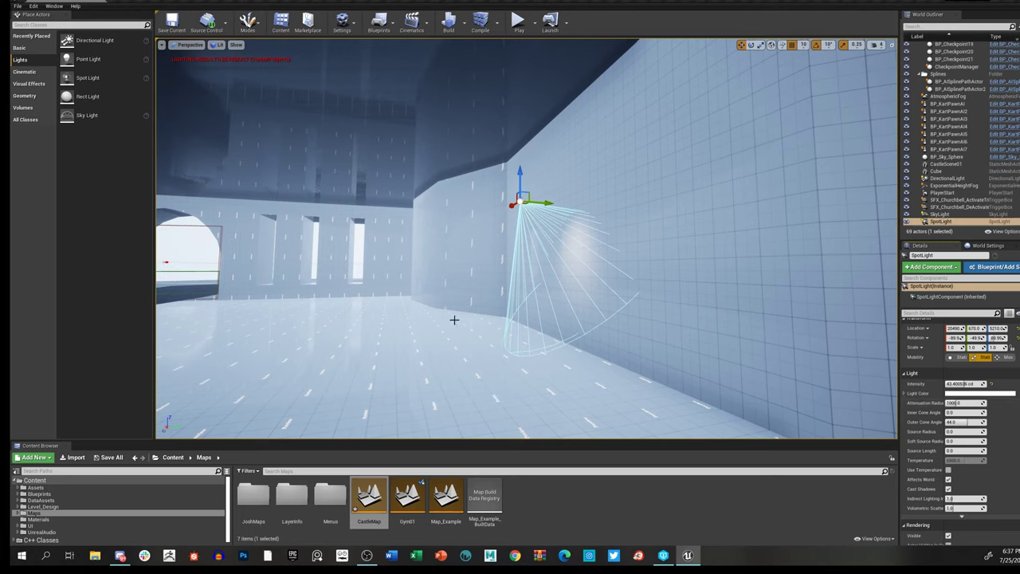
- Move the spot light slightly away from the side wall, to about Y 590
{"action": "left_click", "coordinate": [940, 220]}
{"action": "mouse_move", "coordinate": [549, 202]}
{"action": "left_mouse_down"}
{"action": "mouse_move", "coordinate": [571, 204]}
{"action": "mouse_move", "coordinate": [540, 206]}
{"action": "left_mouse_up"}
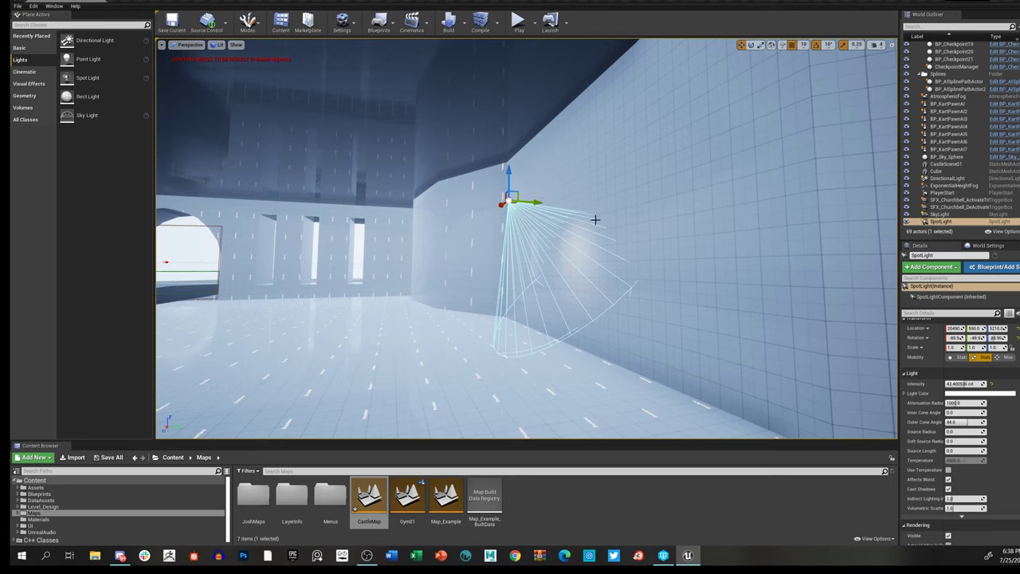
{"action": "mouse_move", "coordinate": [604, 243]}
{"action": "right_mouse_down"}
{"action": "mouse_move", "coordinate": [694, 237]}
{"action": "mouse_move", "coordinate": [605, 244]}
{"action": "right_mouse_up"}
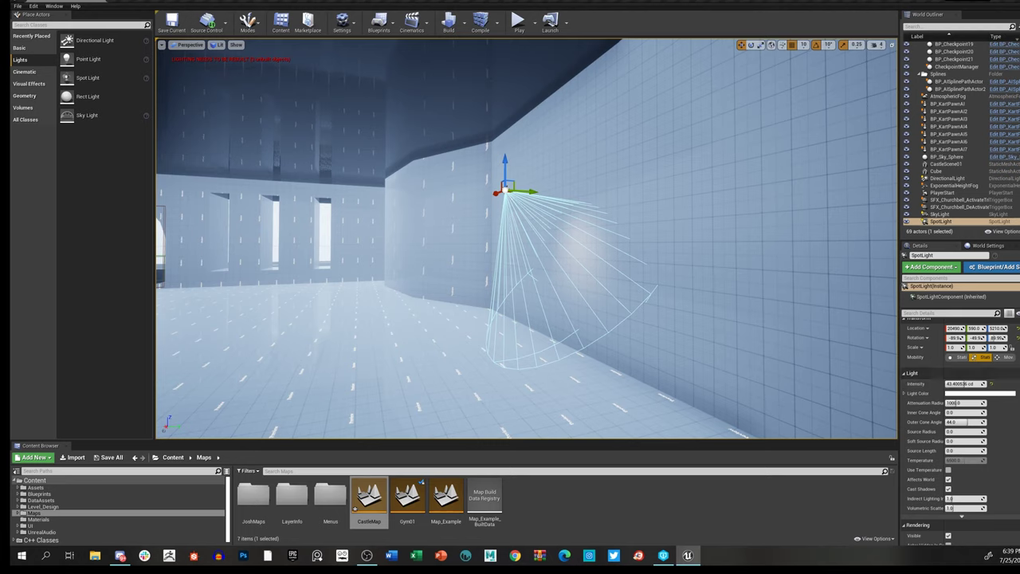
{"action": "scroll", "coordinate": [1005, 348], "scroll_direction": "up", "scroll_amount": 1}
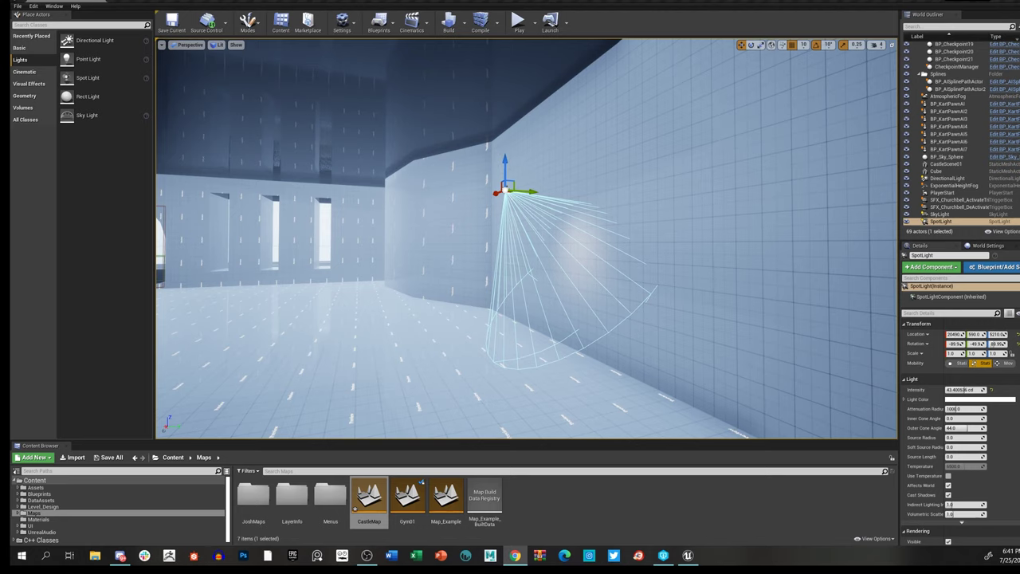
- Switch to Chrome and shrink and reposition its window so the spot light stays in view beside it
{"action": "left_click", "coordinate": [515, 555]}
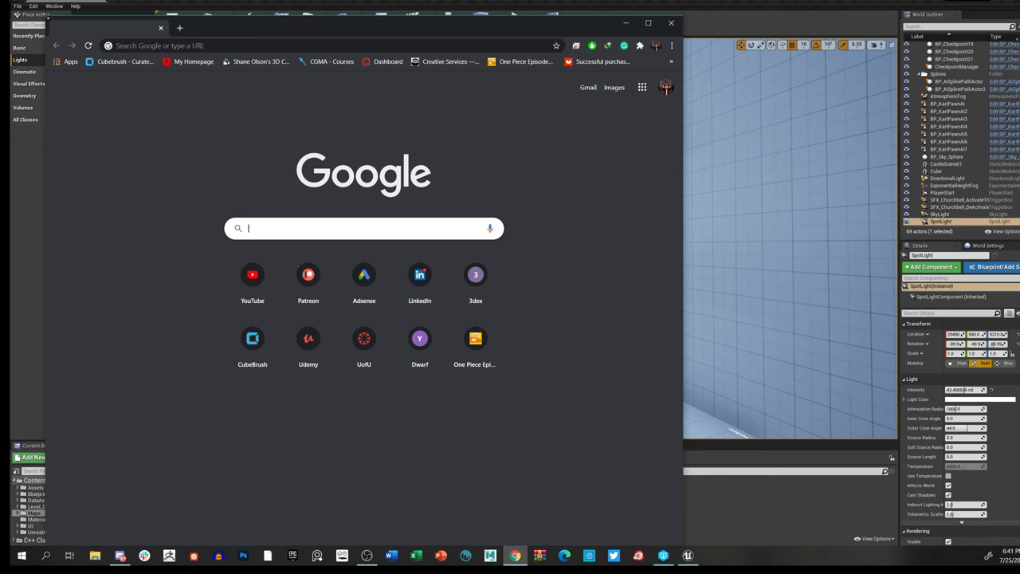
{"action": "left_click_drag", "start_coordinate": [46, 17], "coordinate": [289, 164]}
{"action": "left_click_drag", "start_coordinate": [485, 177], "coordinate": [212, 152]}
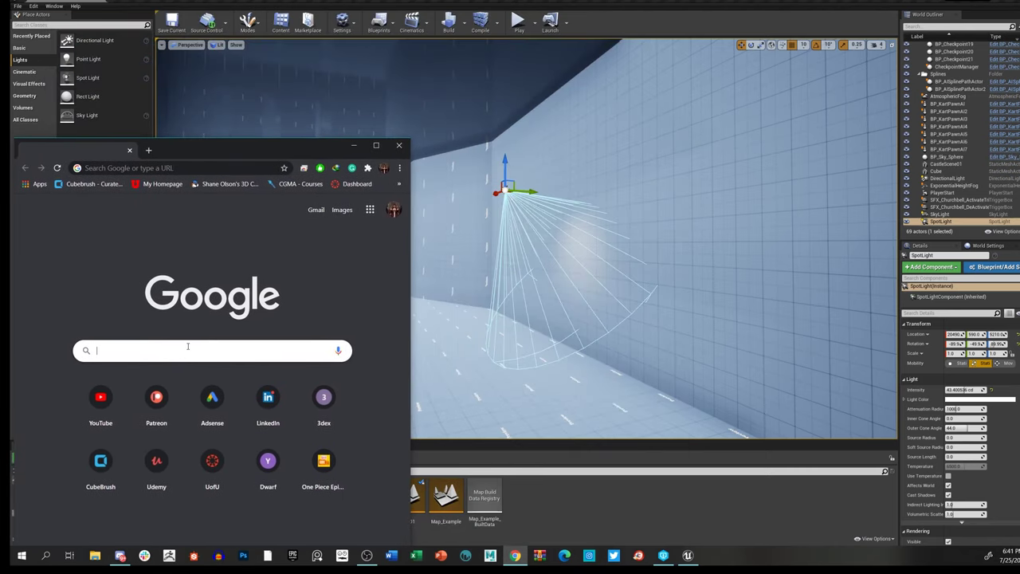
{"action": "type", "text": "fde"}
{"action": "key", "text": "BackSpace"}
{"action": "key", "text": "BackSpace"}
{"action": "key", "text": "BackSpace"}
{"action": "type", "text": "def"}
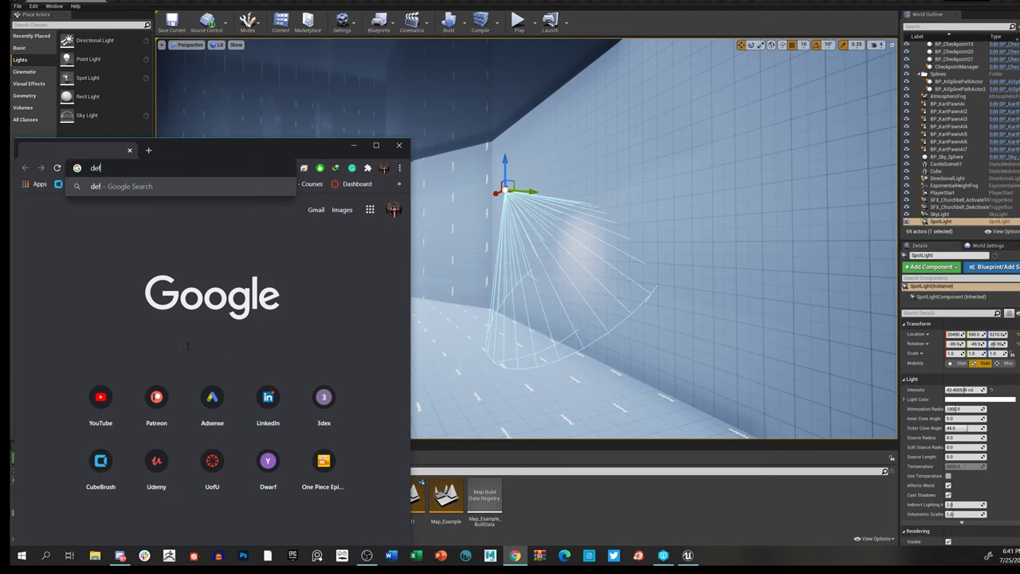
{"action": "type", "text": "use"}
{"action": "key", "text": "BackSpace"}
{"action": "key", "text": "BackSpace"}
{"action": "key", "text": "BackSpace"}
{"action": "key", "text": "BackSpace"}
{"action": "key", "text": "BackSpace"}
{"action": "key", "text": "BackSpace"}
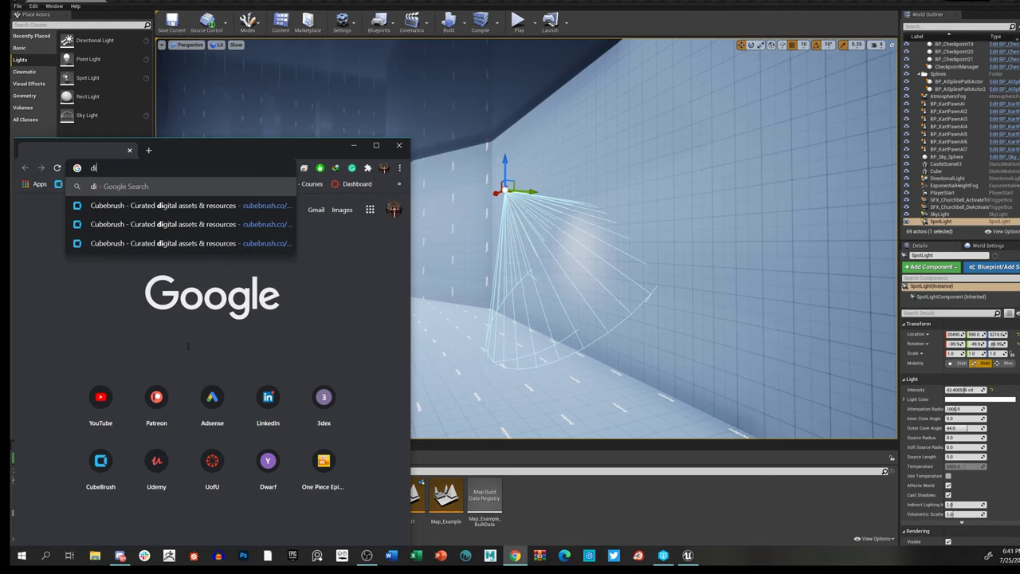
- Search Google for "diffuse vs specular reflections"
{"action": "type", "text": "diffuse "}
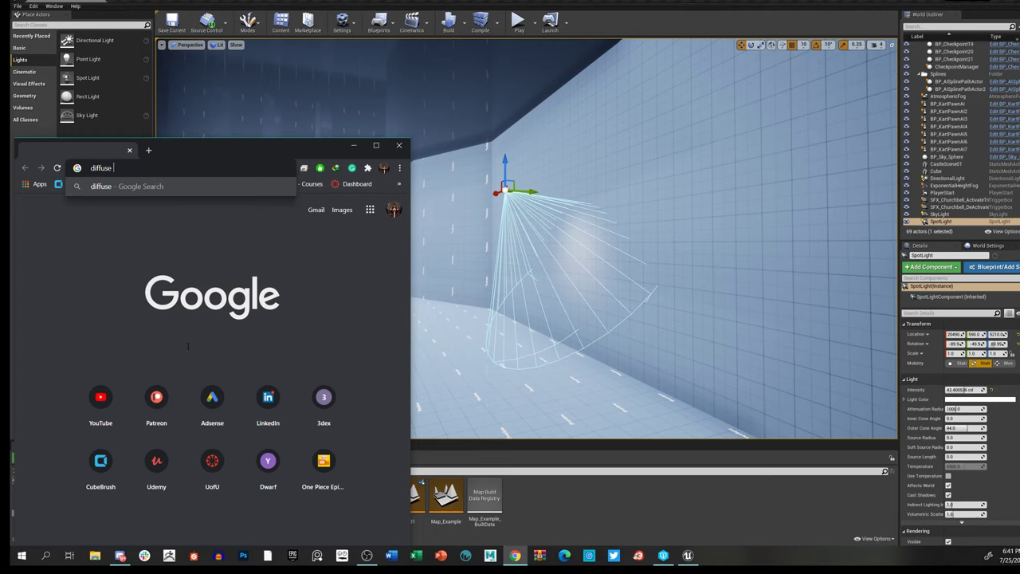
{"action": "type", "text": "vs specular"}
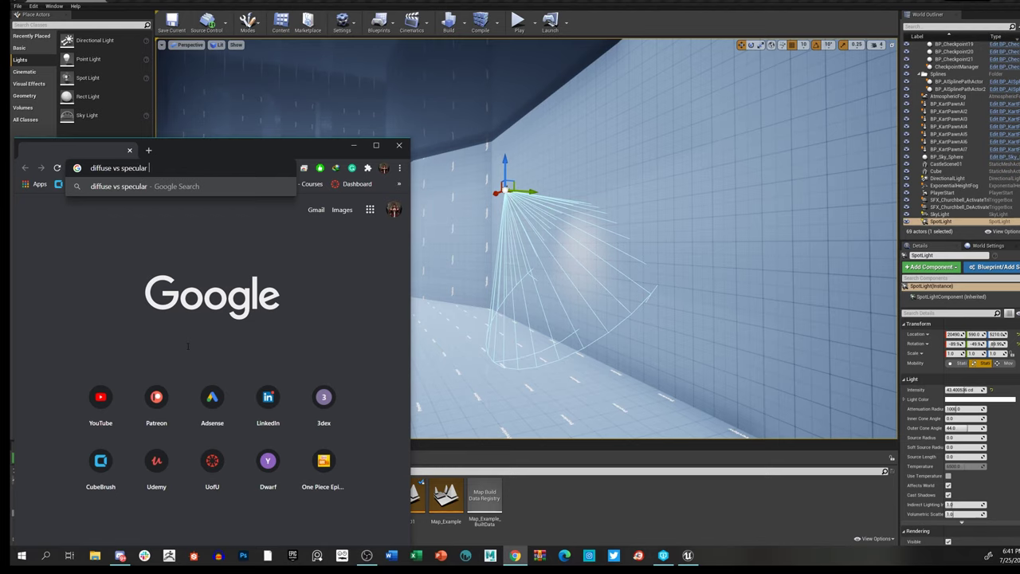
{"action": "type", "text": " reflection"}
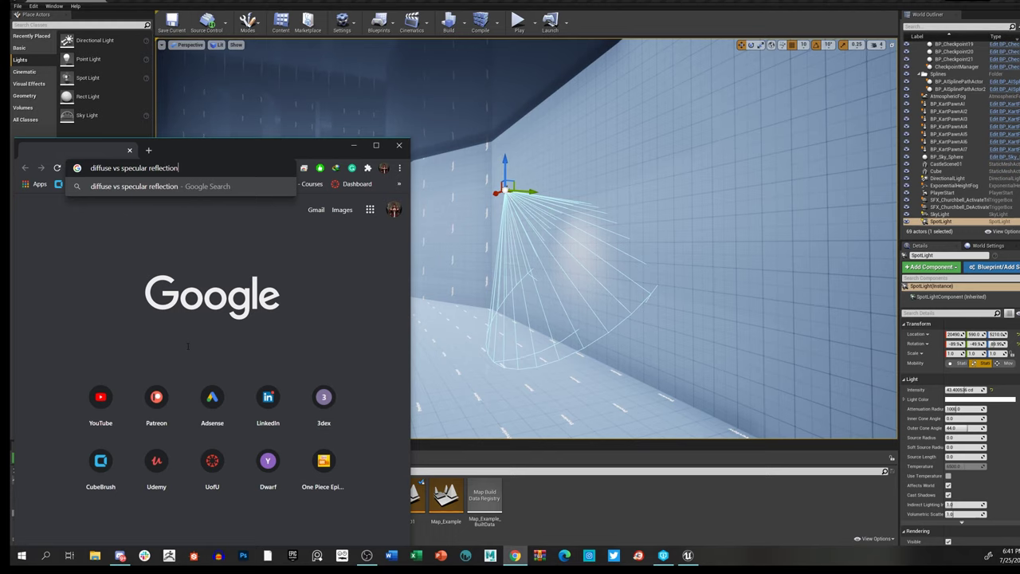
{"action": "type", "text": "s"}
{"action": "key", "text": "Return"}
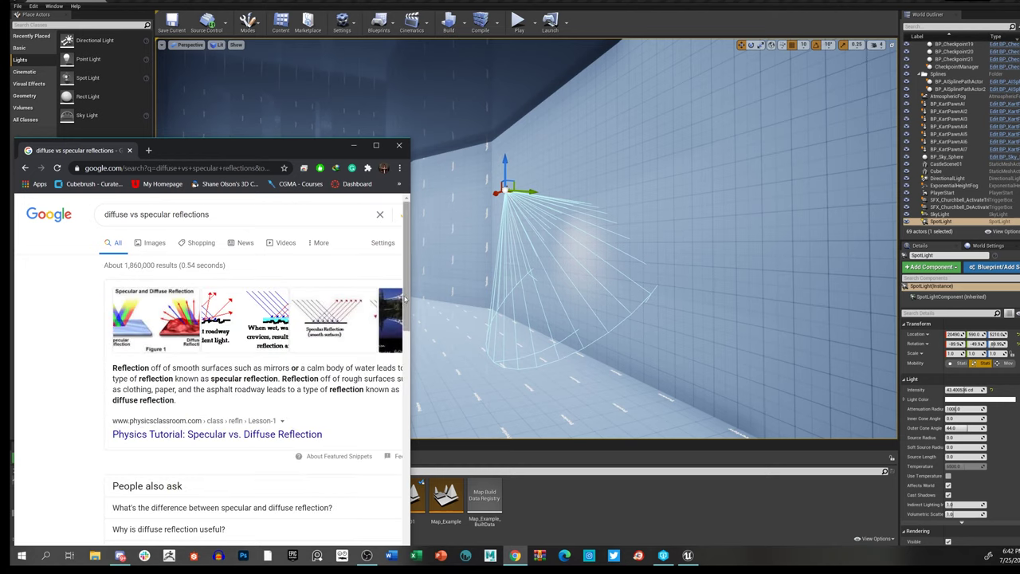
- Widen the browser window, open the "Physics Tutorial: Specular vs. Diffuse Reflection" result and look through the article's text and reflection diagrams
{"action": "left_click_drag", "start_coordinate": [409, 297], "coordinate": [468, 294]}
{"action": "scroll", "coordinate": [305, 364], "scroll_direction": "down", "scroll_amount": 1}
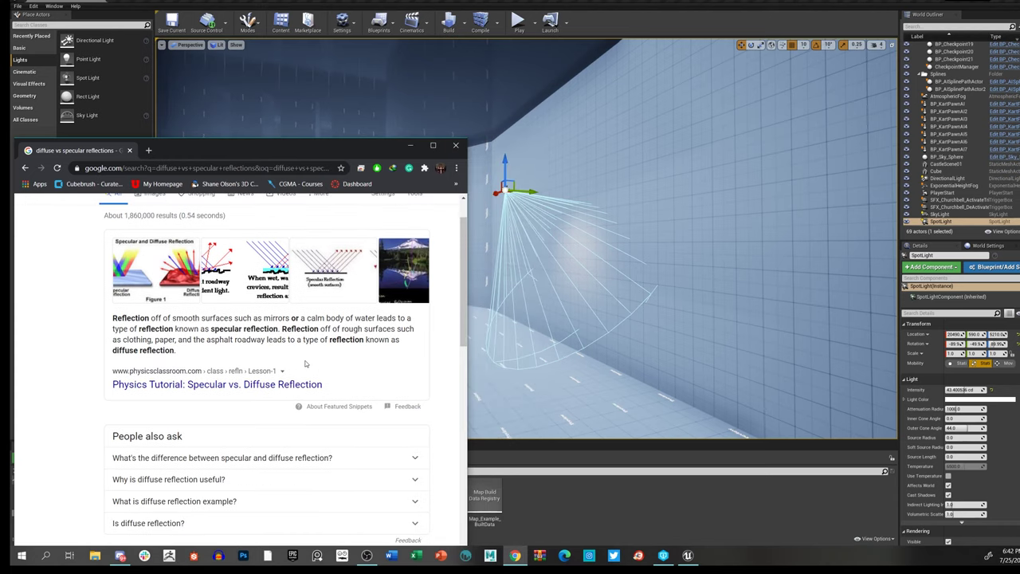
{"action": "left_click", "coordinate": [222, 386]}
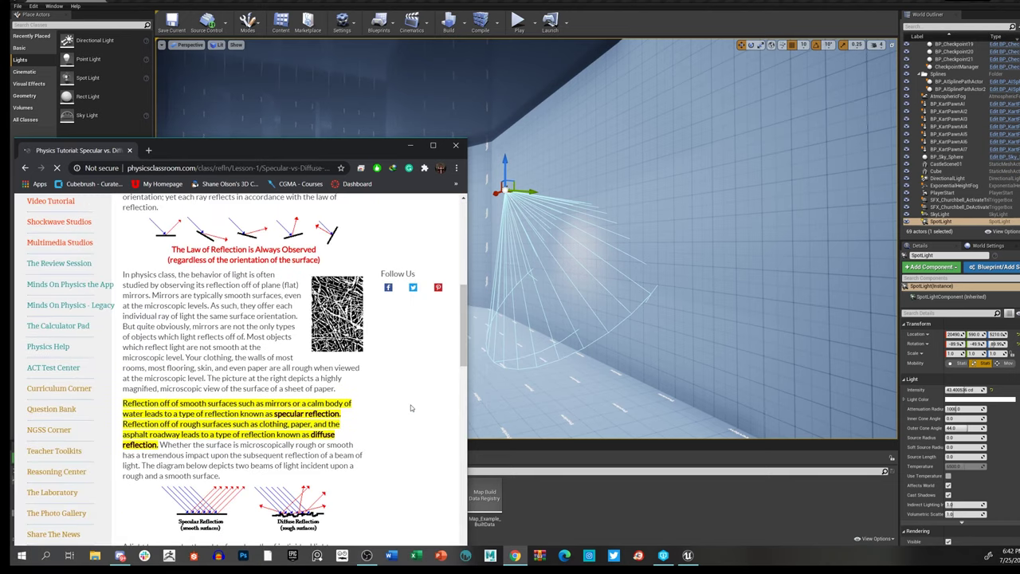
{"action": "scroll", "coordinate": [418, 412], "scroll_direction": "up", "scroll_amount": 3}
{"action": "scroll", "coordinate": [419, 412], "scroll_direction": "up", "scroll_amount": 3}
{"action": "scroll", "coordinate": [406, 407], "scroll_direction": "down", "scroll_amount": 3}
{"action": "scroll", "coordinate": [390, 402], "scroll_direction": "down", "scroll_amount": 10}
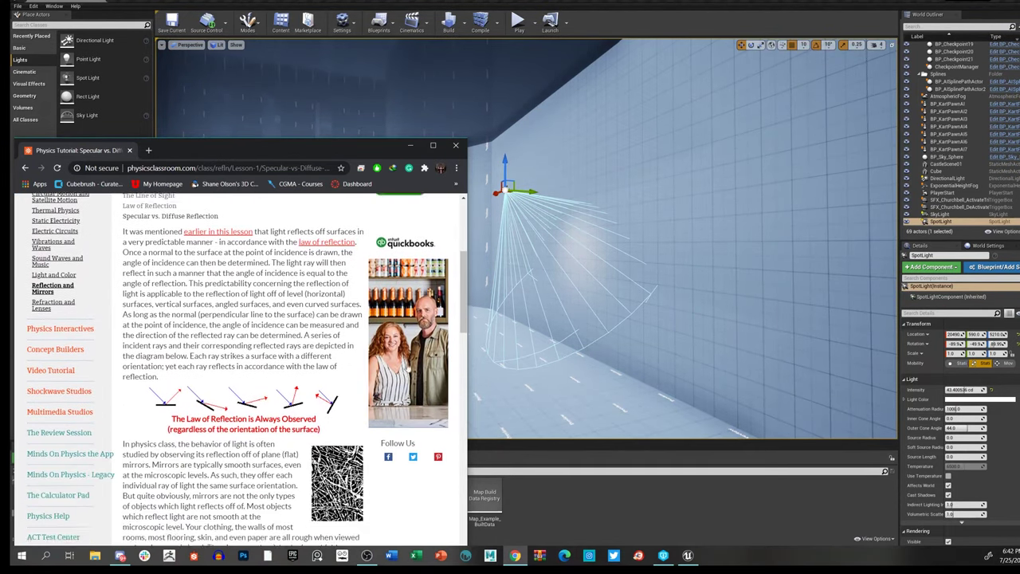
- Extend the browser window upward and look through the article's sections on rough surfaces and applications of specular and diffuse reflection
{"action": "scroll", "coordinate": [404, 366], "scroll_direction": "down", "scroll_amount": 3}
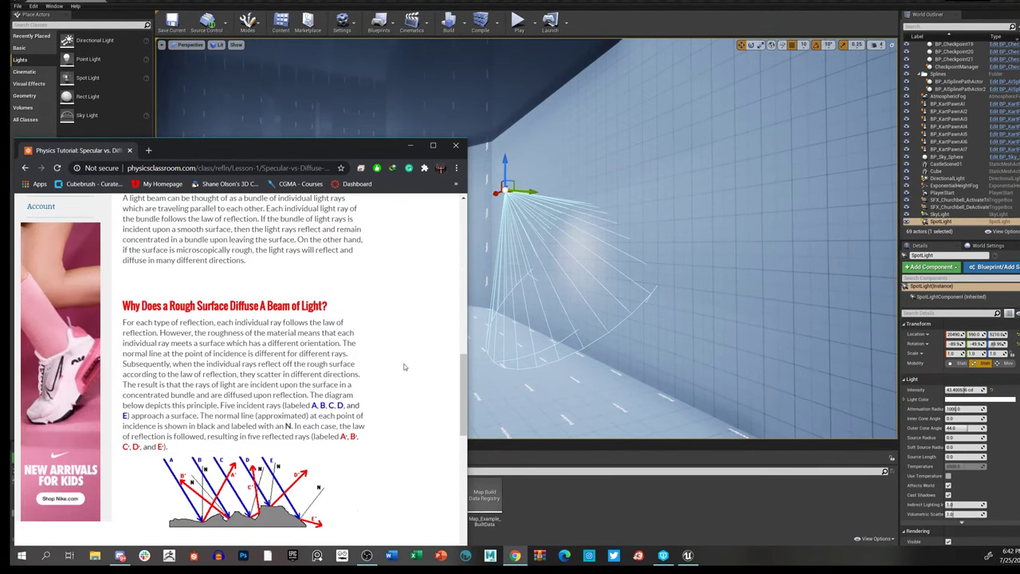
{"action": "left_click_drag", "start_coordinate": [291, 140], "coordinate": [292, 0]}
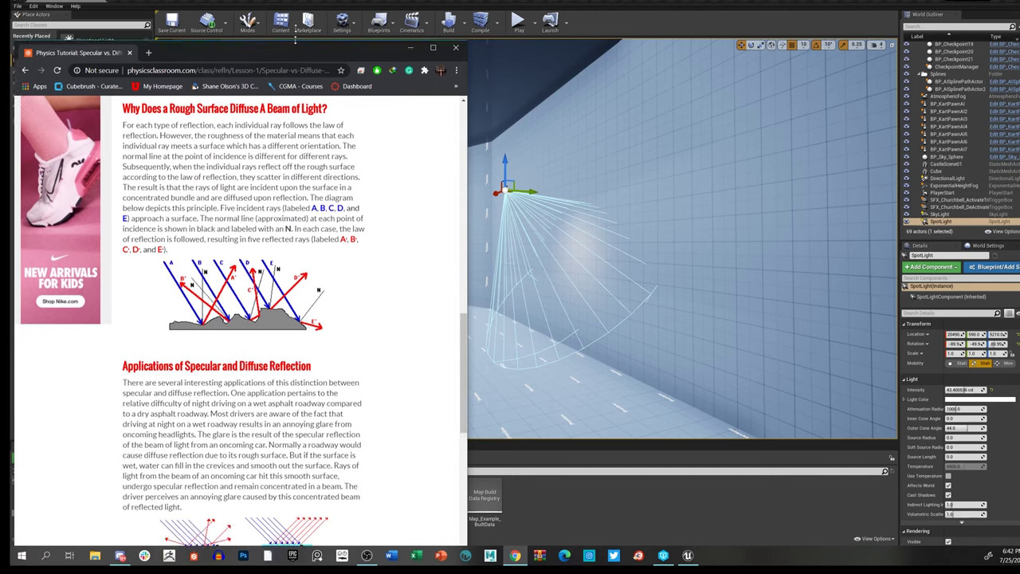
{"action": "scroll", "coordinate": [326, 331], "scroll_direction": "down", "scroll_amount": 2}
{"action": "scroll", "coordinate": [333, 328], "scroll_direction": "down", "scroll_amount": 9}
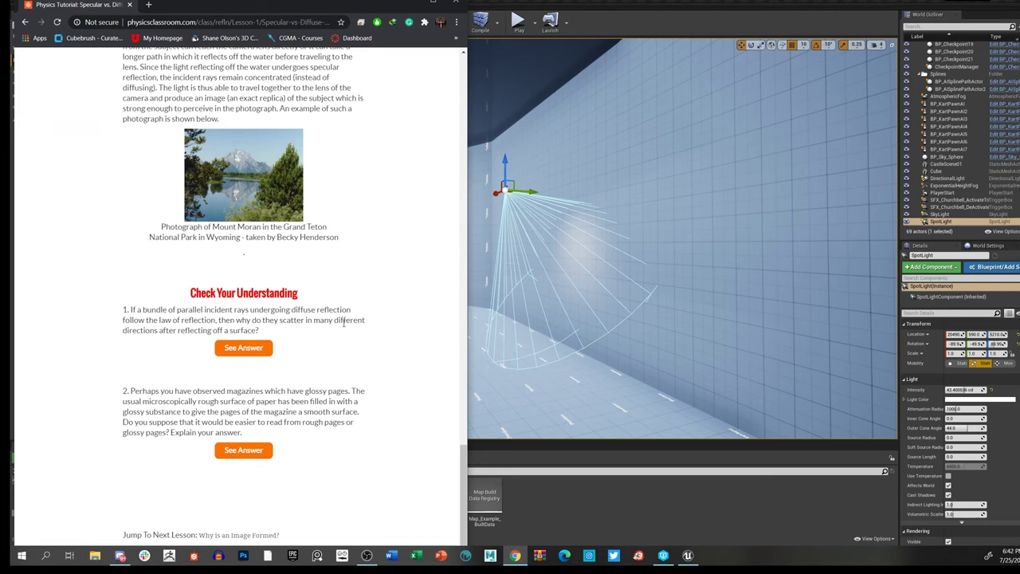
{"action": "scroll", "coordinate": [337, 325], "scroll_direction": "up", "scroll_amount": 3}
{"action": "scroll", "coordinate": [420, 265], "scroll_direction": "down", "scroll_amount": 1}
{"action": "scroll", "coordinate": [458, 422], "scroll_direction": "down", "scroll_amount": 2}
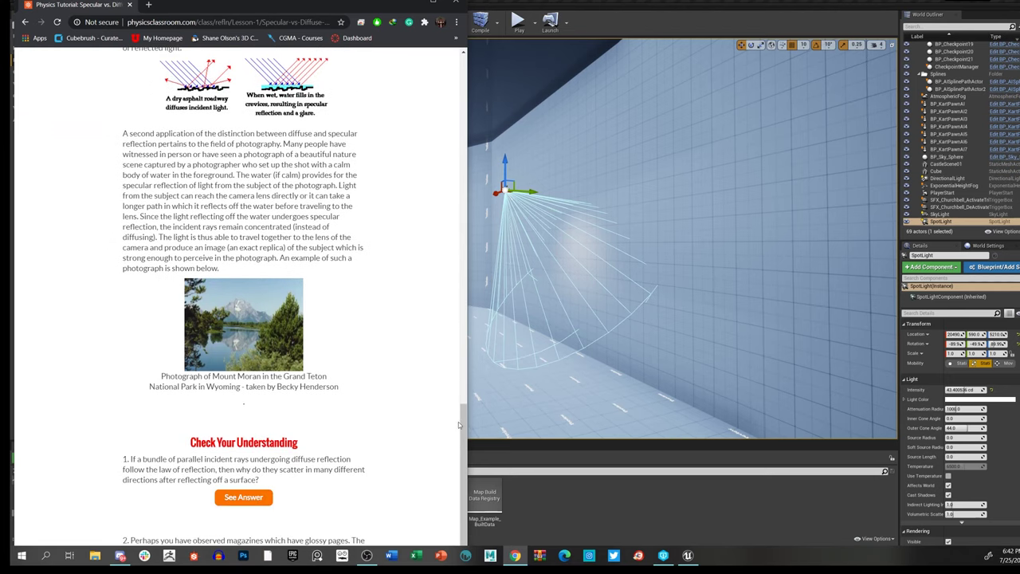
- Return to the article's beginning and examine the highlighted definitions and the specular versus diffuse reflection diagrams
{"action": "left_click_drag", "start_coordinate": [455, 460], "coordinate": [462, 79]}
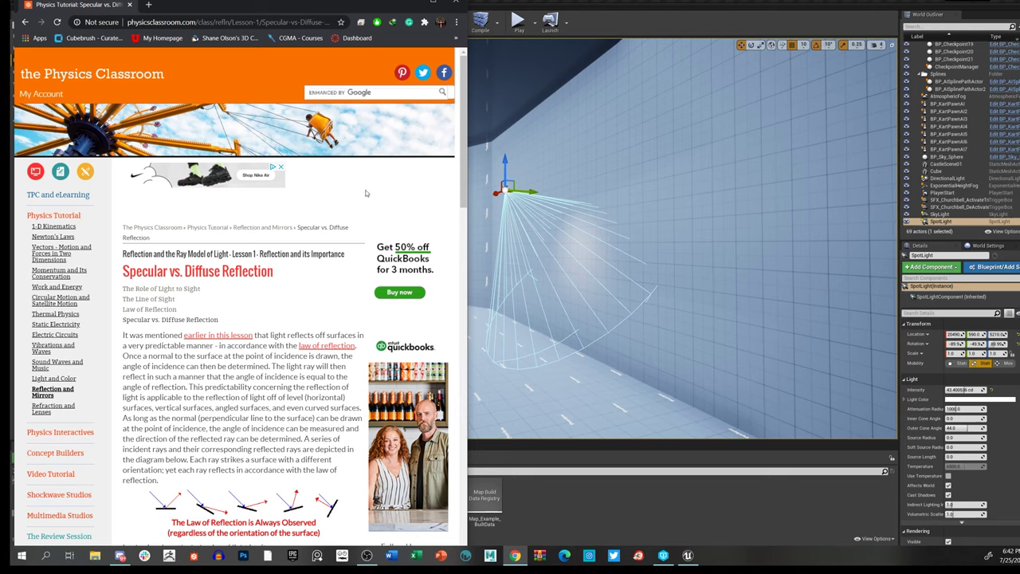
{"action": "scroll", "coordinate": [334, 232], "scroll_direction": "down", "scroll_amount": 3}
{"action": "scroll", "coordinate": [335, 204], "scroll_direction": "down", "scroll_amount": 1}
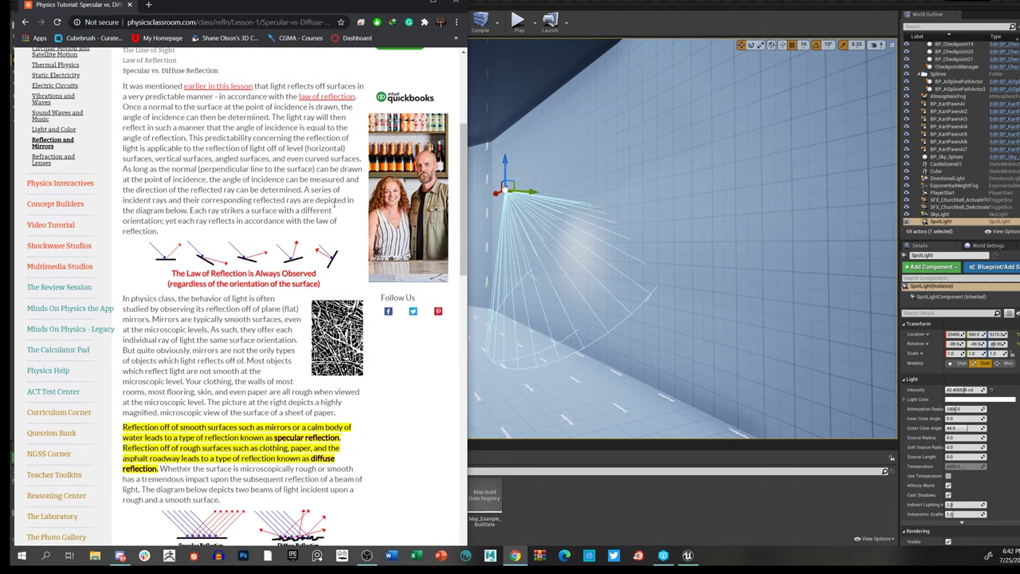
{"action": "scroll", "coordinate": [336, 203], "scroll_direction": "down", "scroll_amount": 3}
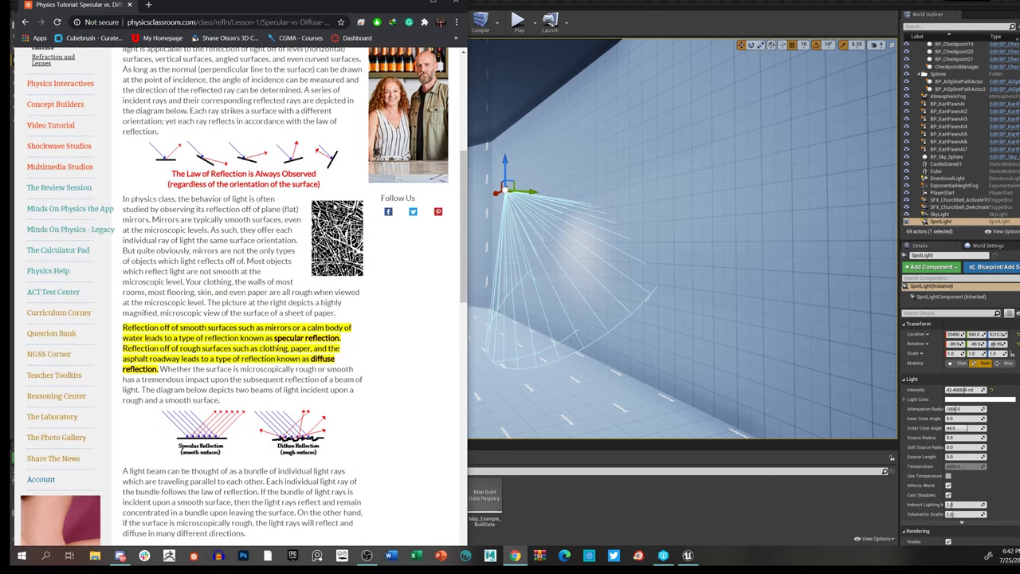
{"action": "scroll", "coordinate": [380, 394], "scroll_direction": "down", "scroll_amount": 2}
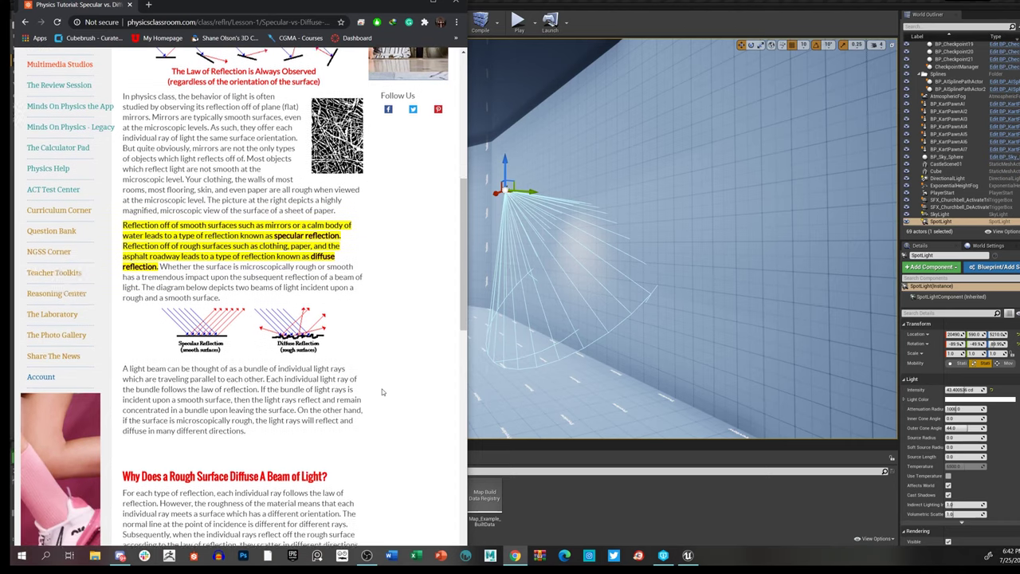
{"action": "scroll", "coordinate": [383, 386], "scroll_direction": "up", "scroll_amount": 1}
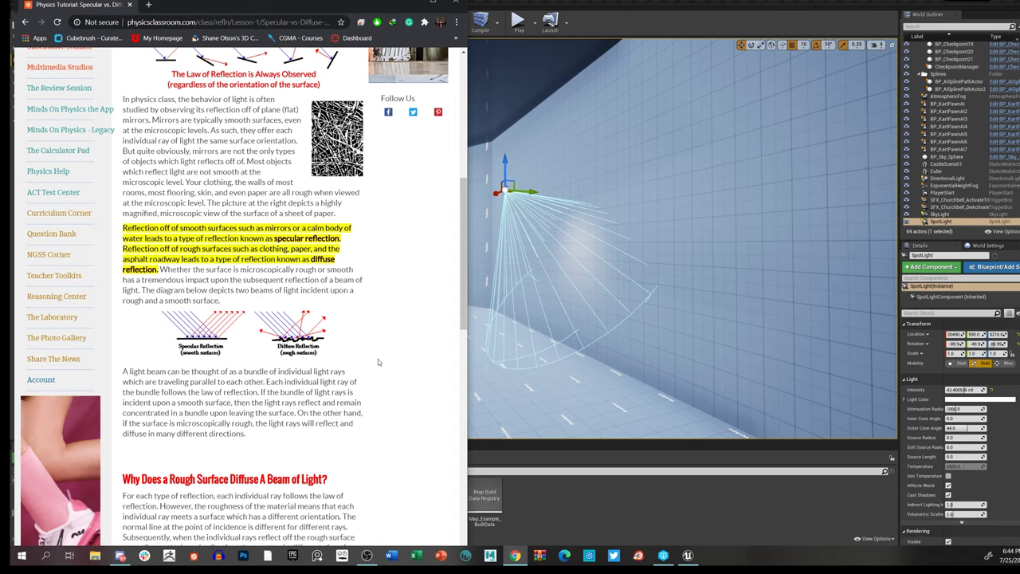
{"action": "scroll", "coordinate": [378, 359], "scroll_direction": "down", "scroll_amount": 1}
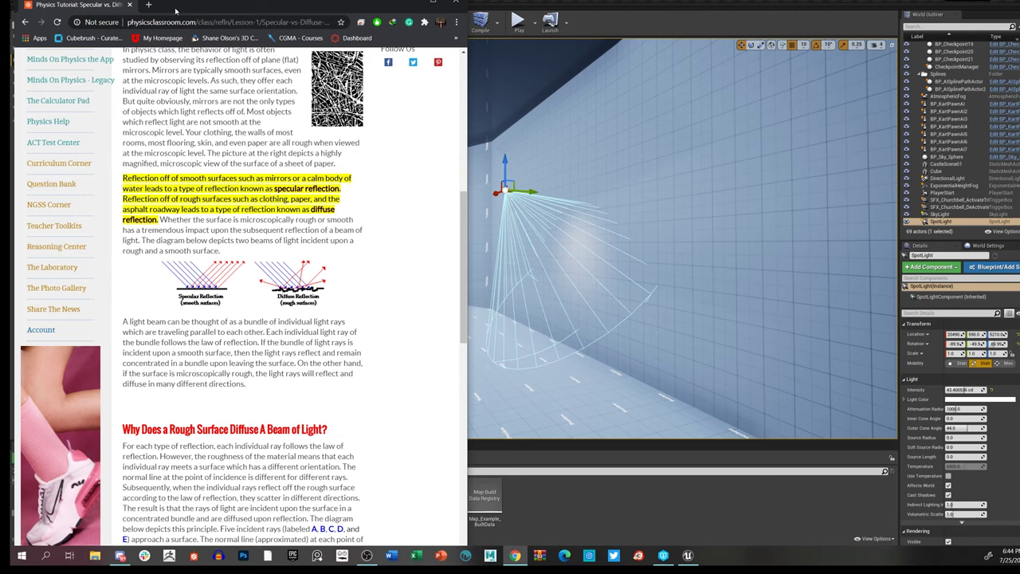
- Search Google for "Specular reflection" in a new browser tab and show the image results
{"action": "left_click", "coordinate": [149, 5]}
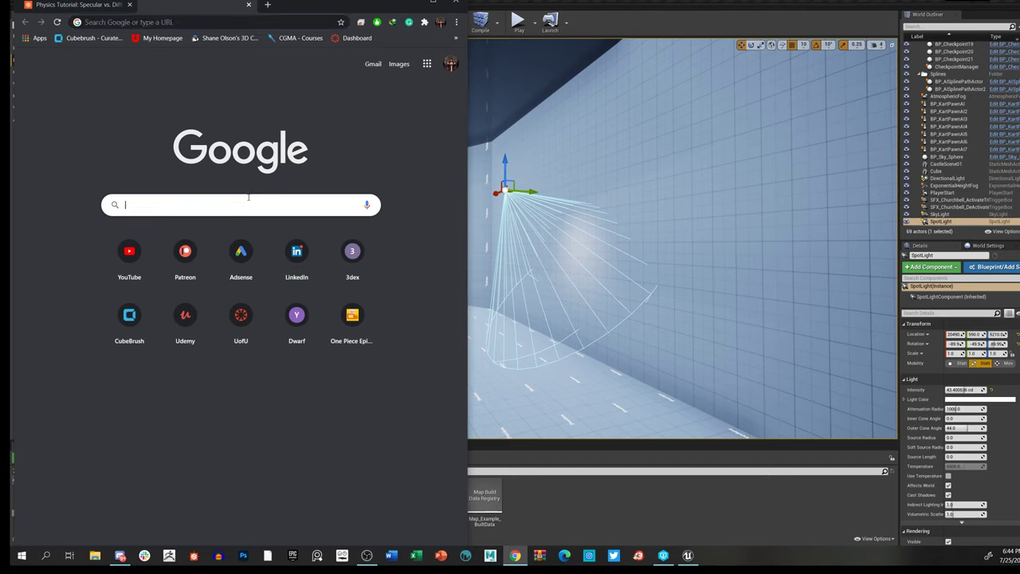
{"action": "type", "text": "Spec"}
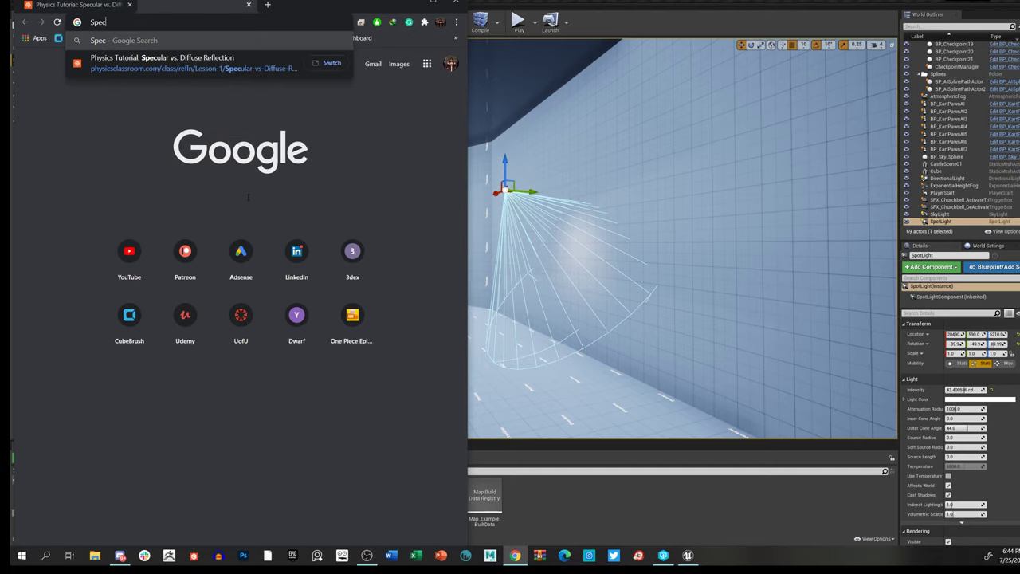
{"action": "type", "text": "ular ref"}
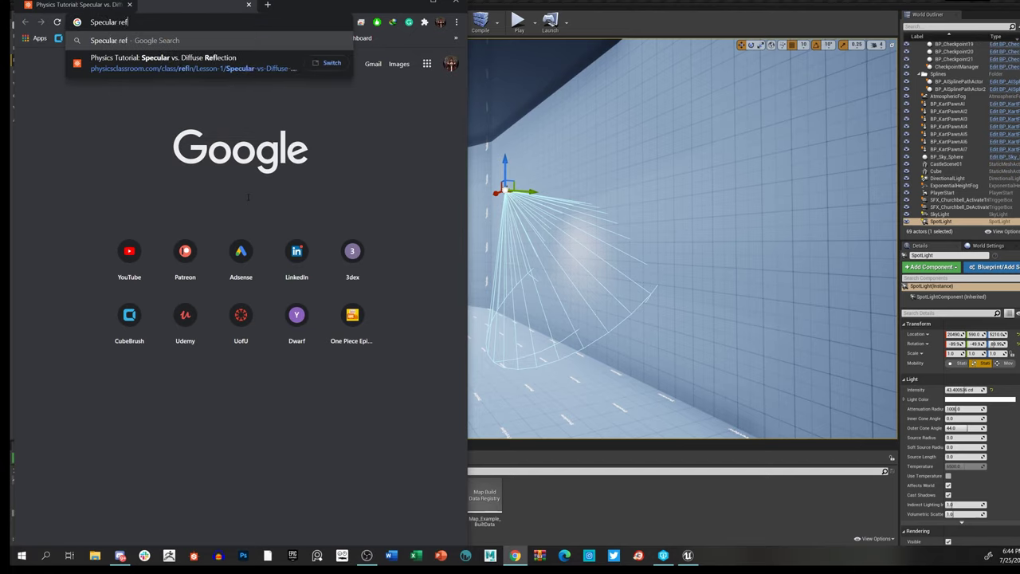
{"action": "type", "text": "lection"}
{"action": "key", "text": "Return"}
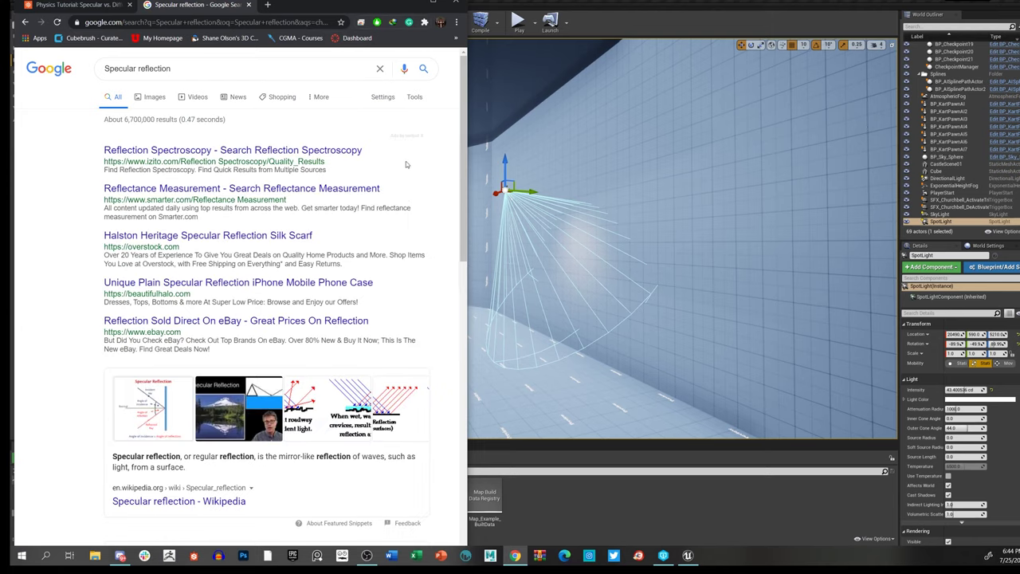
{"action": "left_click", "coordinate": [156, 98]}
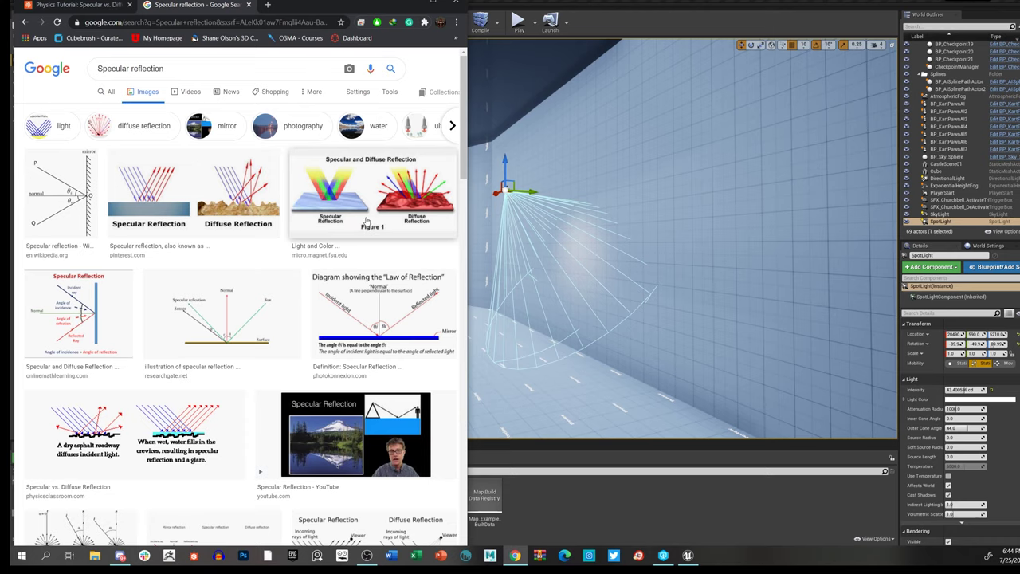
- Refine the image search to "Specular reflection apple" and open the ResearchGate picture showing two rows of apples
{"action": "left_click", "coordinate": [191, 78]}
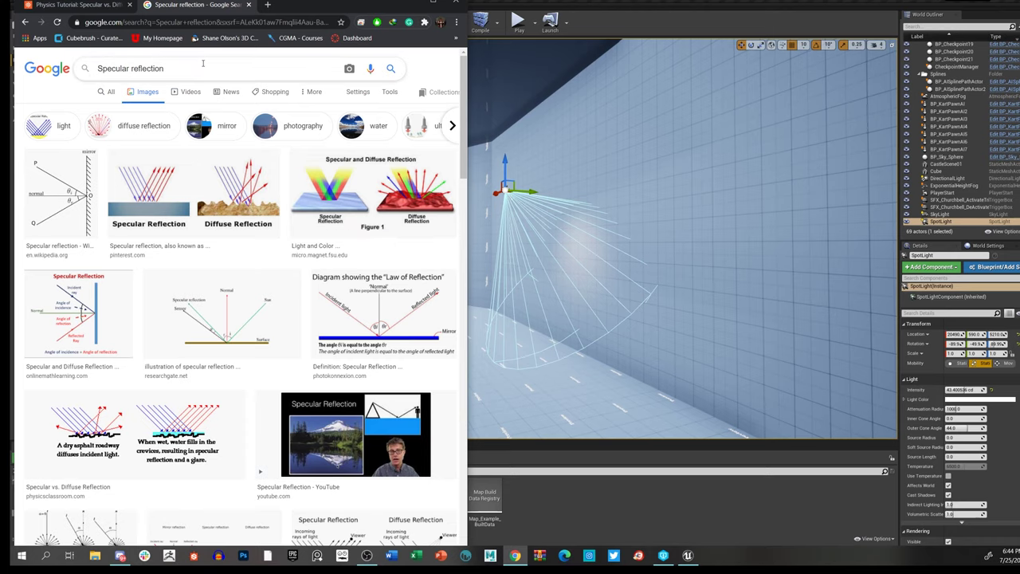
{"action": "type", "text": "apple"}
{"action": "key", "text": "Return"}
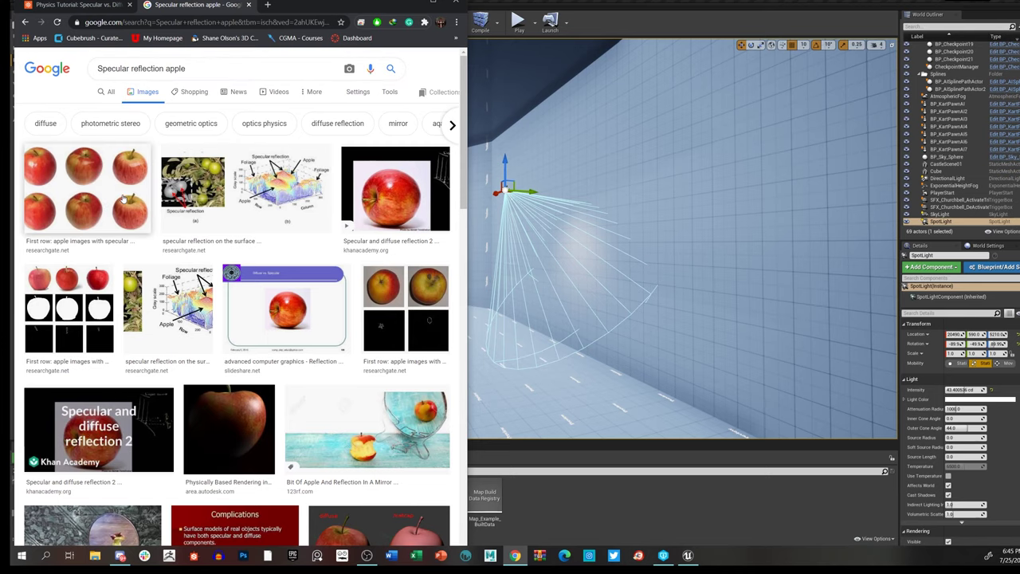
{"action": "left_click", "coordinate": [124, 196]}
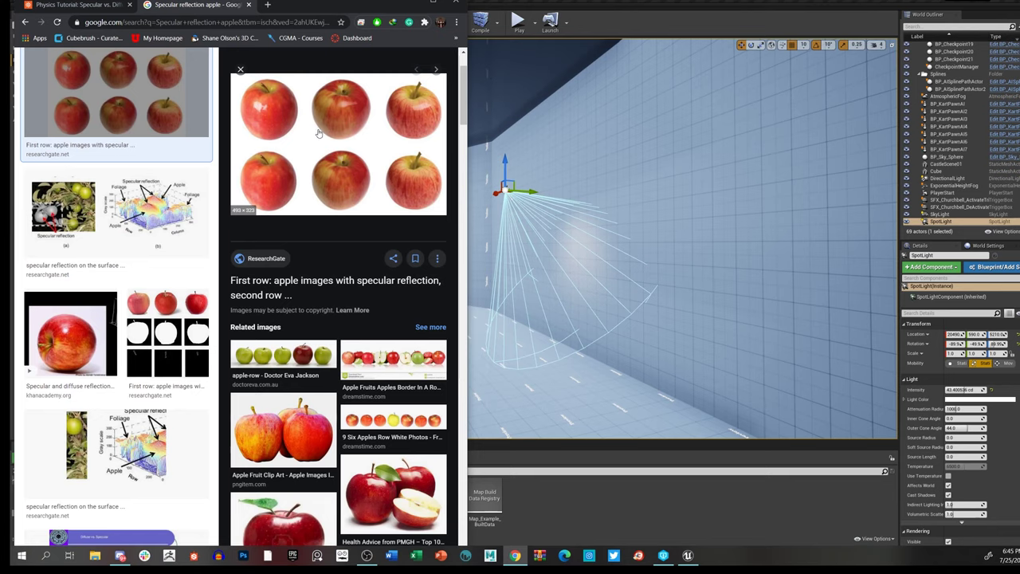
- Enlarge the page and adjust the browser window and view so both rows of apples can be compared in full
{"action": "key", "text": "ctrl+plus"}
{"action": "key", "text": "ctrl+plus"}
{"action": "key", "text": "ctrl+plus"}
{"action": "key", "text": "ctrl+plus"}
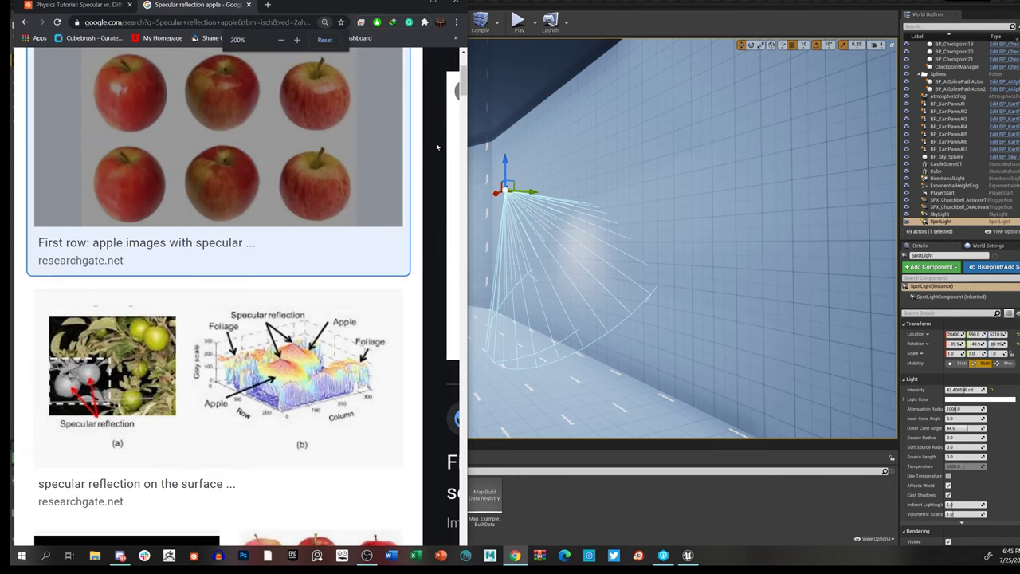
{"action": "key", "text": "ctrl+minus"}
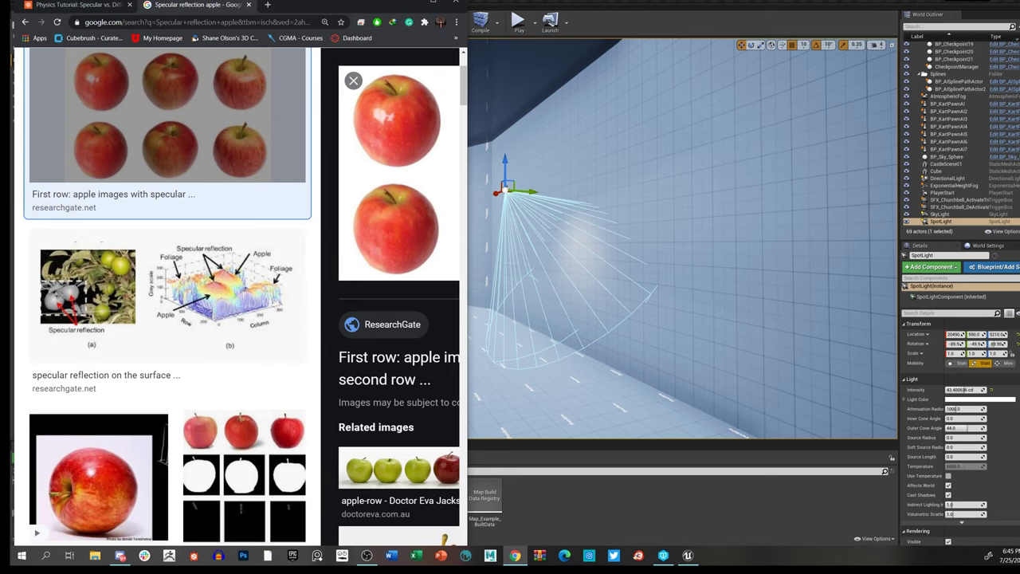
{"action": "mouse_move", "coordinate": [373, 4]}
{"action": "left_mouse_down"}
{"action": "mouse_move", "coordinate": [368, 45]}
{"action": "mouse_move", "coordinate": [368, 8]}
{"action": "mouse_move", "coordinate": [371, 24]}
{"action": "left_mouse_up"}
{"action": "left_click_drag", "start_coordinate": [231, 536], "coordinate": [406, 537]}
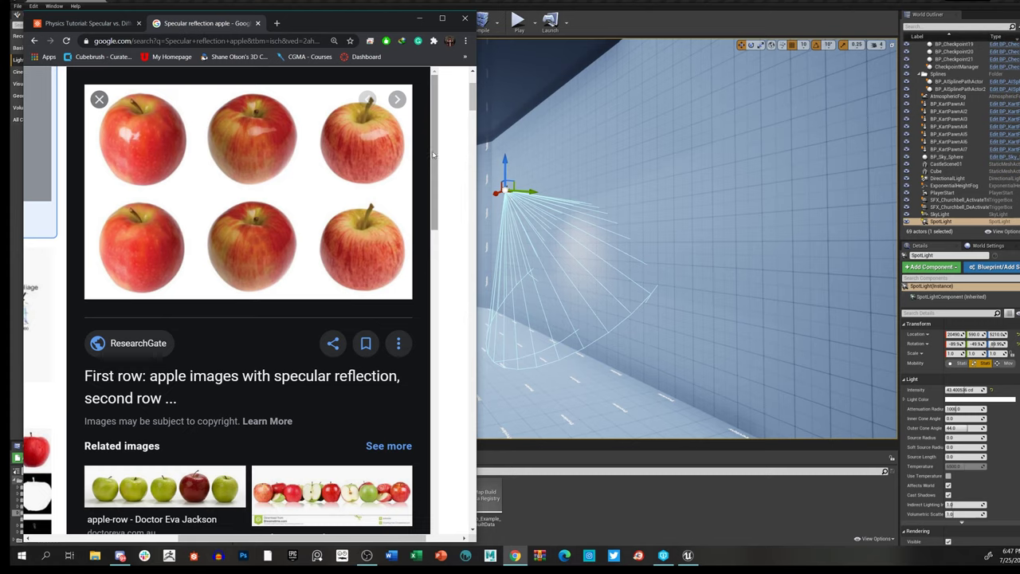
{"action": "right_click", "coordinate": [436, 128]}
{"action": "left_click", "coordinate": [437, 113]}
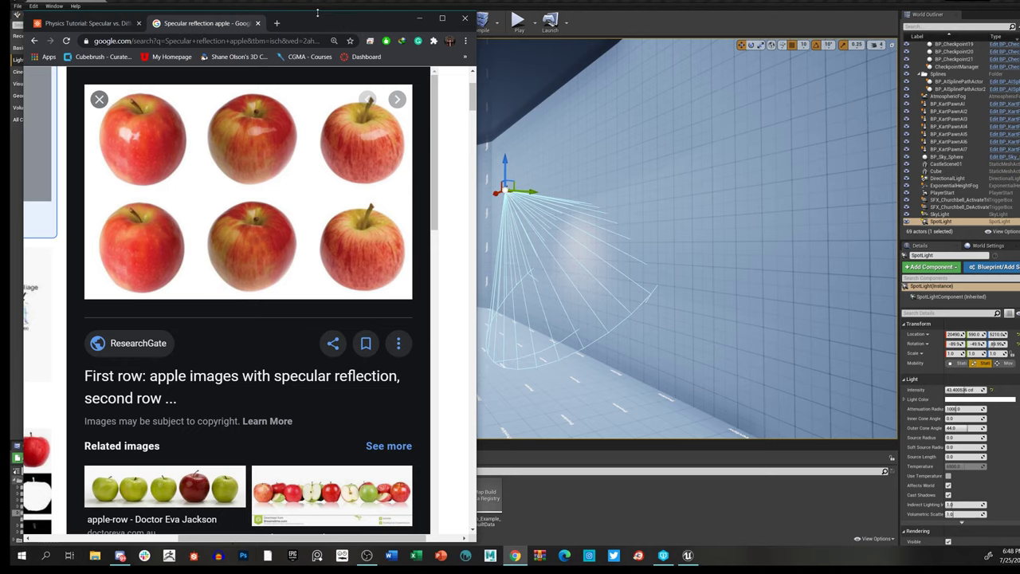
{"action": "left_click_drag", "start_coordinate": [317, 13], "coordinate": [317, 0]}
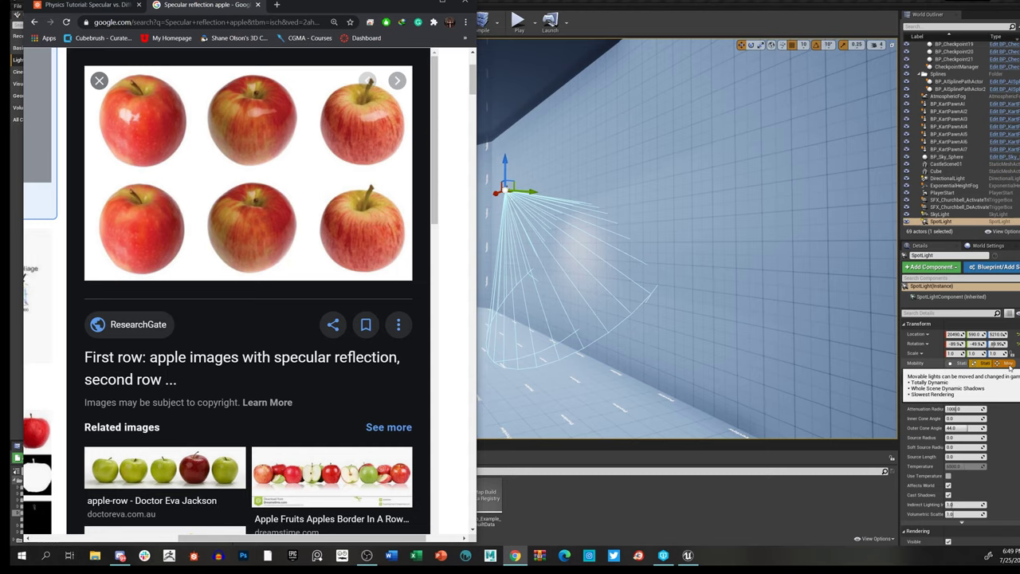
- Go over the spot light's Static and Stationary mobility options, keep Stationary, and bring Unreal Editor to the front
{"action": "left_click", "coordinate": [957, 364]}
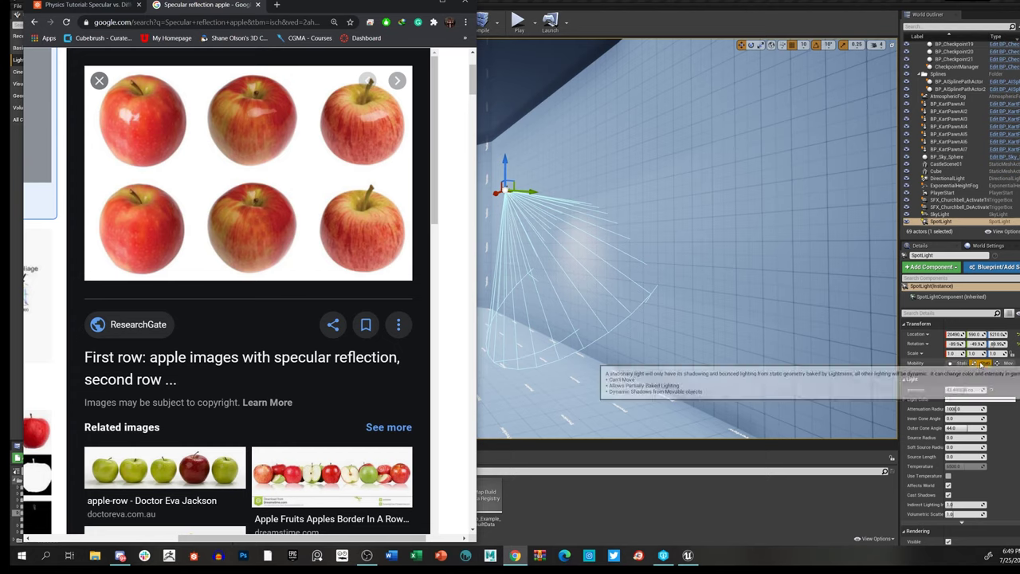
{"action": "left_click", "coordinate": [979, 363]}
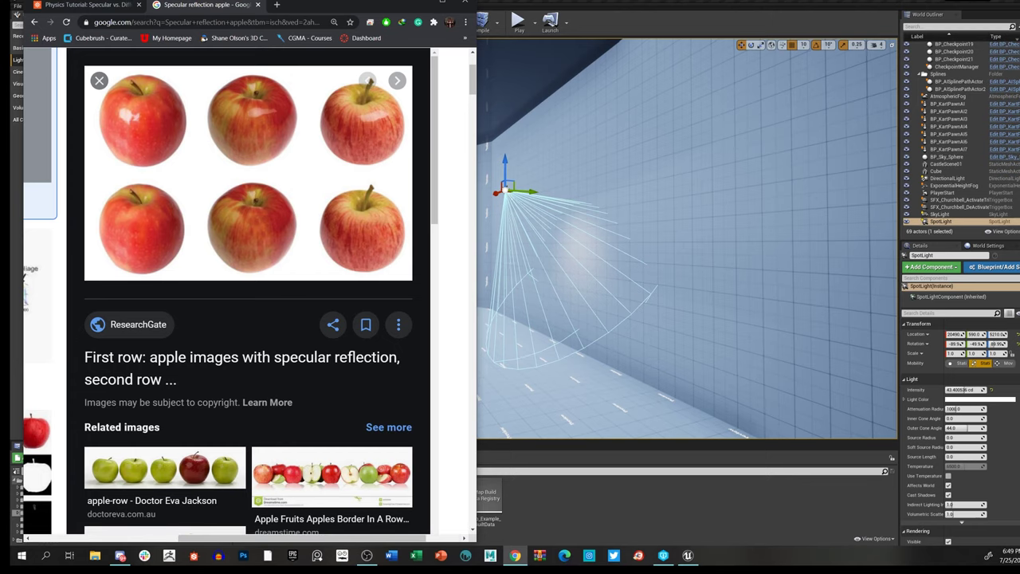
{"action": "left_click", "coordinate": [514, 116]}
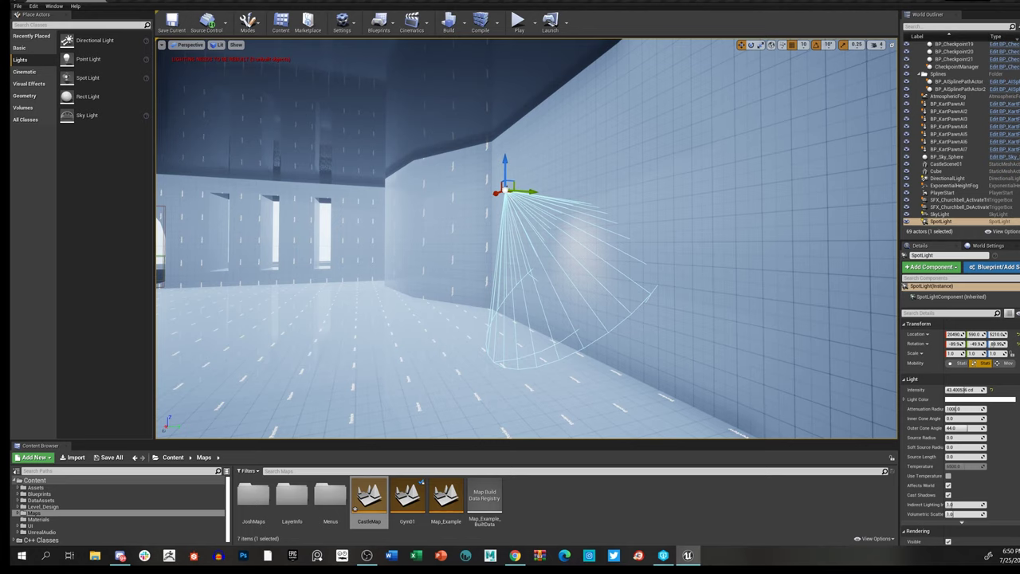
- Slightly lower the spot light's intensity to about 38 cd while viewing its glow on the hall wall
{"action": "key", "text": "alt+Tab"}
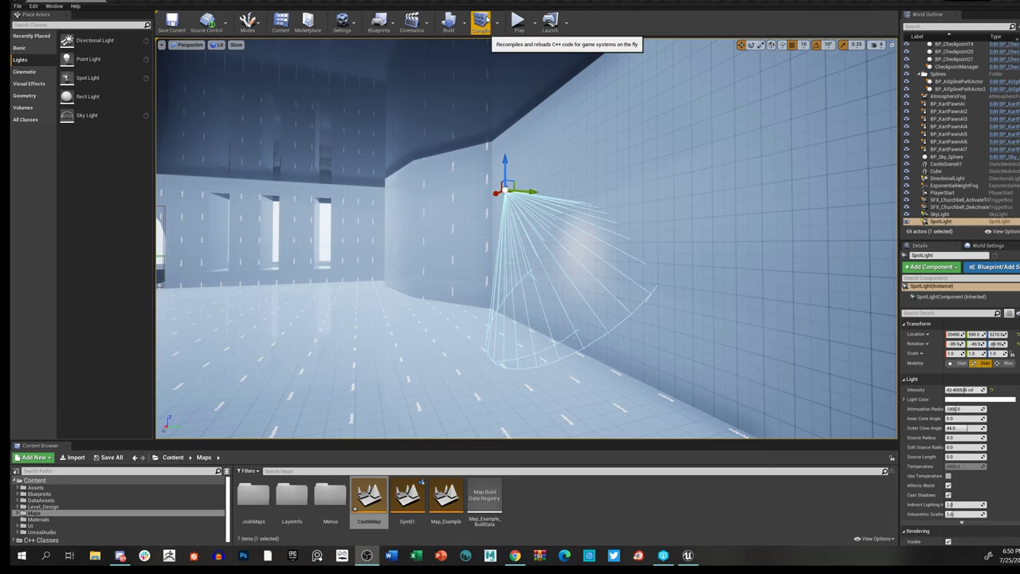
{"action": "right_click_drag", "start_coordinate": [595, 236], "coordinate": [662, 217]}
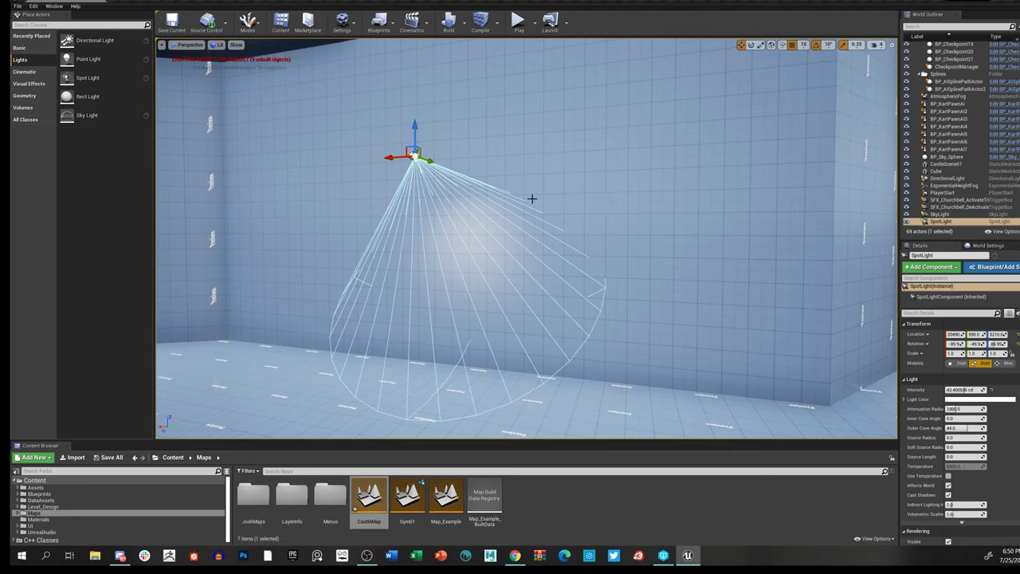
{"action": "right_click_drag", "start_coordinate": [548, 205], "coordinate": [646, 194]}
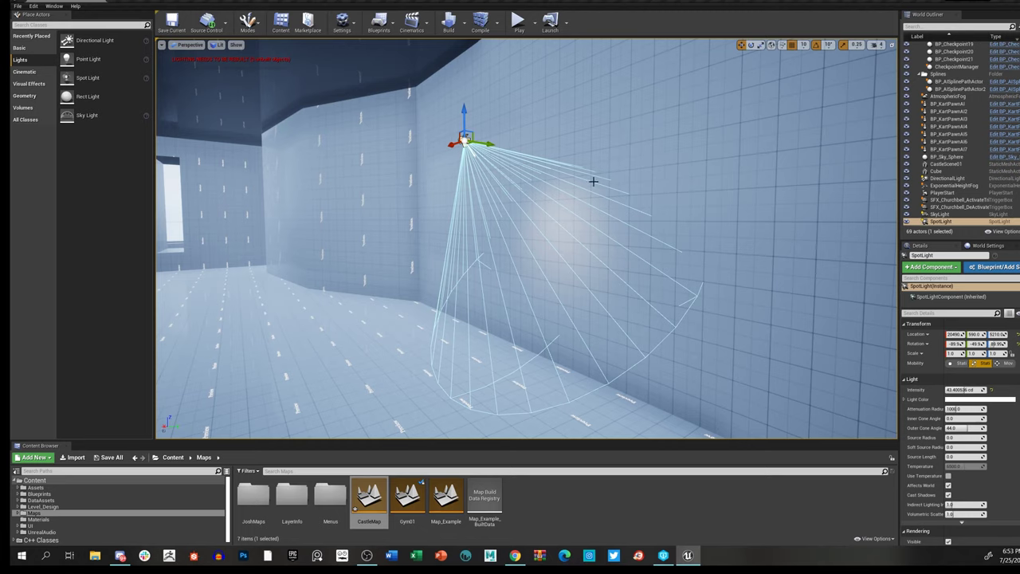
{"action": "mouse_move", "coordinate": [961, 390]}
{"action": "left_mouse_down"}
{"action": "mouse_move", "coordinate": [980, 390]}
{"action": "mouse_move", "coordinate": [956, 390]}
{"action": "left_mouse_up"}
- Examine the spot light within the castle hall, select the sky sphere outside, and inspect the sunlight and shadows on the castle's exterior
{"action": "right_click_drag", "start_coordinate": [646, 221], "coordinate": [566, 232]}
{"action": "key", "text": "f"}
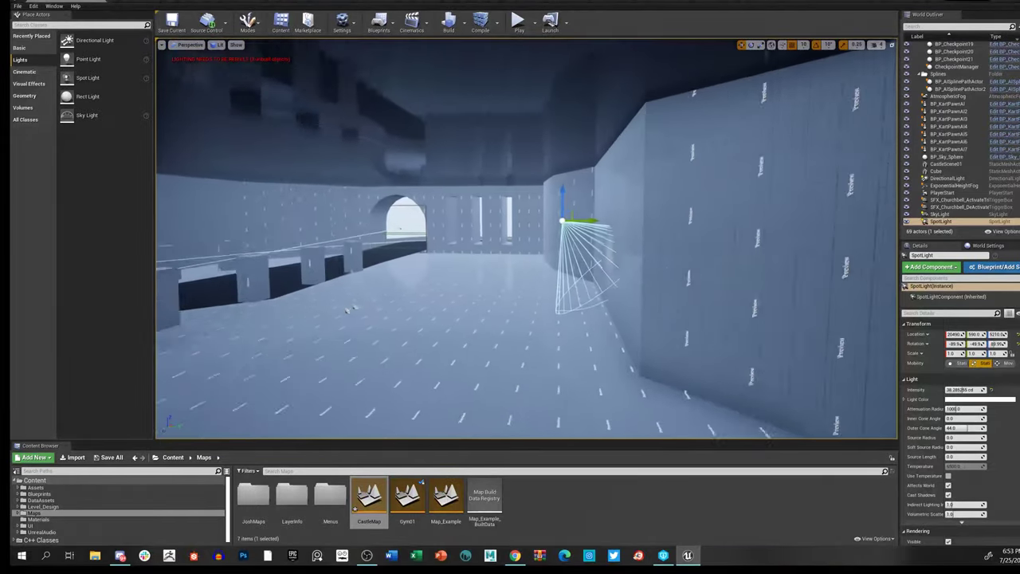
{"action": "key", "text": "Down"}
{"action": "key", "text": "Left"}
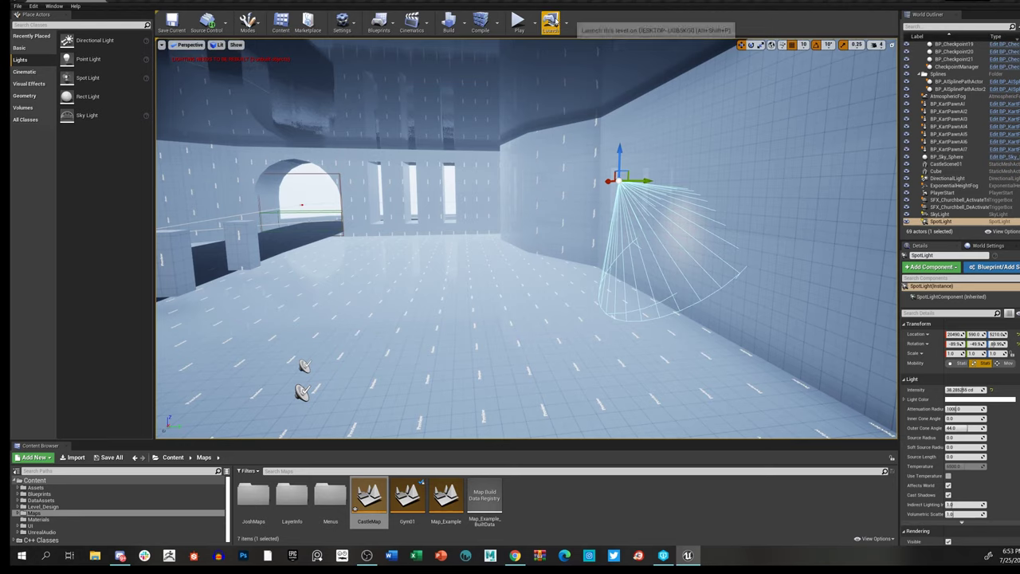
{"action": "mouse_move", "coordinate": [580, 155]}
{"action": "right_mouse_down"}
{"action": "mouse_move", "coordinate": [580, 200]}
{"action": "mouse_move", "coordinate": [583, 125]}
{"action": "mouse_move", "coordinate": [589, 147]}
{"action": "right_mouse_up"}
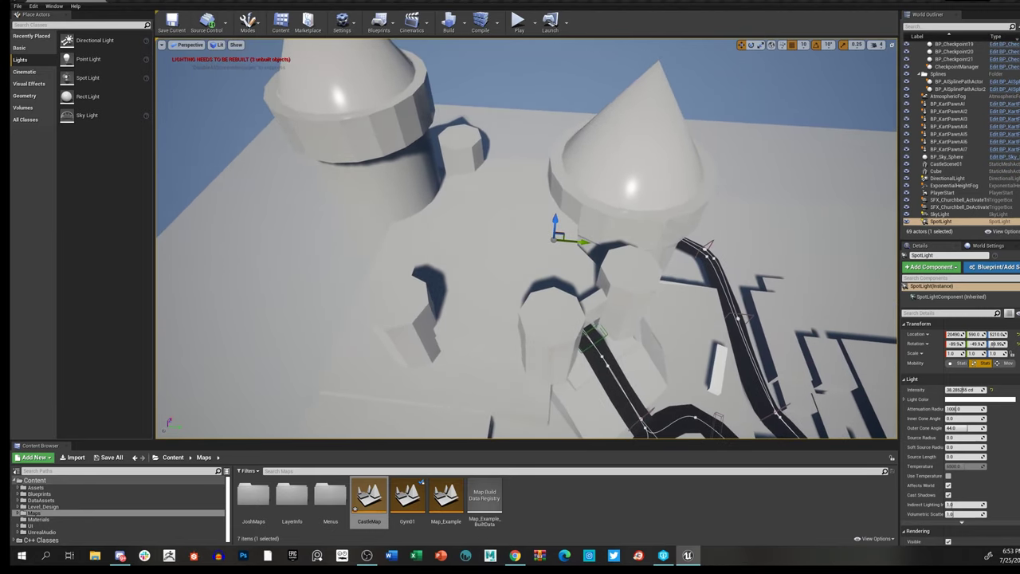
{"action": "right_click", "coordinate": [555, 214]}
{"action": "left_click", "coordinate": [568, 83]}
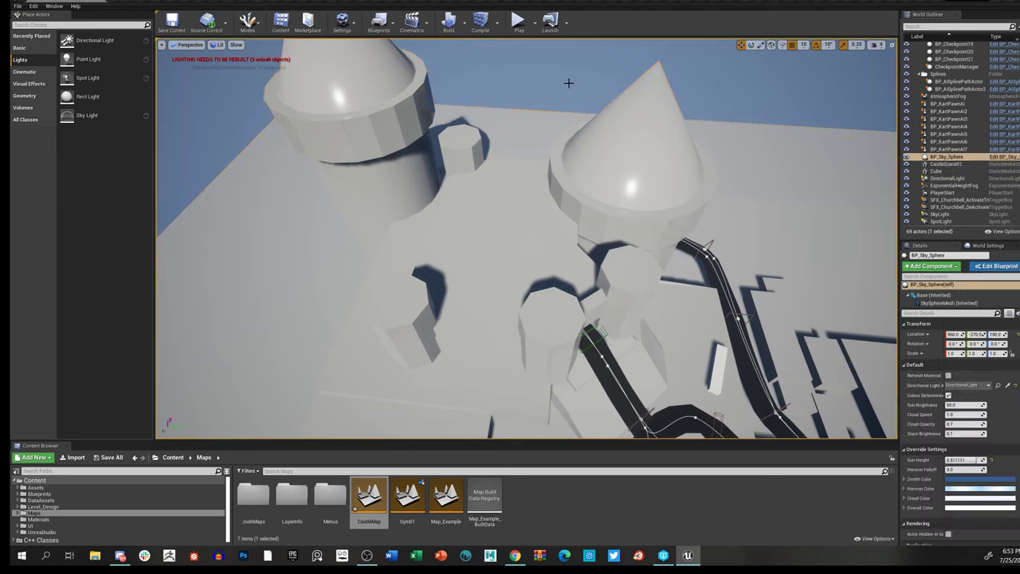
{"action": "right_click_drag", "start_coordinate": [555, 234], "coordinate": [558, 246]}
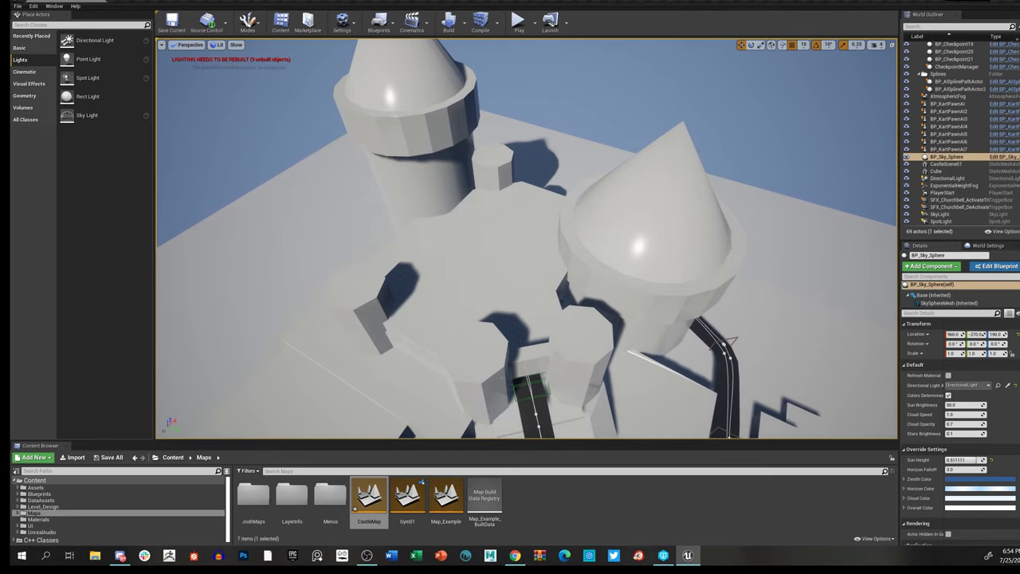
{"action": "mouse_move", "coordinate": [558, 247]}
{"action": "right_mouse_down"}
{"action": "mouse_move", "coordinate": [567, 276]}
{"action": "mouse_move", "coordinate": [515, 263]}
{"action": "mouse_move", "coordinate": [557, 233]}
{"action": "right_mouse_up"}
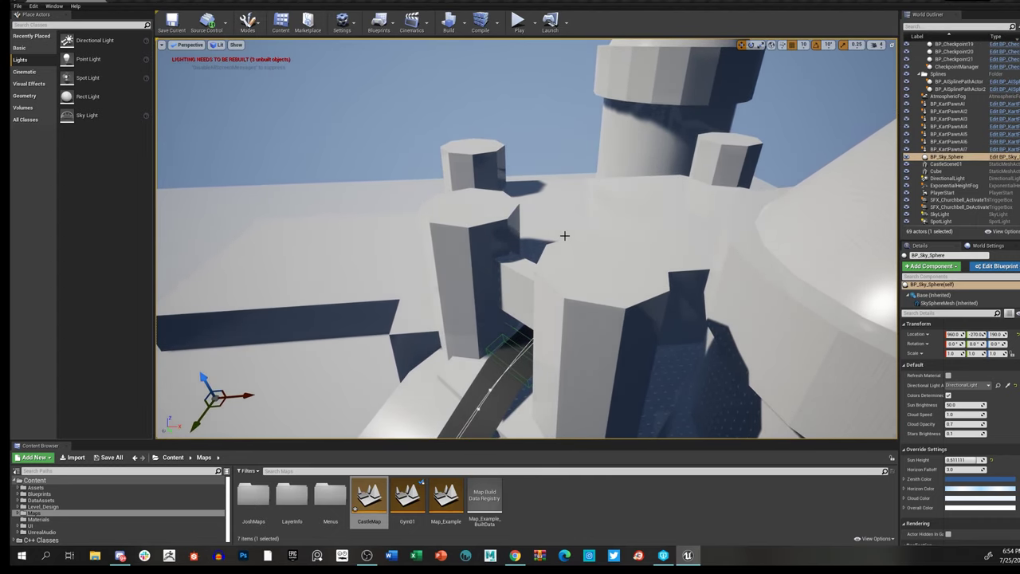
- Switch the level view to Lightmap Density, survey the castle grounds and track, and select the castle scene mesh
{"action": "key", "text": "alt+0"}
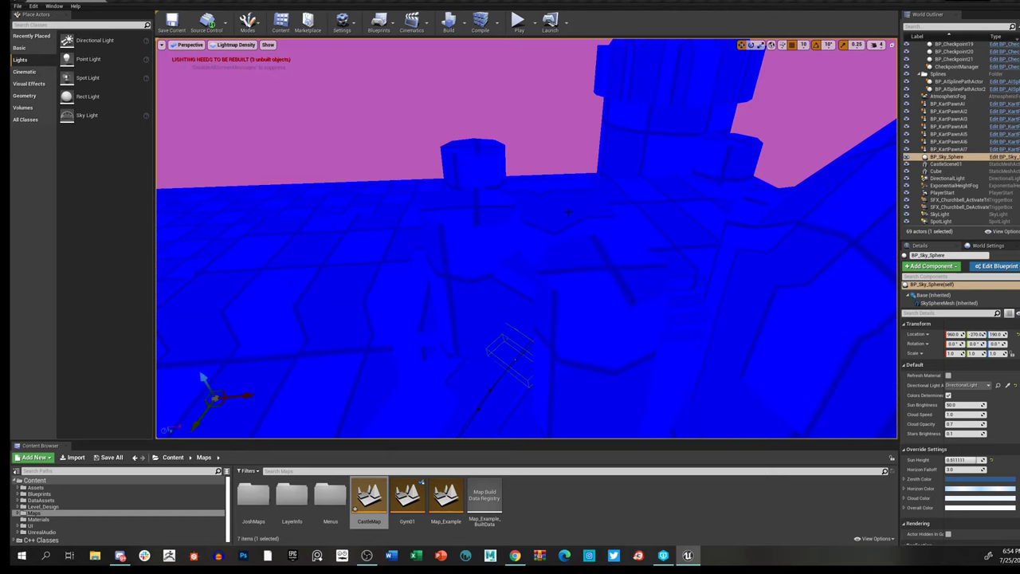
{"action": "right_click_drag", "start_coordinate": [569, 212], "coordinate": [560, 188]}
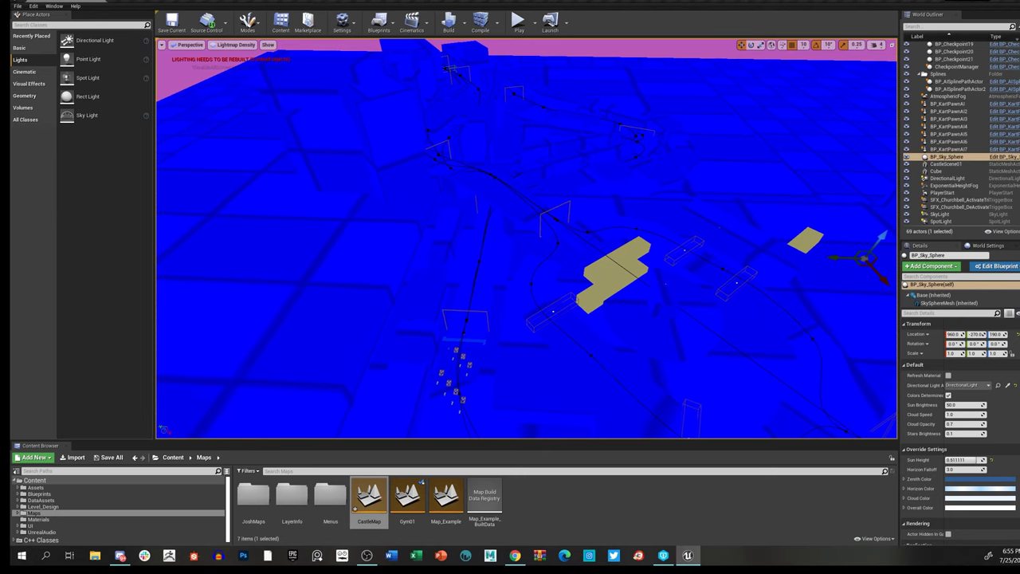
{"action": "right_click_drag", "start_coordinate": [596, 219], "coordinate": [597, 220]}
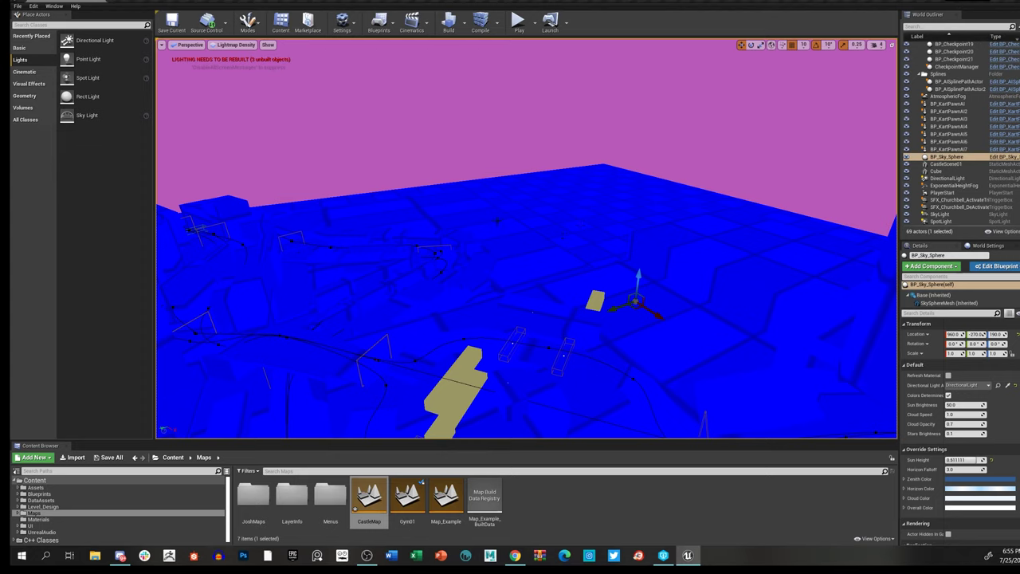
{"action": "right_click_drag", "start_coordinate": [526, 239], "coordinate": [422, 249]}
{"action": "left_click", "coordinate": [498, 169]}
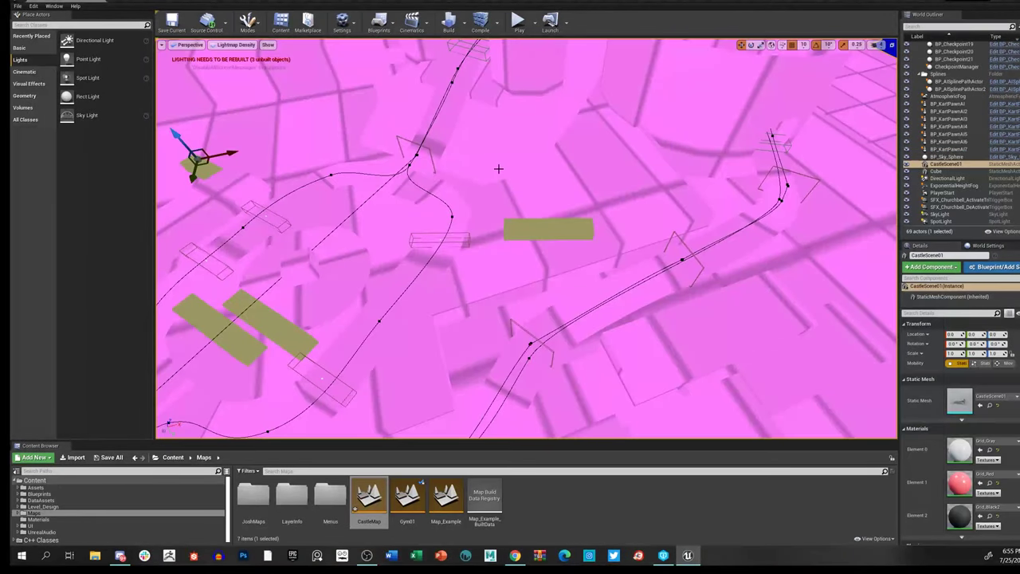
- Examine the density colours of the castle mesh and the blocks near the track, selecting a horse-gallops trigger and the castle for comparison
{"action": "right_click_drag", "start_coordinate": [527, 195], "coordinate": [586, 223]}
{"action": "left_click", "coordinate": [516, 269]}
{"action": "left_click", "coordinate": [462, 216]}
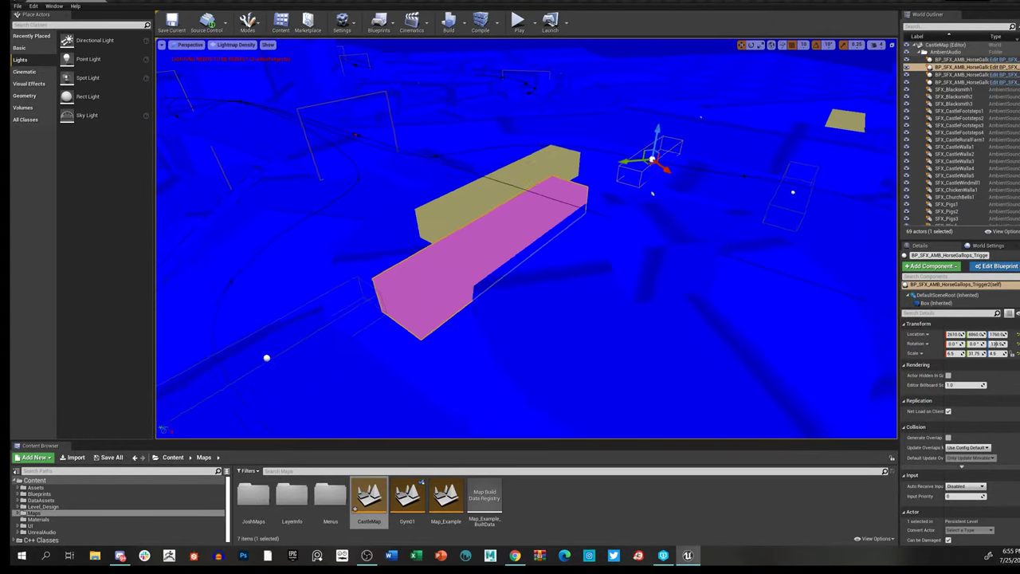
{"action": "right_click_drag", "start_coordinate": [651, 193], "coordinate": [622, 219]}
{"action": "left_click", "coordinate": [550, 87]}
{"action": "left_click", "coordinate": [324, 160]}
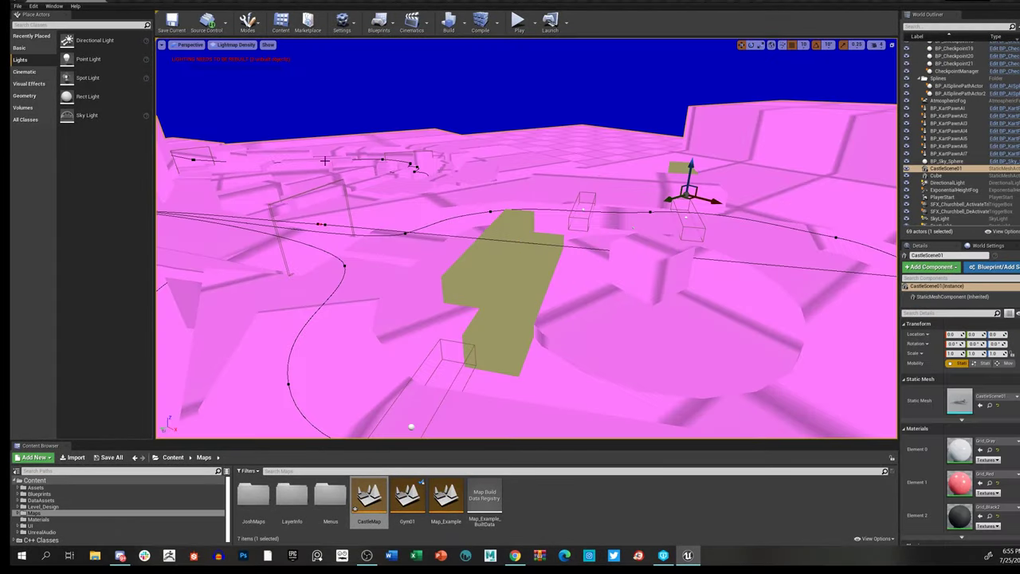
- Add a basic Cube to the castle level, placing it on the ground beside the tan blocks
{"action": "left_click", "coordinate": [28, 50]}
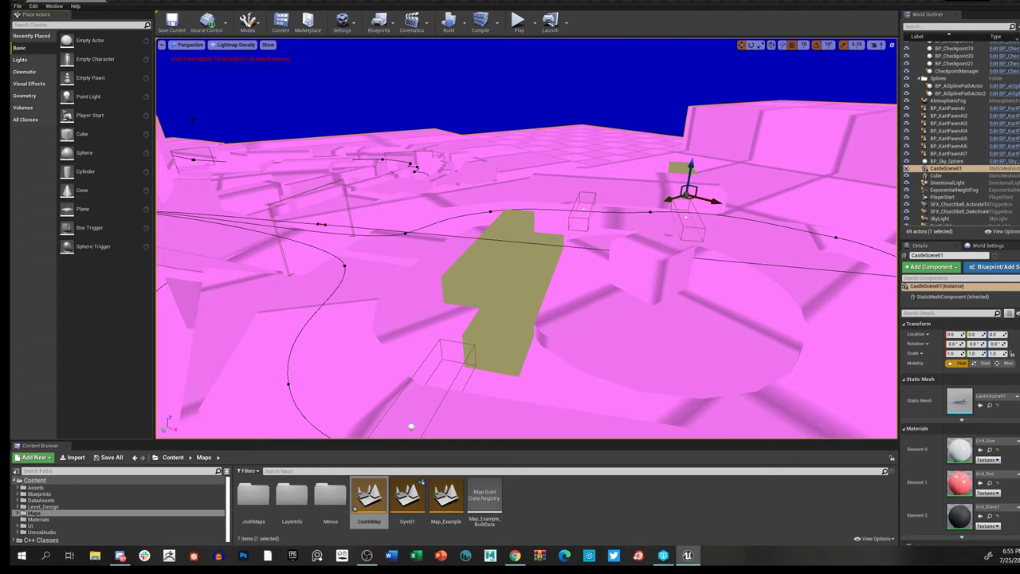
{"action": "left_click_drag", "start_coordinate": [80, 134], "coordinate": [447, 248]}
{"action": "left_click_drag", "start_coordinate": [558, 293], "coordinate": [607, 263]}
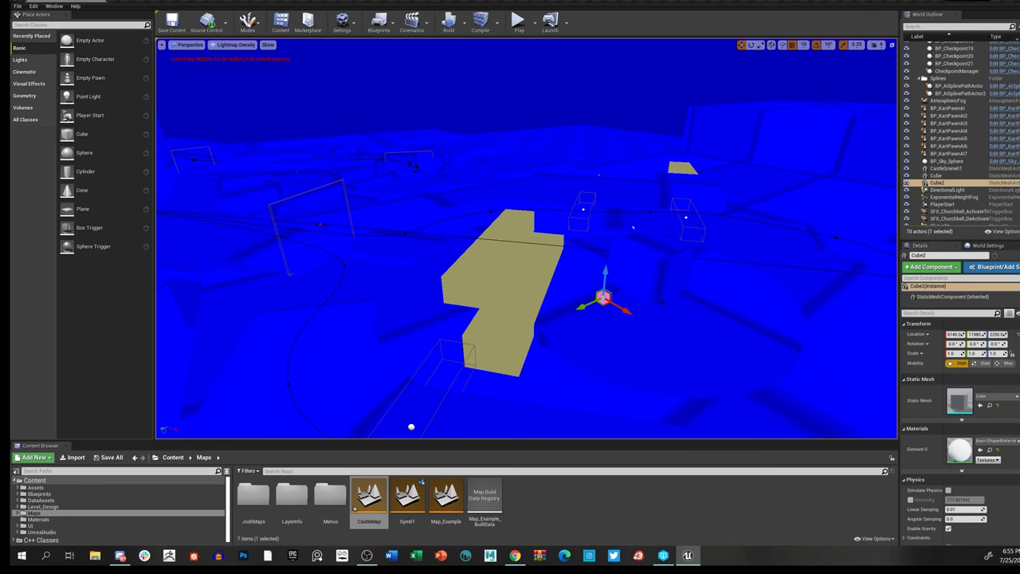
{"action": "left_click_drag", "start_coordinate": [633, 227], "coordinate": [506, 94]}
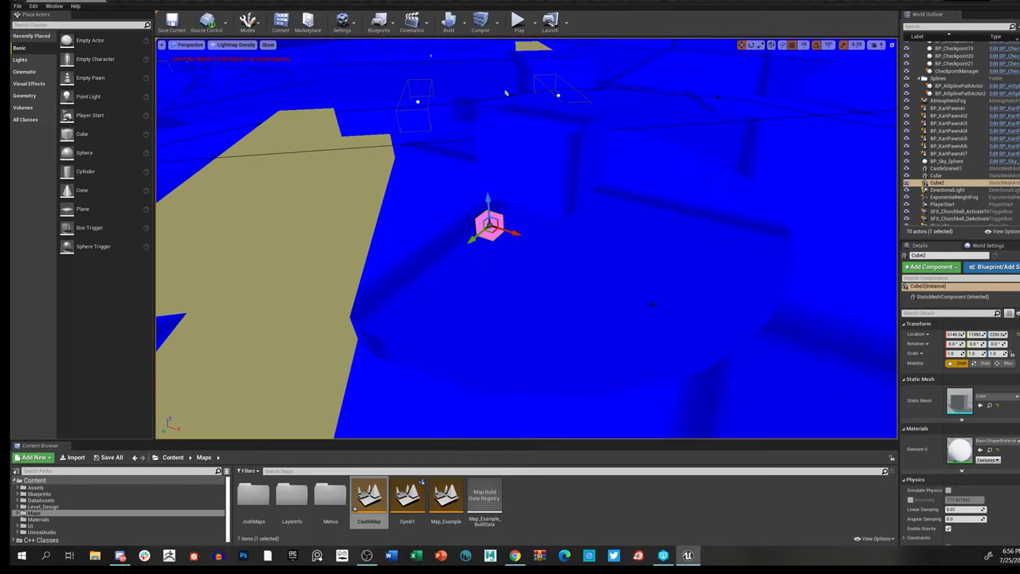
- Inspect the new cube's lightmap density colour and grid up close, both unselected and selected
{"action": "left_click", "coordinate": [647, 297]}
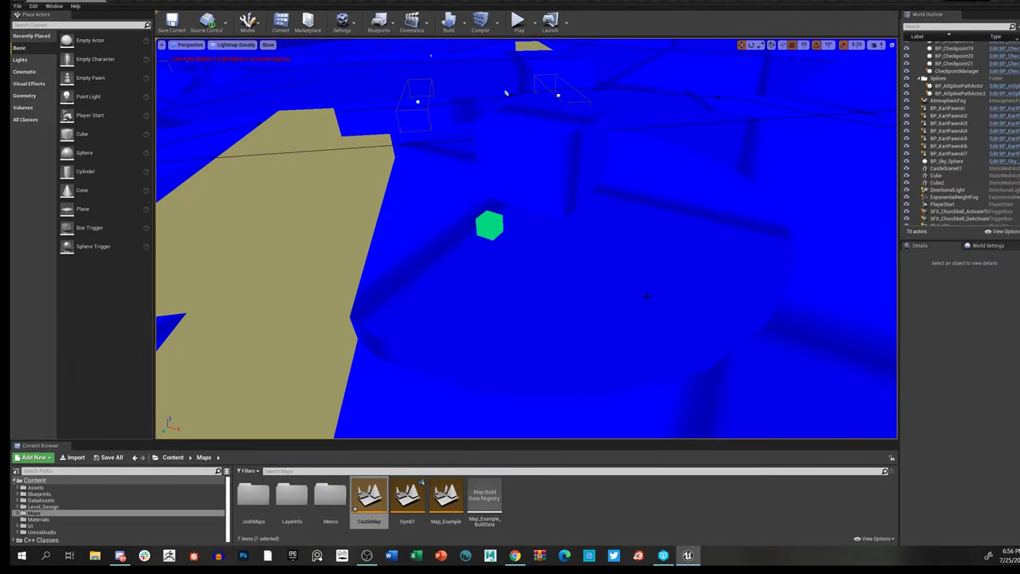
{"action": "left_click", "coordinate": [491, 225]}
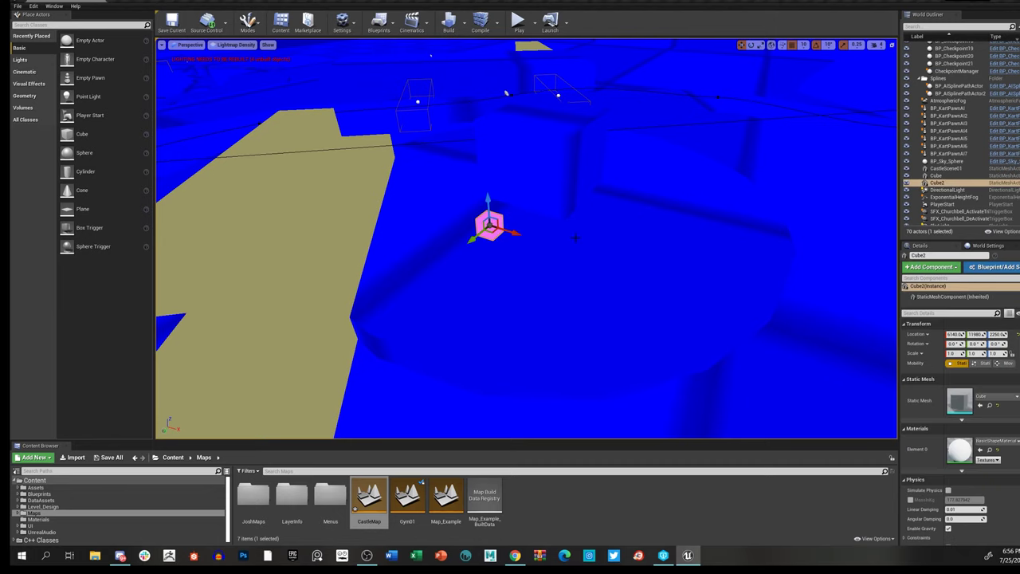
{"action": "left_click_drag", "start_coordinate": [506, 93], "coordinate": [455, 224]}
{"action": "left_click", "coordinate": [558, 184]}
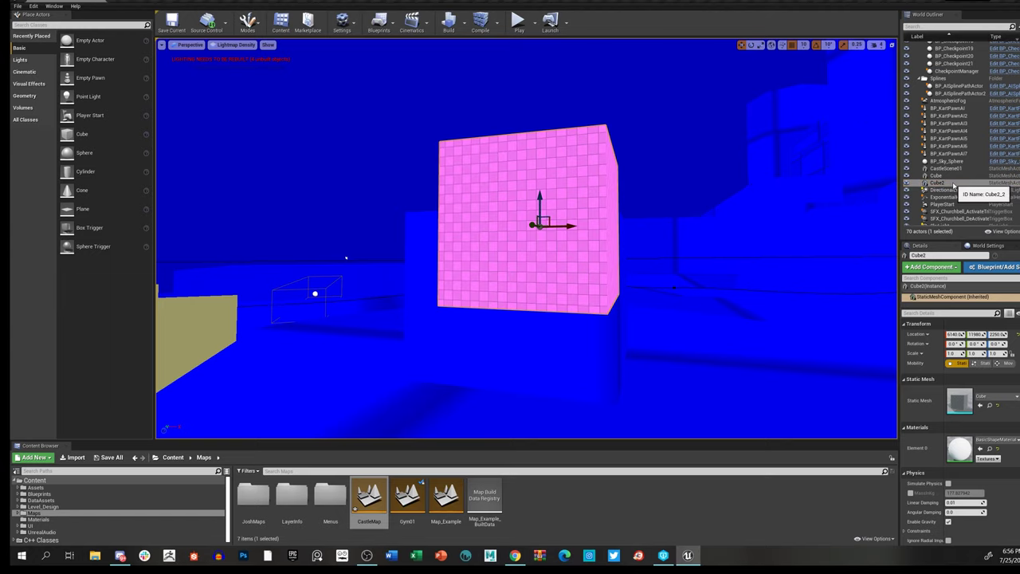
- Open the cube's static mesh for inspection and overlay UV Channel 0 on its preview
{"action": "double_click", "coordinate": [959, 400]}
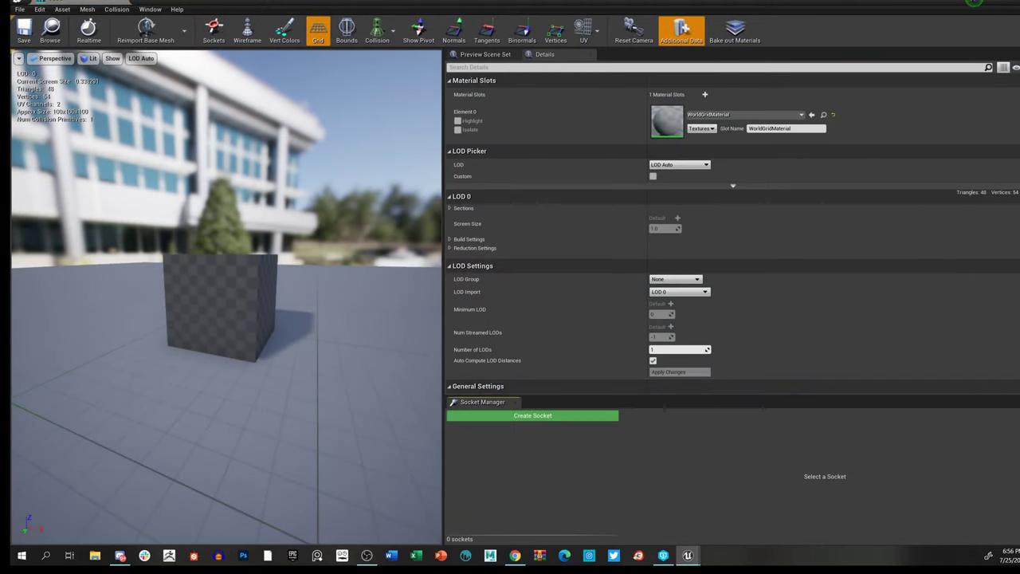
{"action": "left_click_drag", "start_coordinate": [304, 263], "coordinate": [271, 247]}
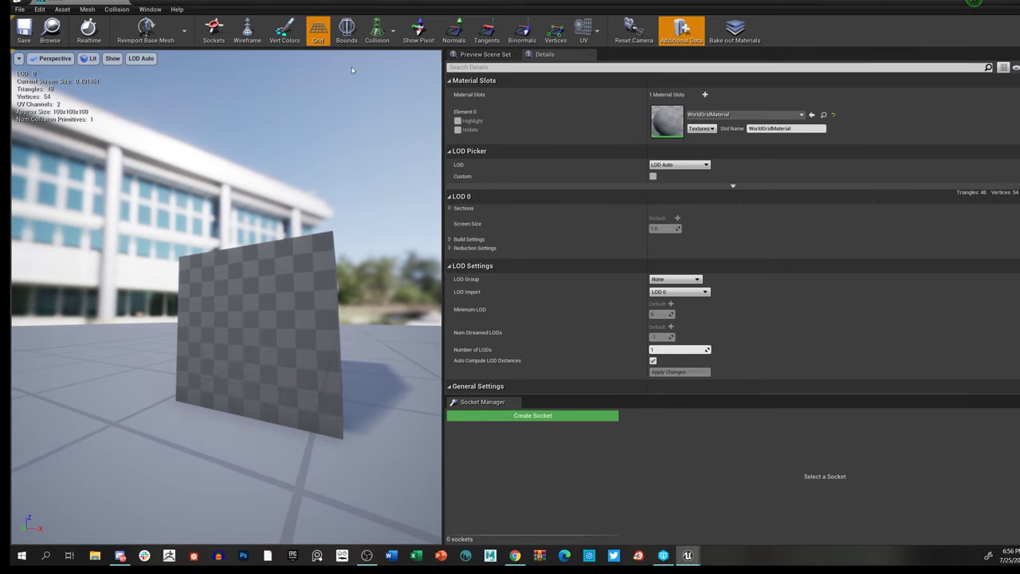
{"action": "left_click", "coordinate": [598, 32]}
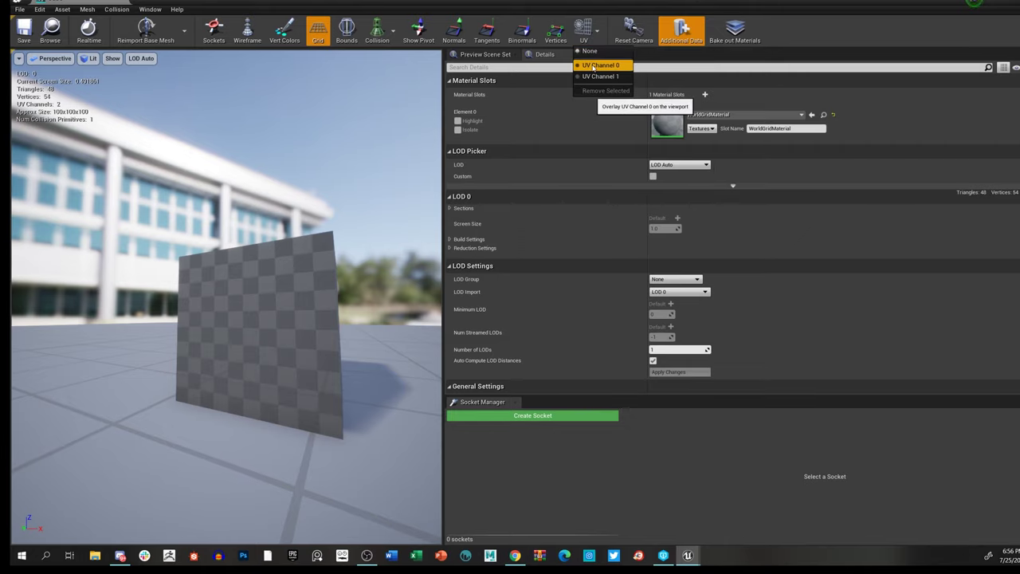
{"action": "left_click", "coordinate": [596, 65]}
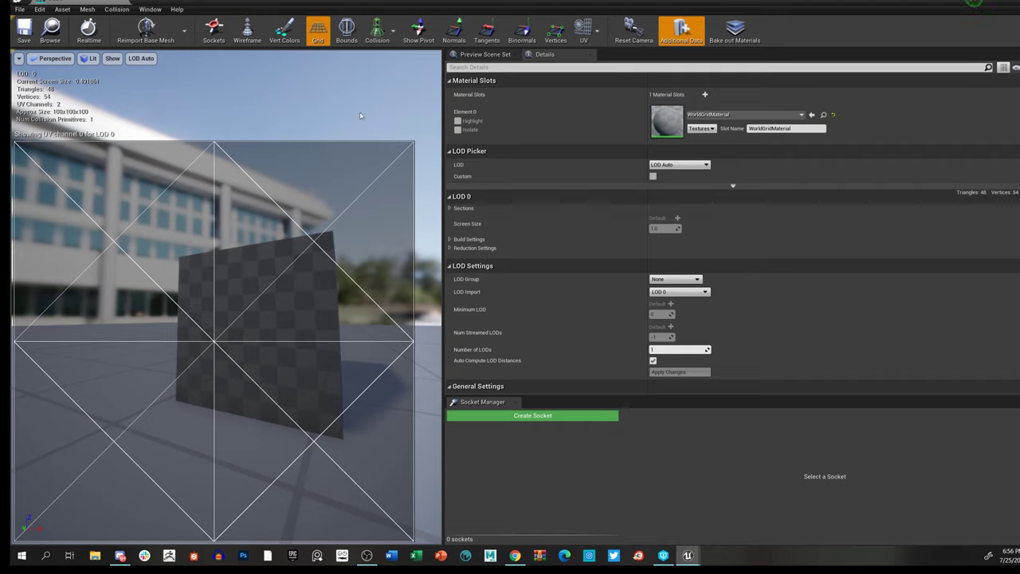
- Overlay UV Channel 1 on the cube mesh preview, examine its layout, and return to the level
{"action": "left_click", "coordinate": [584, 31]}
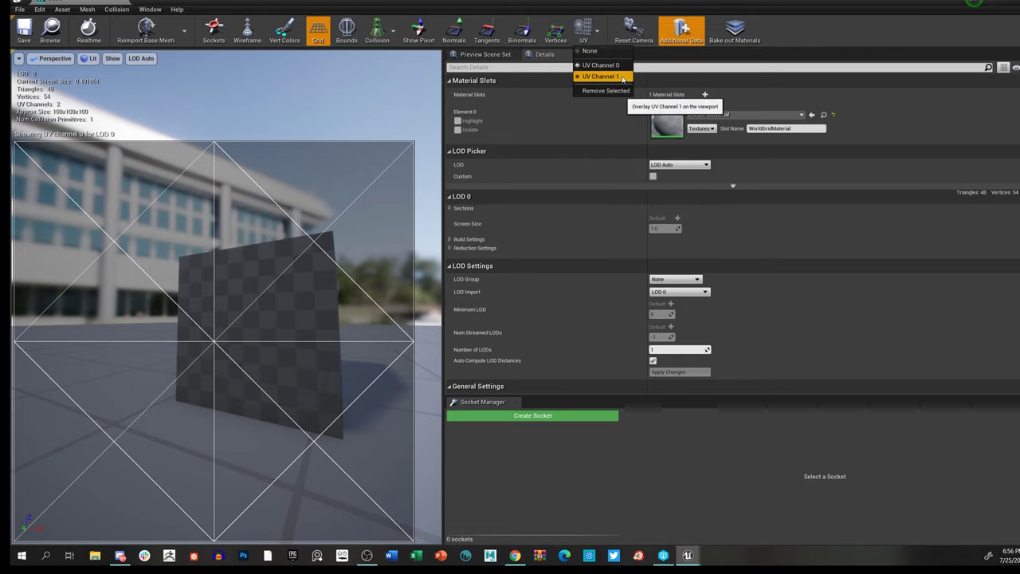
{"action": "left_click", "coordinate": [609, 76]}
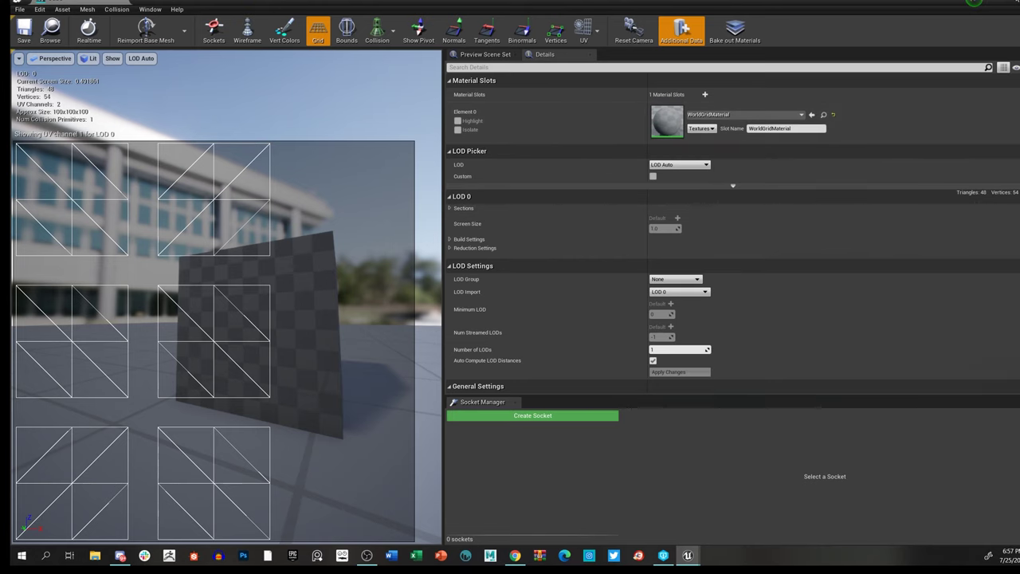
{"action": "left_click", "coordinate": [965, 5]}
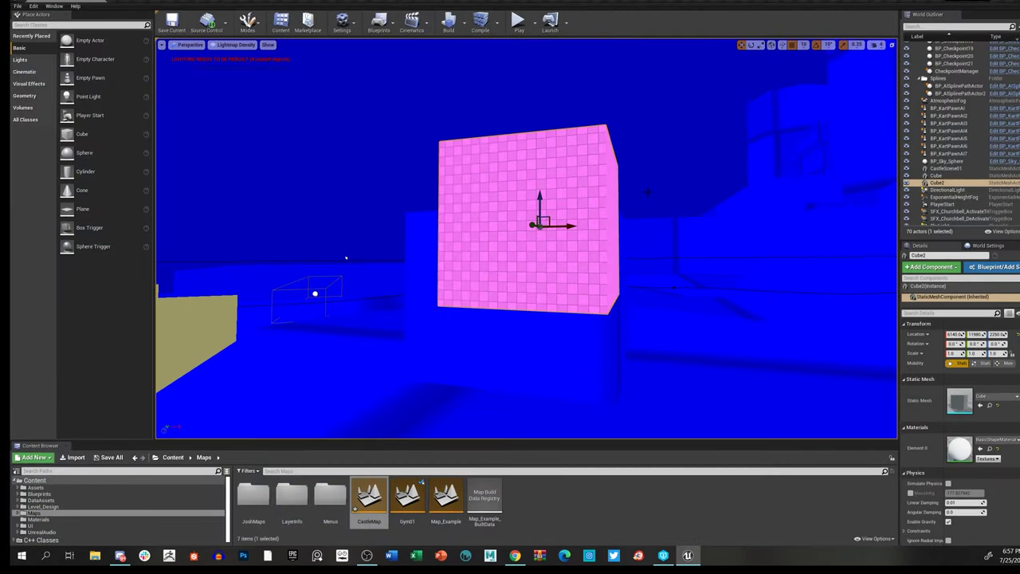
- Compare the cube's lightmap density grid with that of the surrounding castle mesh, viewing each selected and unselected
{"action": "key", "text": "Escape"}
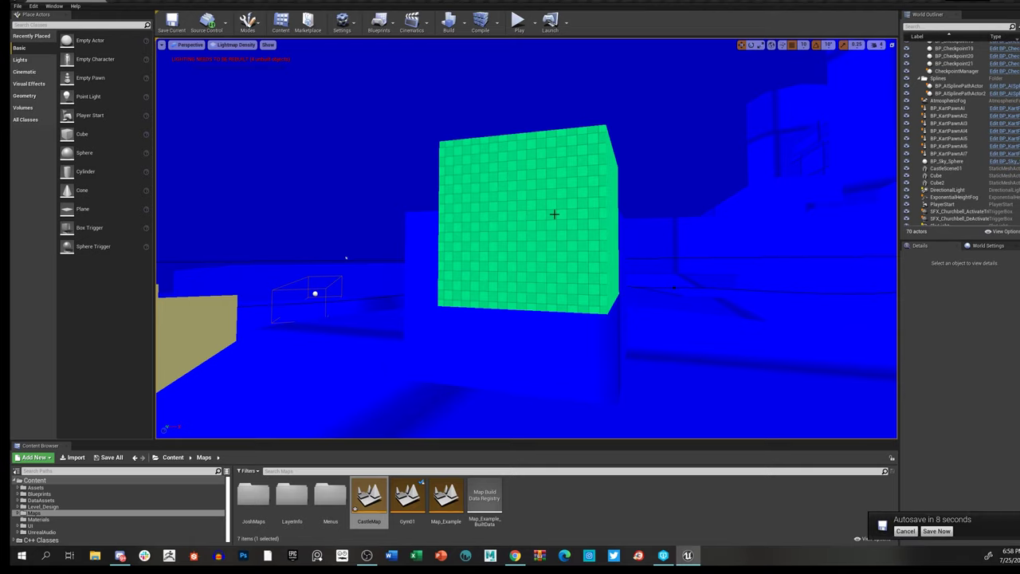
{"action": "right_click_drag", "start_coordinate": [535, 173], "coordinate": [340, 275]}
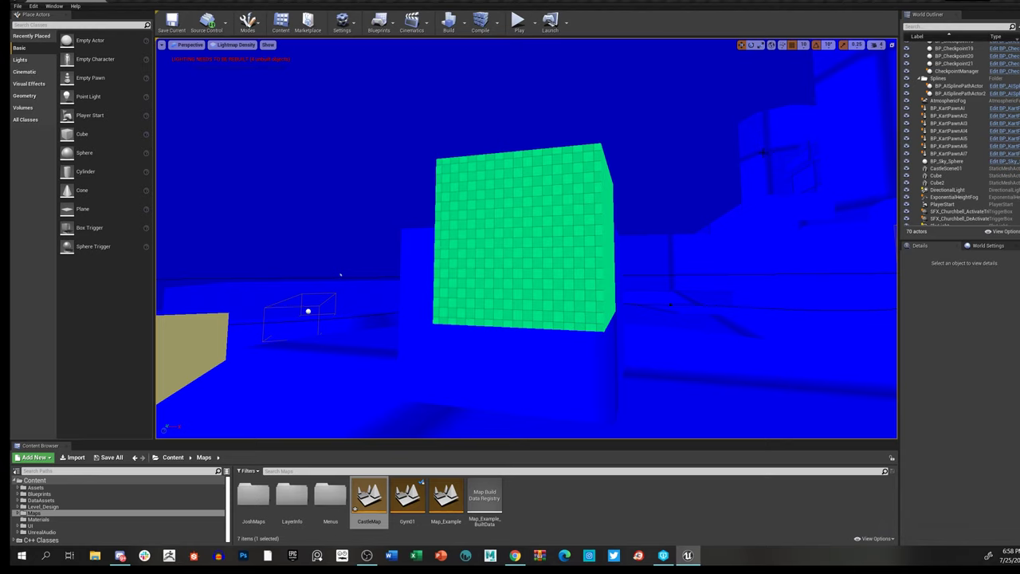
{"action": "right_click_drag", "start_coordinate": [341, 275], "coordinate": [211, 294]}
{"action": "mouse_move", "coordinate": [789, 168]}
{"action": "right_mouse_down"}
{"action": "mouse_move", "coordinate": [820, 180]}
{"action": "mouse_move", "coordinate": [763, 168]}
{"action": "mouse_move", "coordinate": [867, 138]}
{"action": "mouse_move", "coordinate": [842, 162]}
{"action": "mouse_move", "coordinate": [690, 180]}
{"action": "mouse_move", "coordinate": [789, 185]}
{"action": "mouse_move", "coordinate": [789, 168]}
{"action": "right_mouse_up"}
{"action": "left_click", "coordinate": [690, 180]}
{"action": "left_click", "coordinate": [650, 125]}
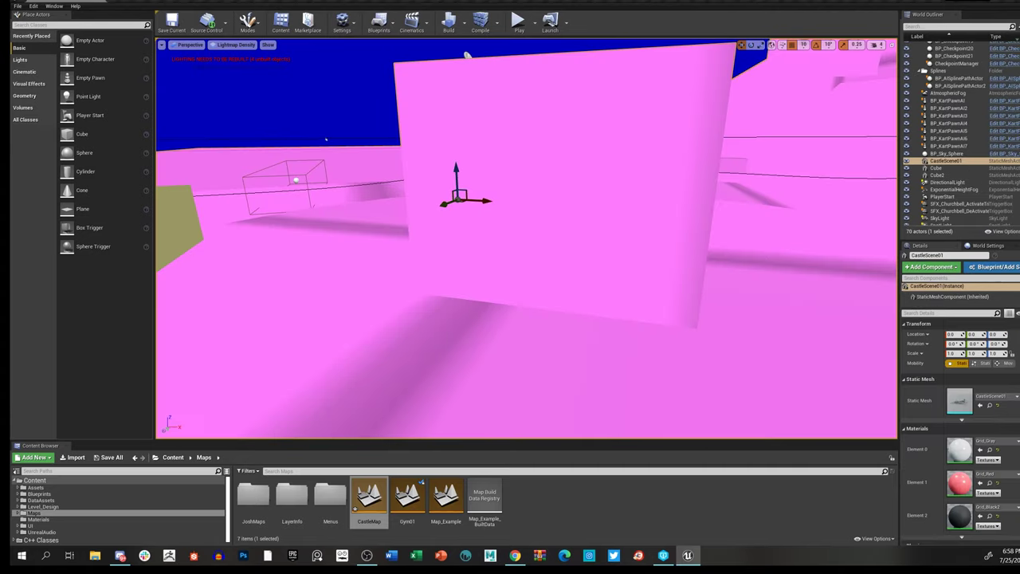
{"action": "key", "text": "Escape"}
{"action": "right_click_drag", "start_coordinate": [467, 55], "coordinate": [417, 266]}
{"action": "left_click", "coordinate": [418, 265]}
{"action": "key", "text": "f"}
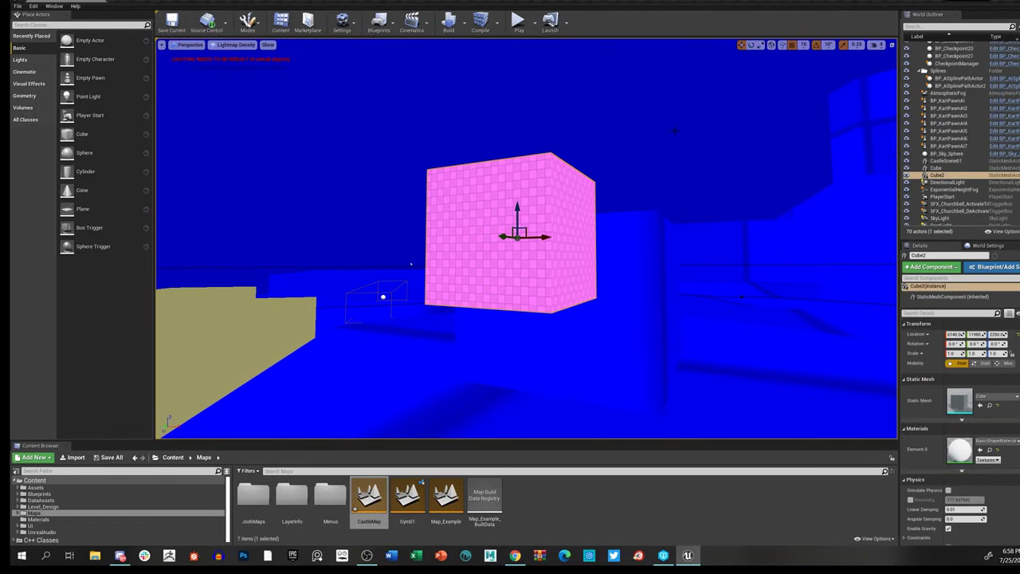
{"action": "key", "text": "Escape"}
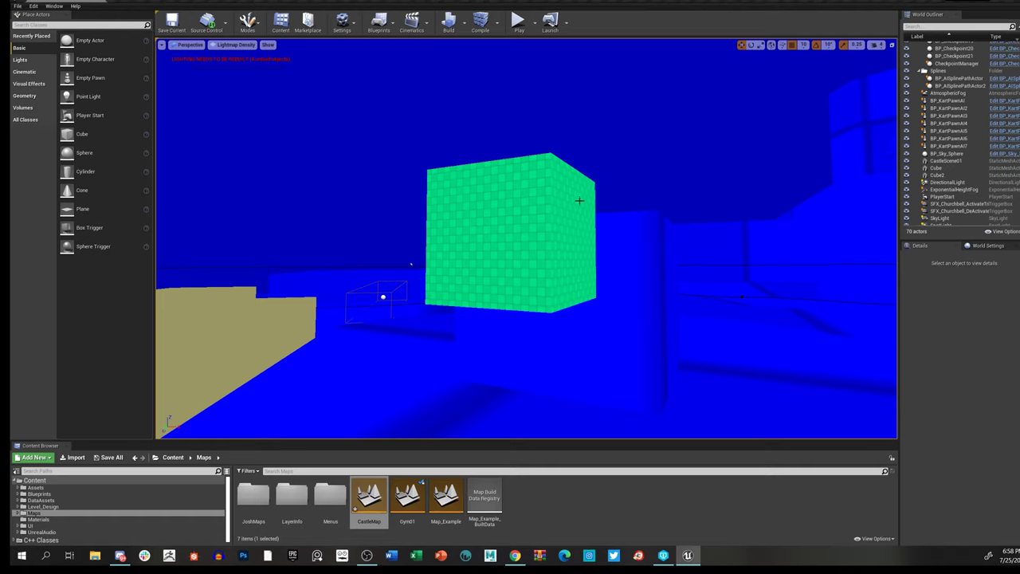
{"action": "left_click_drag", "start_coordinate": [411, 264], "coordinate": [345, 236]}
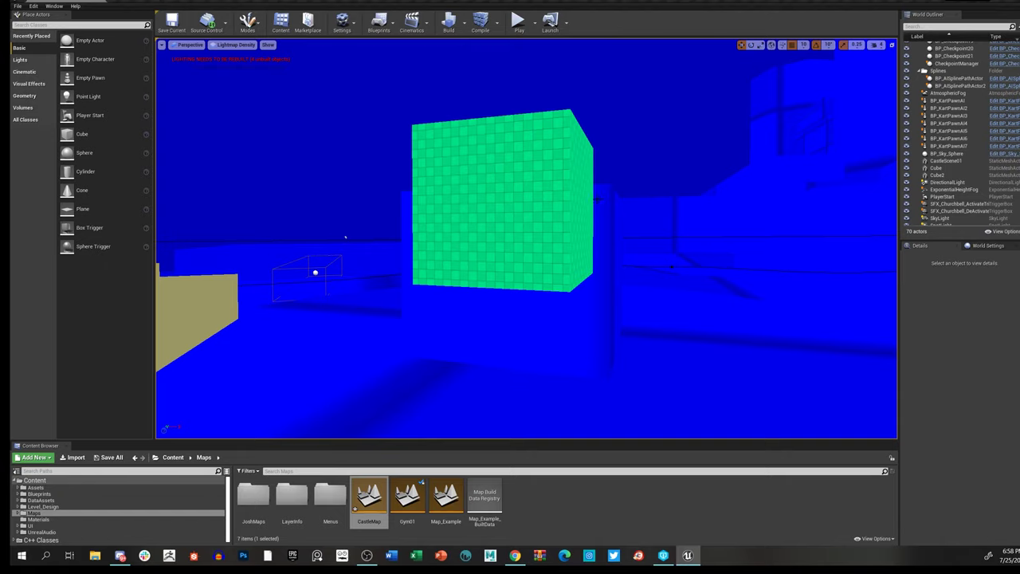
- Scale the cube uniformly down to 0.25 and view its density grid unselected from close up
{"action": "left_click", "coordinate": [560, 191]}
{"action": "key", "text": "r"}
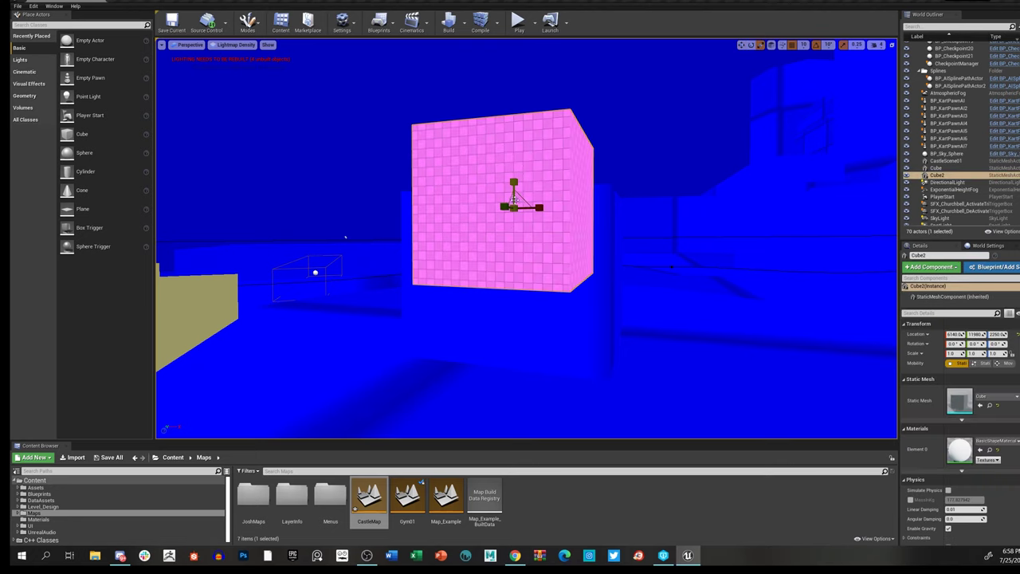
{"action": "left_click_drag", "start_coordinate": [514, 206], "coordinate": [458, 182]}
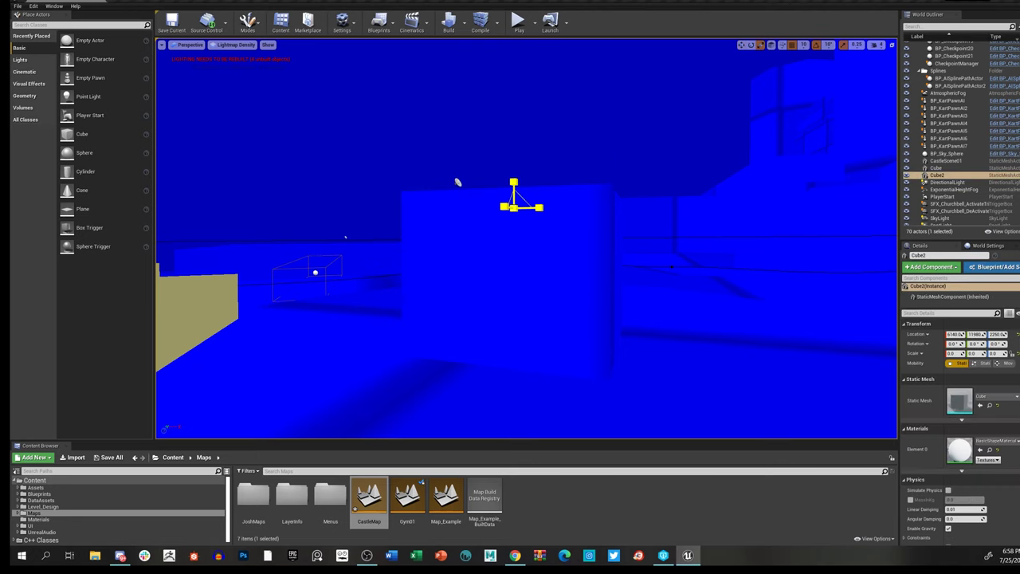
{"action": "right_click", "coordinate": [561, 210]}
{"action": "left_click", "coordinate": [537, 205]}
{"action": "key", "text": "Escape"}
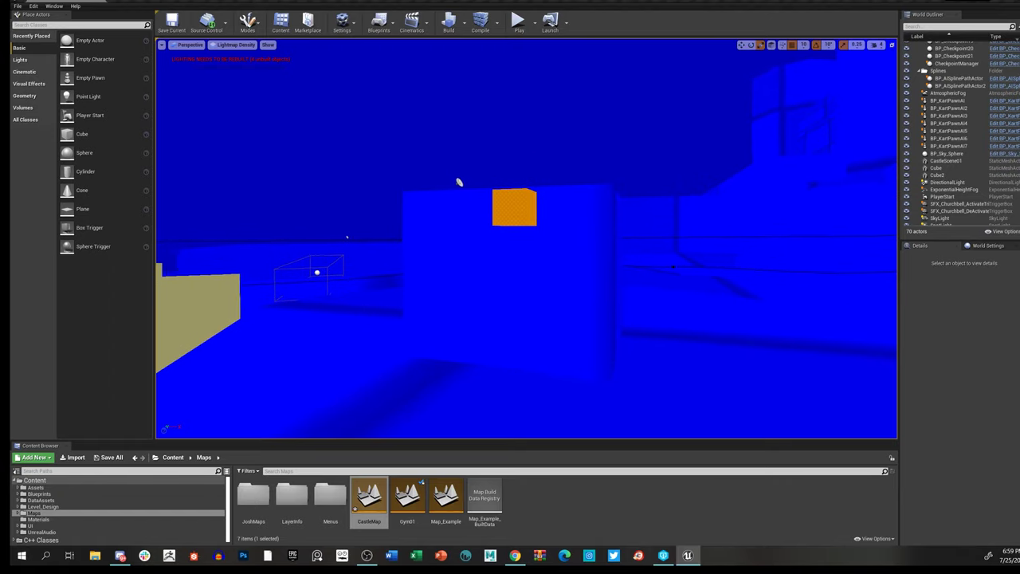
{"action": "left_click_drag", "start_coordinate": [459, 183], "coordinate": [496, 128]}
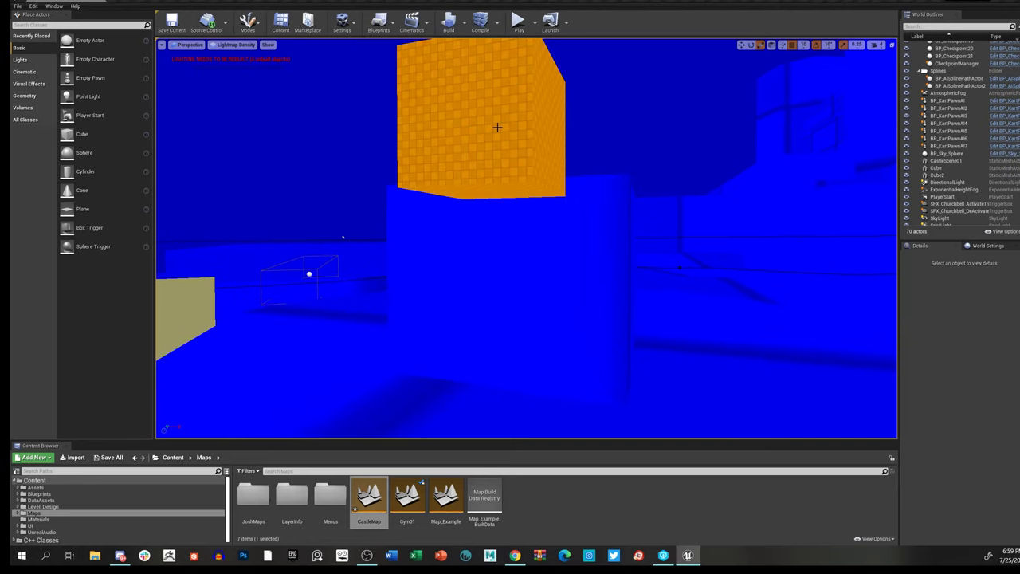
{"action": "mouse_move", "coordinate": [501, 111]}
{"action": "right_mouse_down"}
{"action": "mouse_move", "coordinate": [501, 72]}
{"action": "mouse_move", "coordinate": [502, 114]}
{"action": "right_mouse_up"}
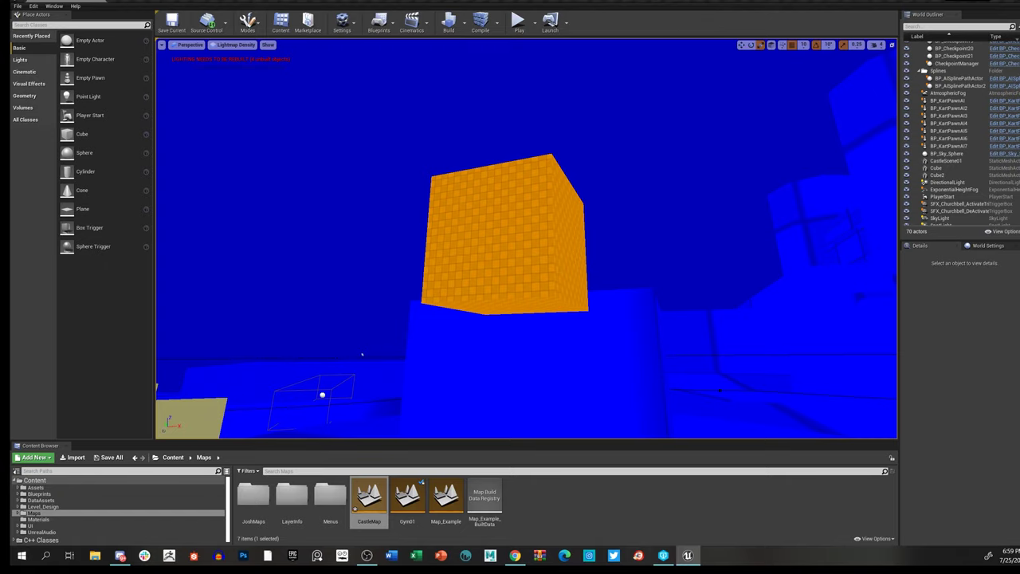
- Filter the cube's details by "res", toggle the Overridden Light Map Res option on and off, and widen the details area to read it
{"action": "left_click", "coordinate": [577, 247]}
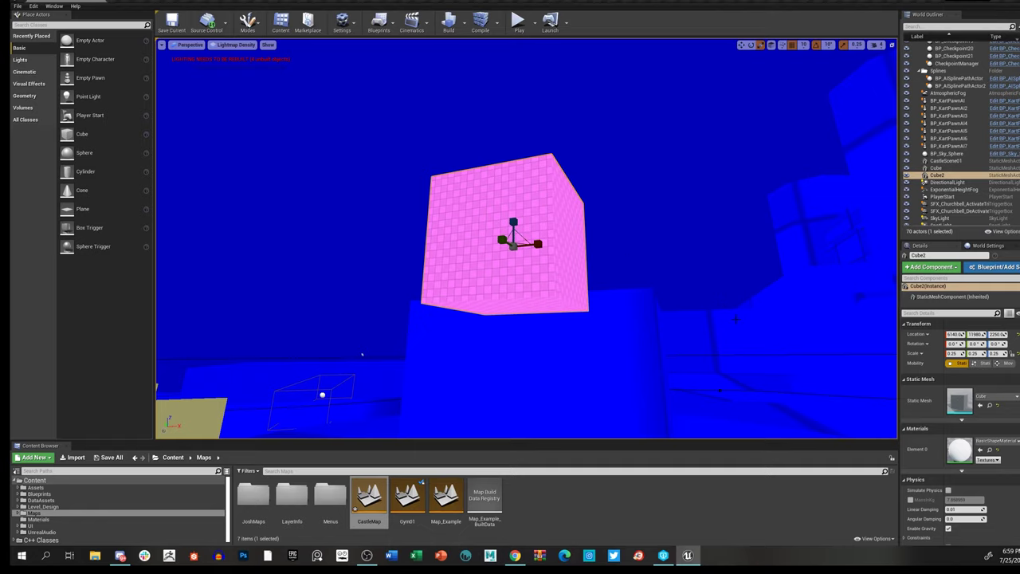
{"action": "left_click", "coordinate": [950, 313]}
{"action": "type", "text": "resol"}
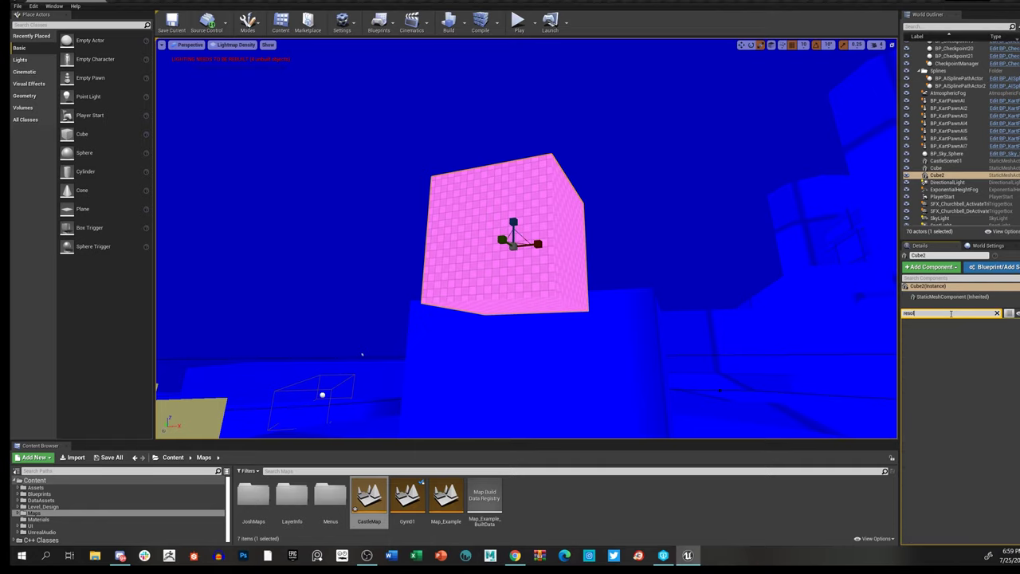
{"action": "key", "text": "BackSpace"}
{"action": "key", "text": "BackSpace"}
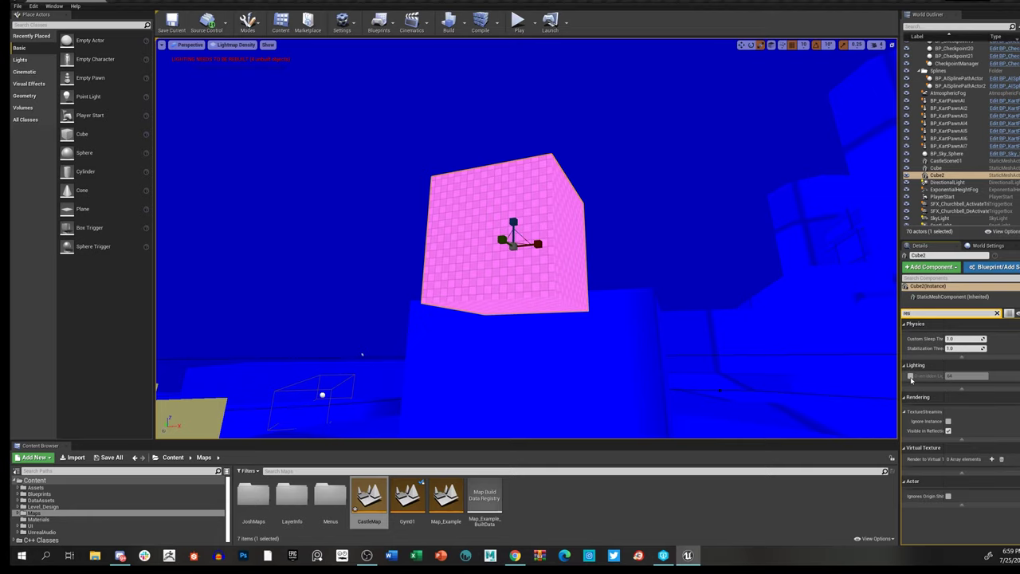
{"action": "left_click", "coordinate": [910, 377]}
{"action": "left_click", "coordinate": [911, 377]}
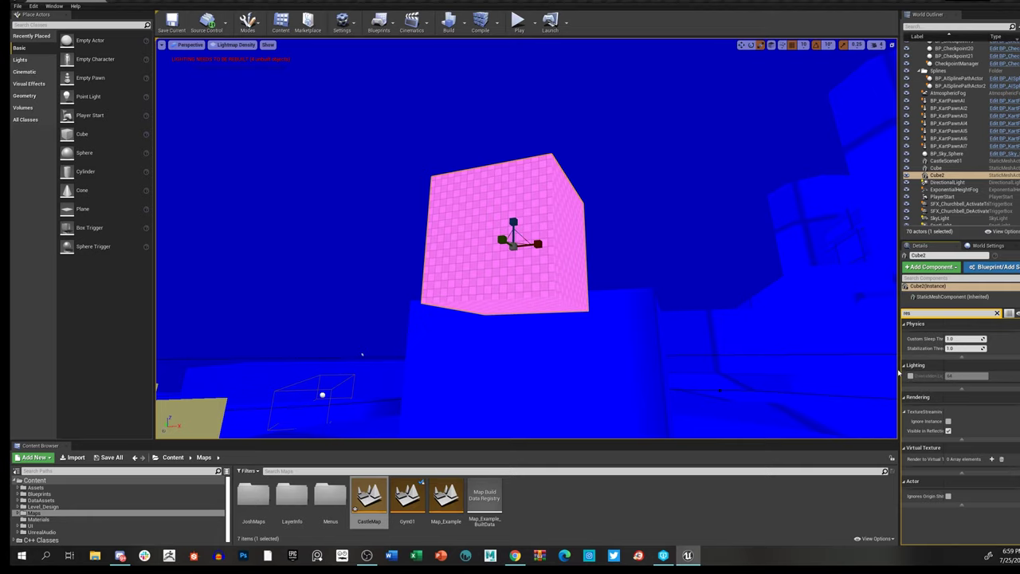
{"action": "left_click_drag", "start_coordinate": [899, 369], "coordinate": [800, 373]}
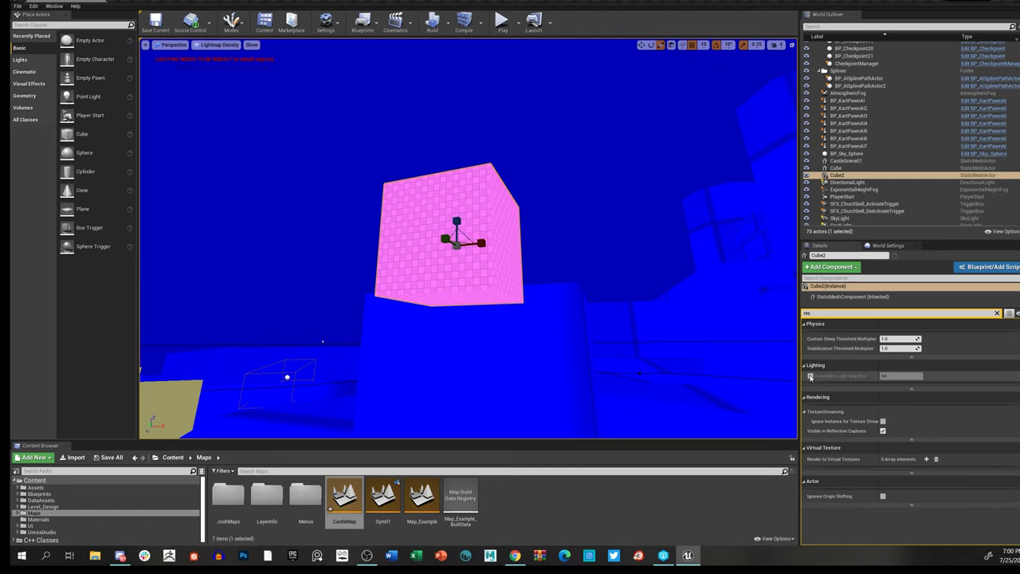
- Enable Overridden Light Map Res on the cube, set it to 16, and view the resulting density grid with the cube unselected
{"action": "left_click", "coordinate": [811, 376]}
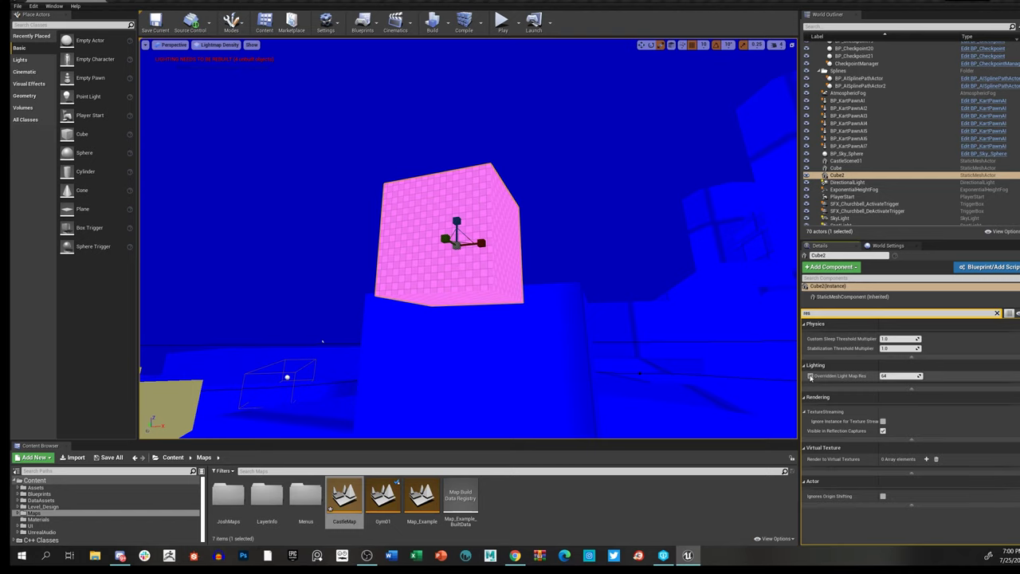
{"action": "left_click", "coordinate": [886, 375]}
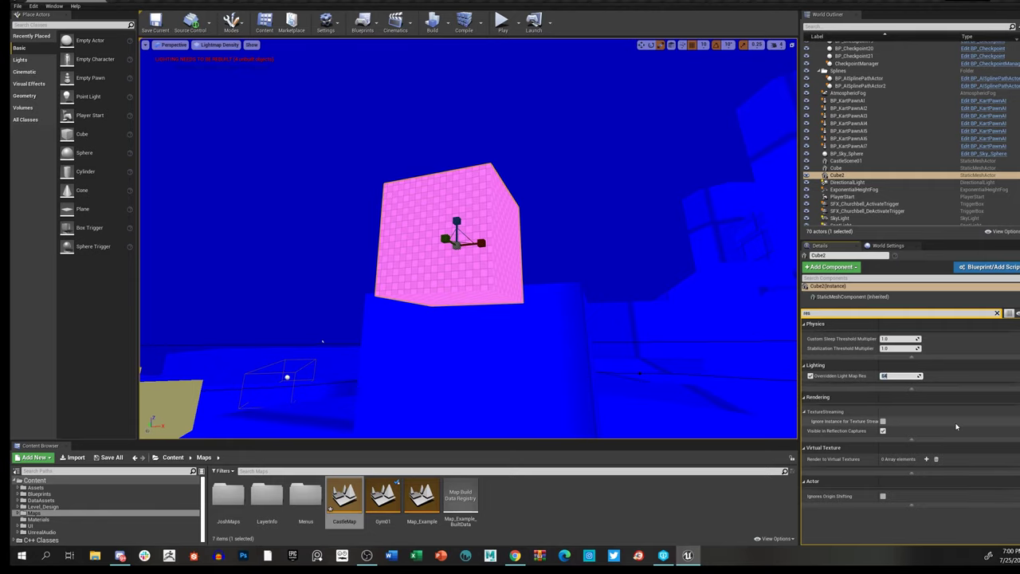
{"action": "type", "text": "16"}
{"action": "key", "text": "Return"}
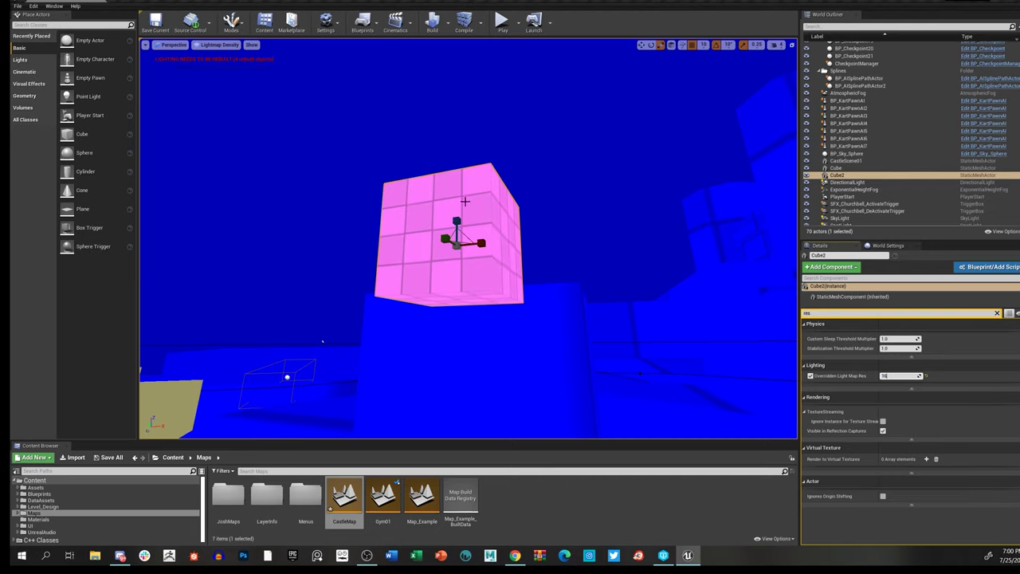
{"action": "left_click", "coordinate": [511, 195]}
{"action": "key", "text": "Escape"}
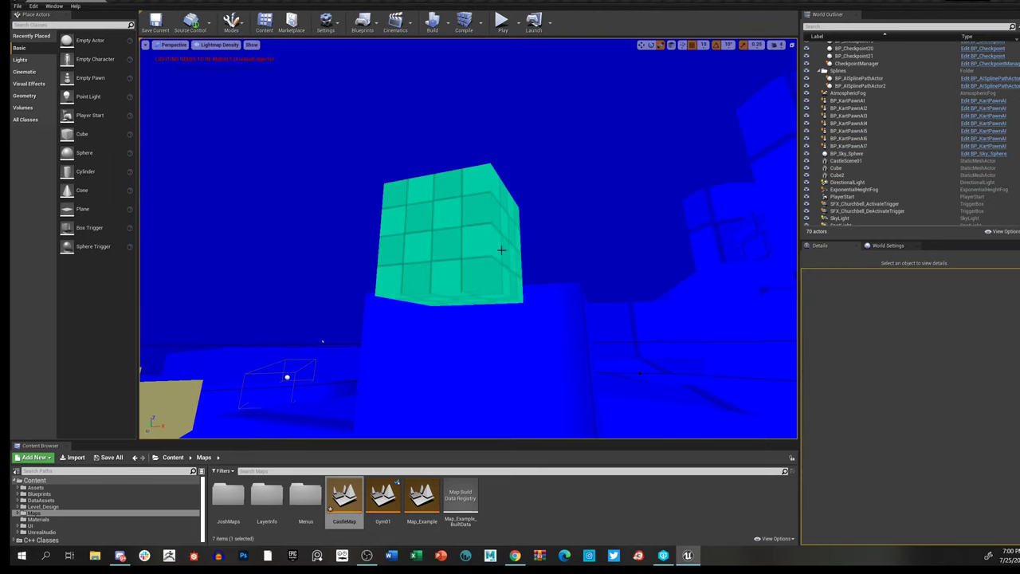
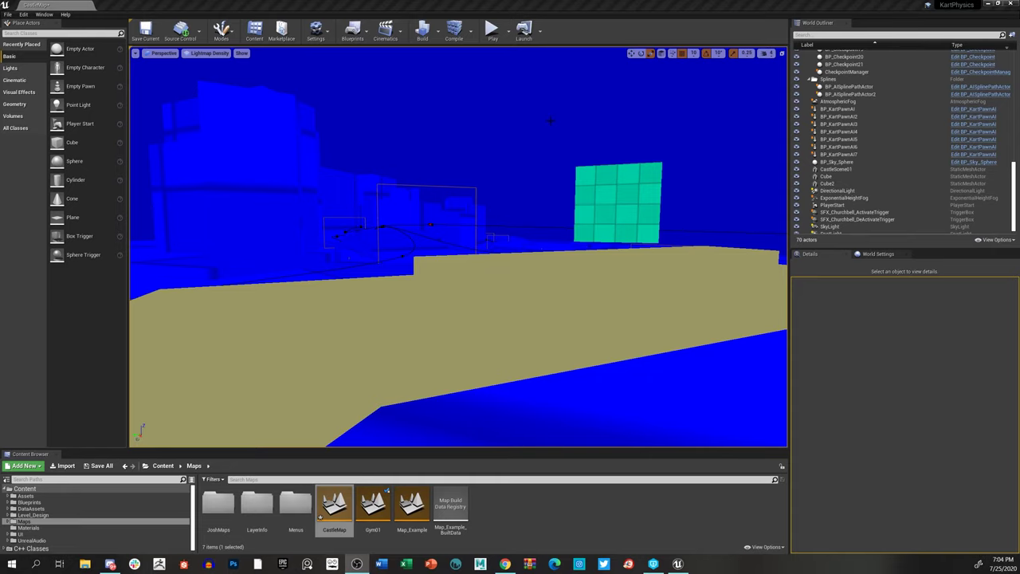
- Inspect the sky sphere and the cube in the lightmap density view, and narrow the details area to enlarge the viewport
{"action": "right_click_drag", "start_coordinate": [536, 110], "coordinate": [536, 113]}
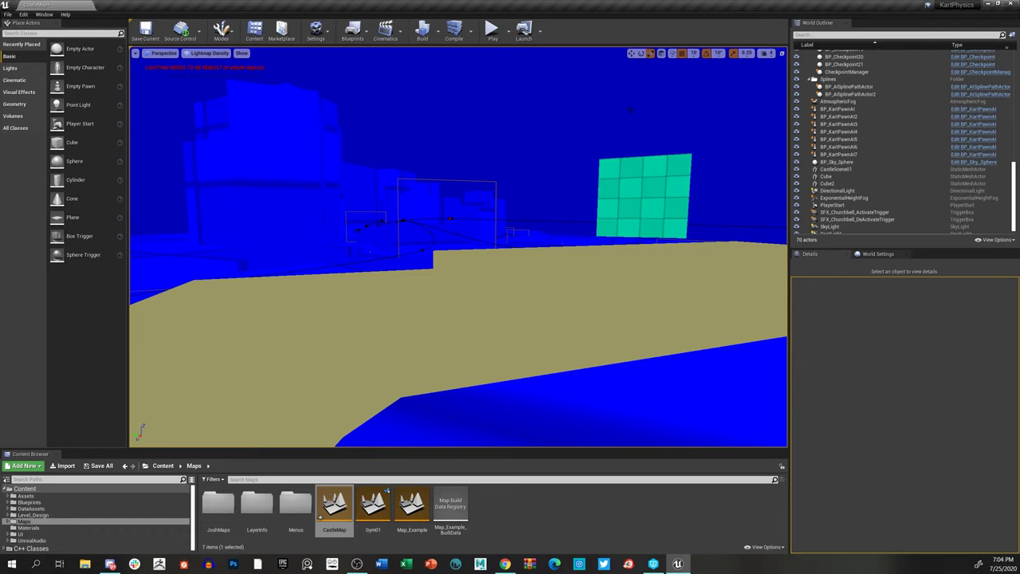
{"action": "right_click", "coordinate": [716, 114]}
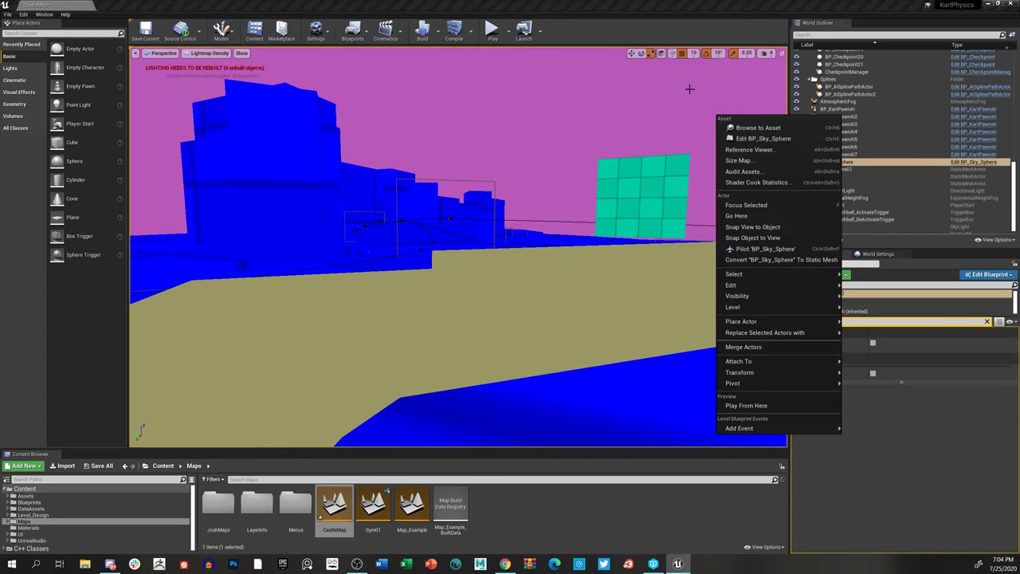
{"action": "left_click", "coordinate": [698, 104]}
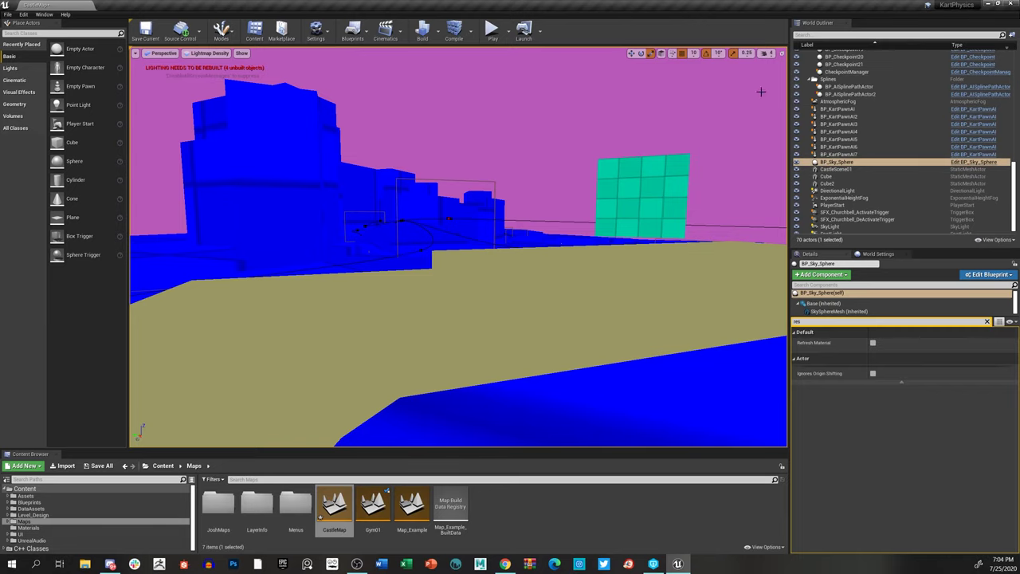
{"action": "left_click", "coordinate": [658, 176]}
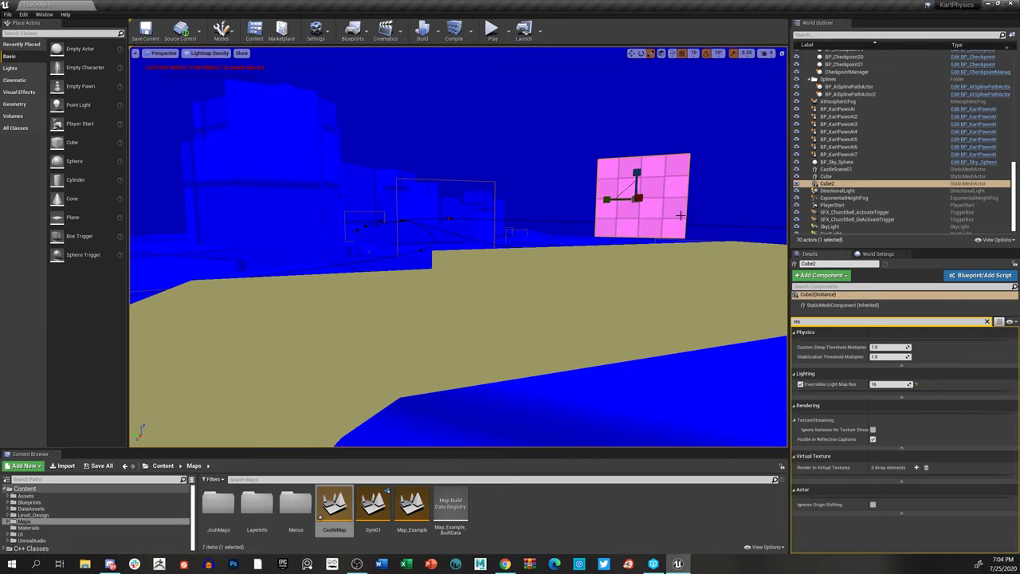
{"action": "key", "text": "Escape"}
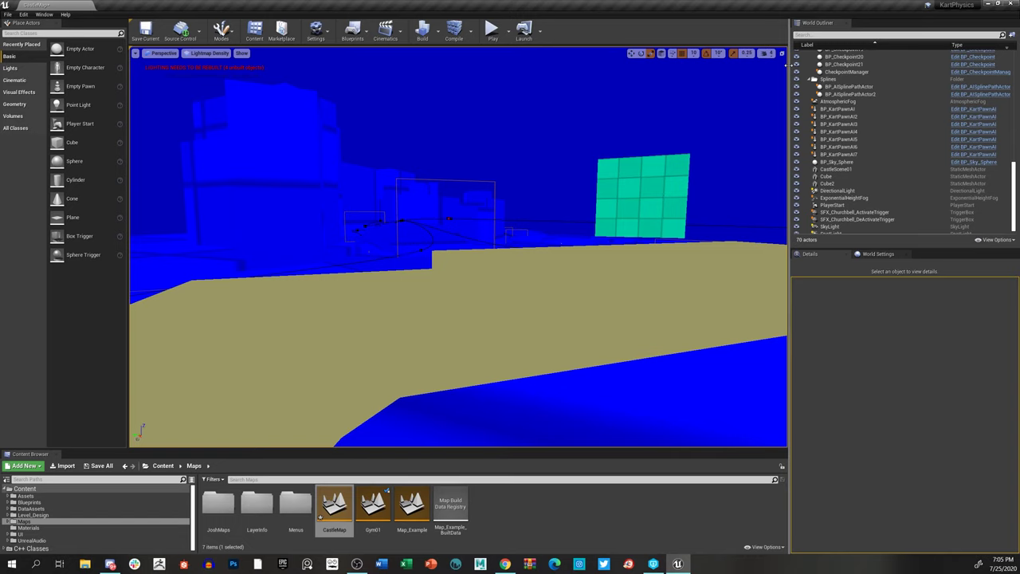
{"action": "left_click_drag", "start_coordinate": [789, 66], "coordinate": [818, 69]}
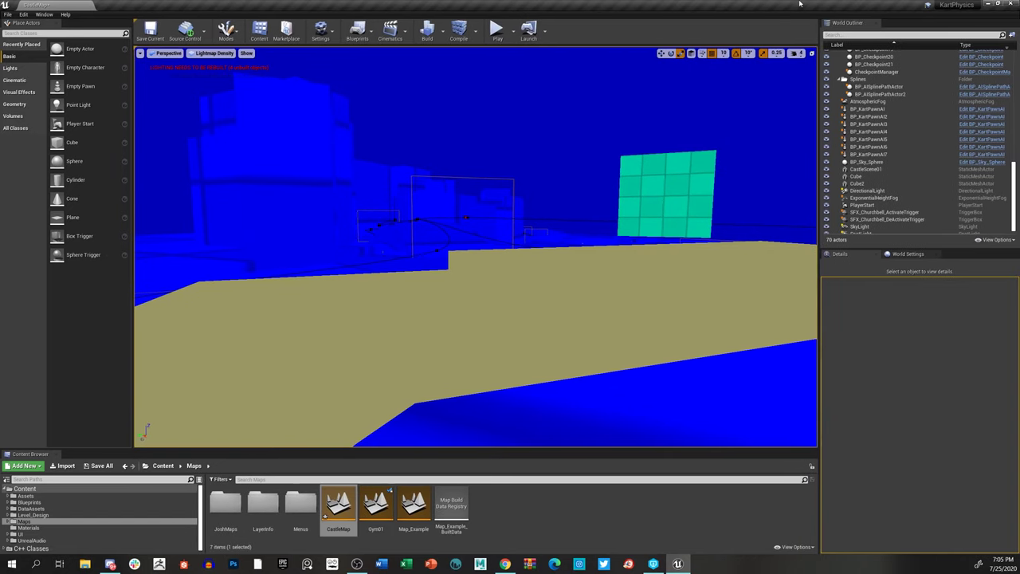
{"action": "right_click_drag", "start_coordinate": [689, 200], "coordinate": [759, 125]}
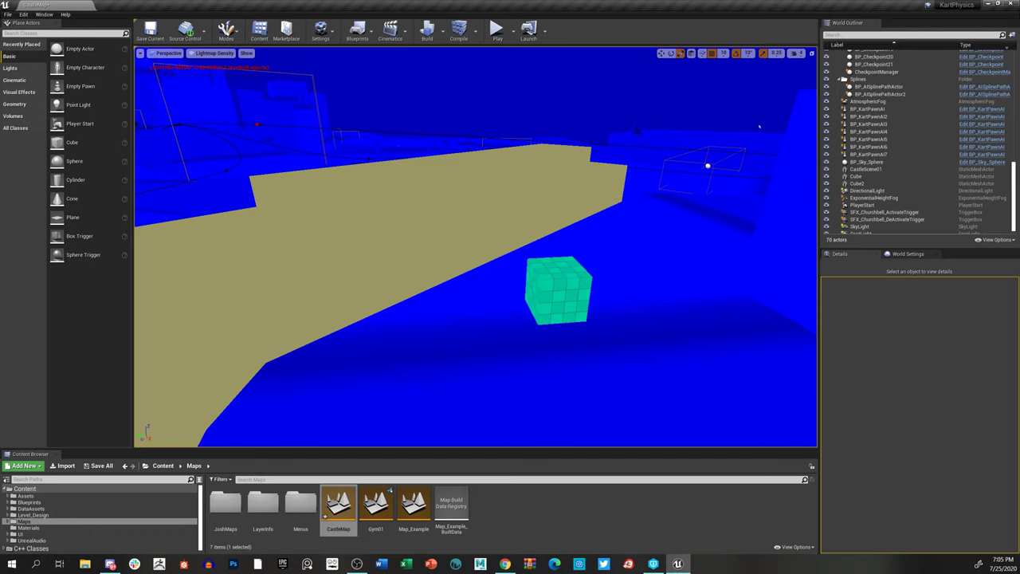
- Examine the Build Lighting Only option among the level's build commands without starting a build
{"action": "left_click", "coordinate": [444, 33]}
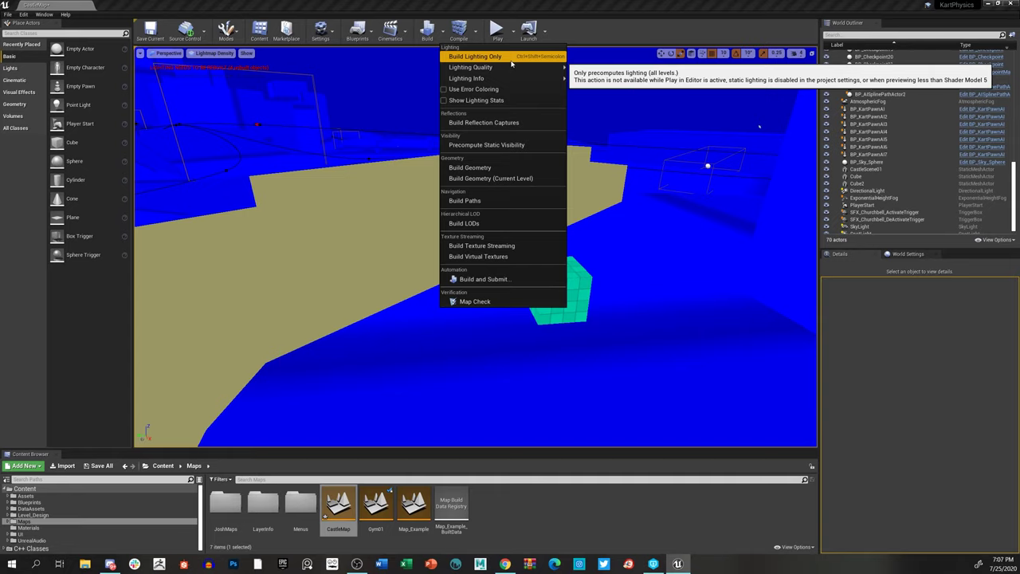
{"action": "mouse_move", "coordinate": [515, 70]}
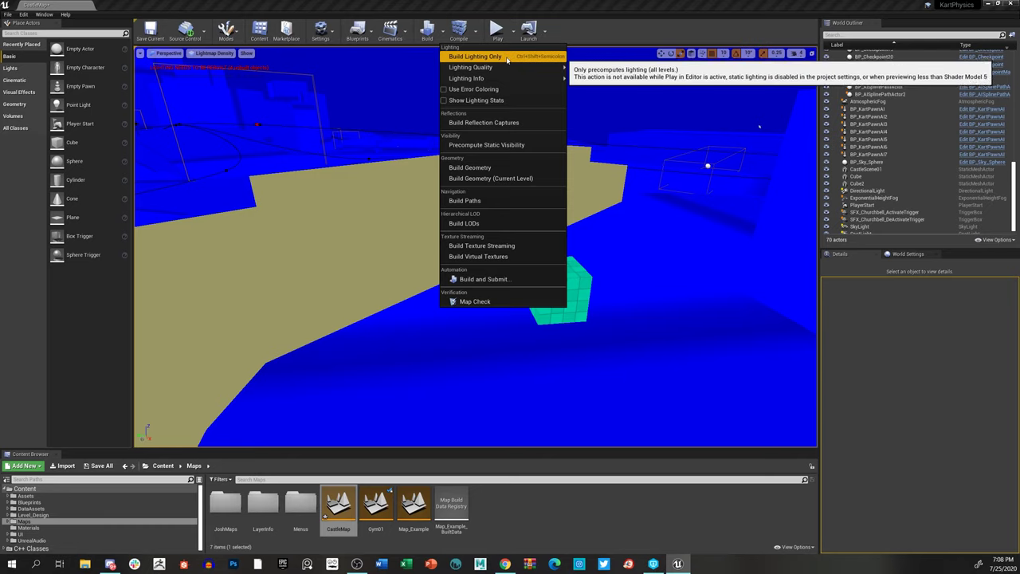
{"action": "left_click", "coordinate": [591, 32]}
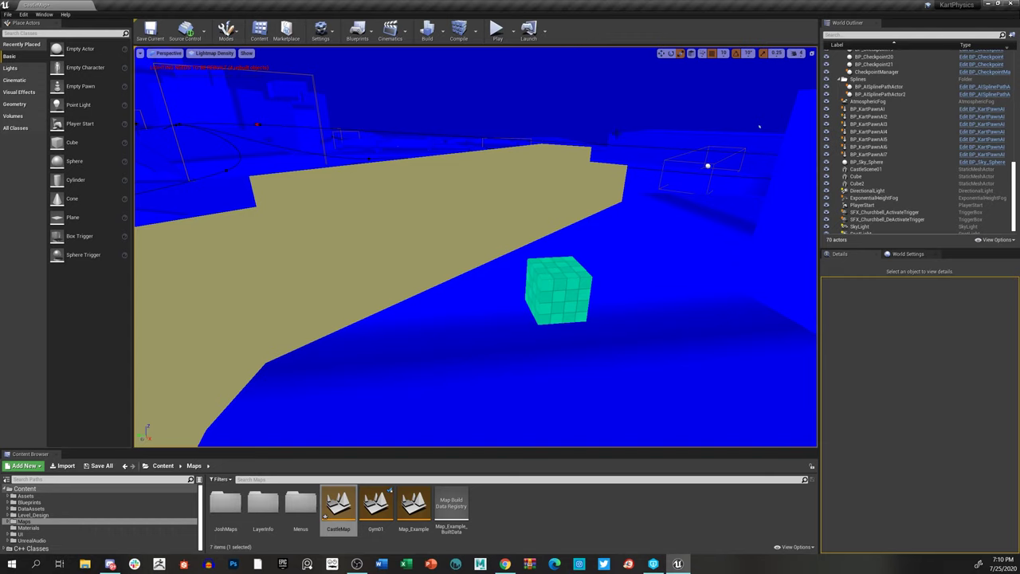
- Compare the lightmap resolution settings and density display of the cube and the CastleScene01 mesh by selecting each in turn
{"action": "left_click_drag", "start_coordinate": [759, 126], "coordinate": [371, 239]}
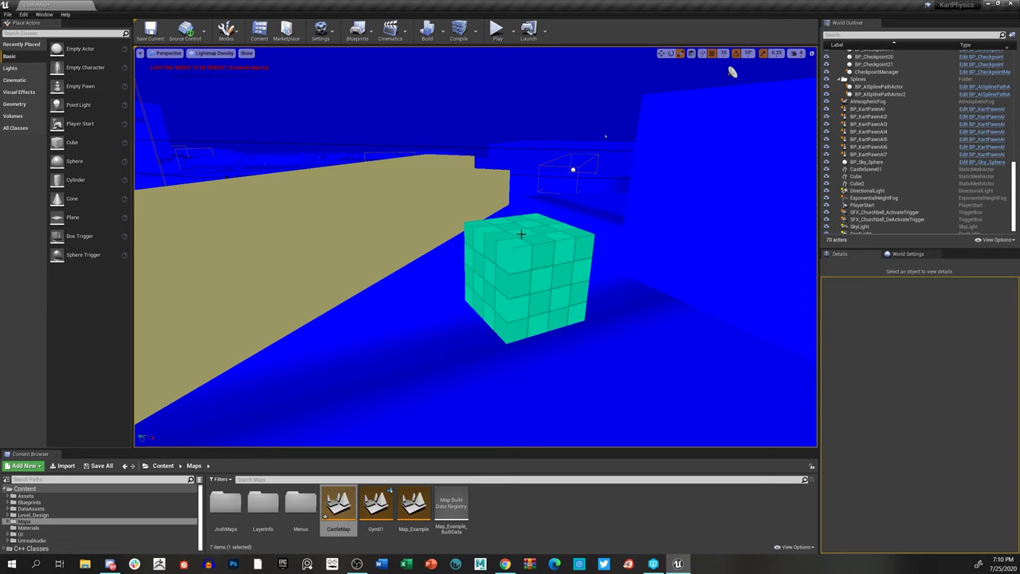
{"action": "left_click", "coordinate": [549, 242]}
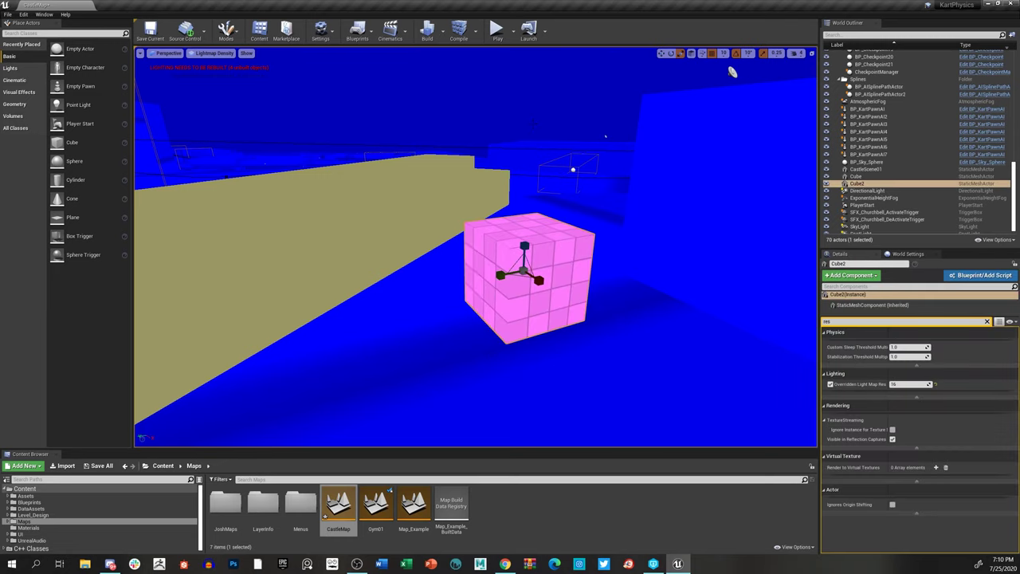
{"action": "left_click", "coordinate": [605, 136]}
{"action": "left_click_drag", "start_coordinate": [731, 72], "coordinate": [642, 76]}
{"action": "left_click", "coordinate": [541, 132]}
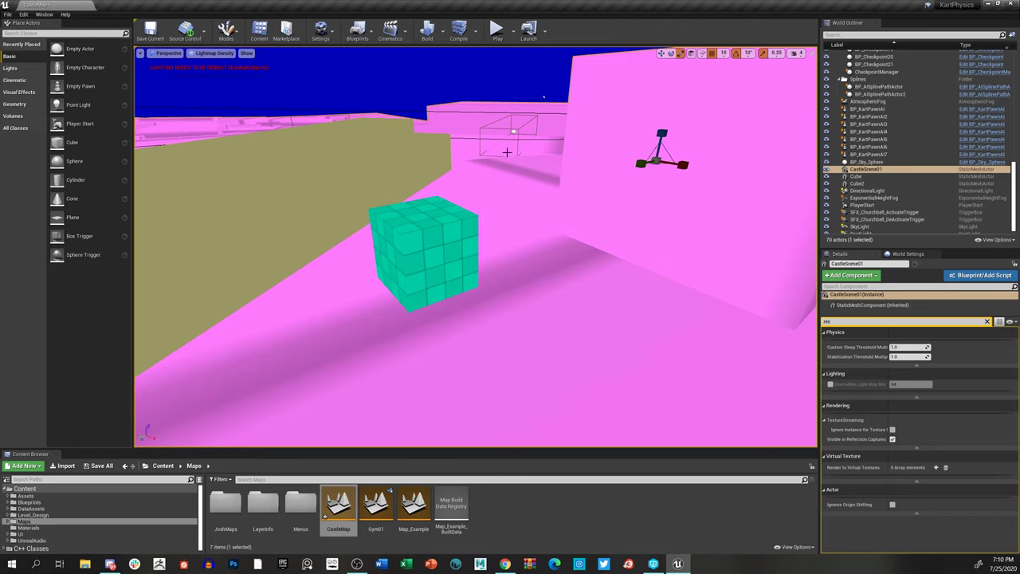
{"action": "key", "text": "Escape"}
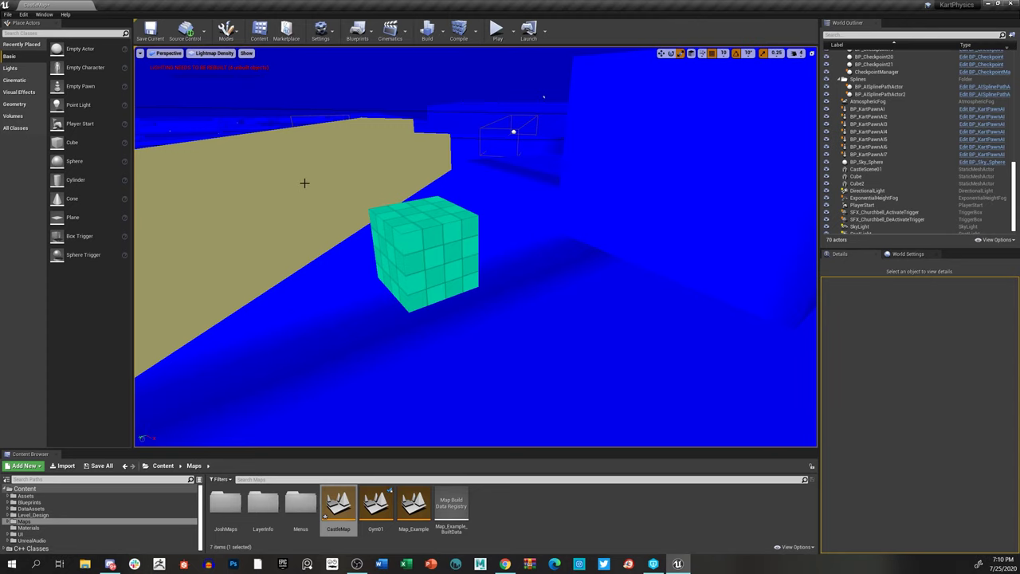
{"action": "left_click_drag", "start_coordinate": [578, 92], "coordinate": [553, 111]}
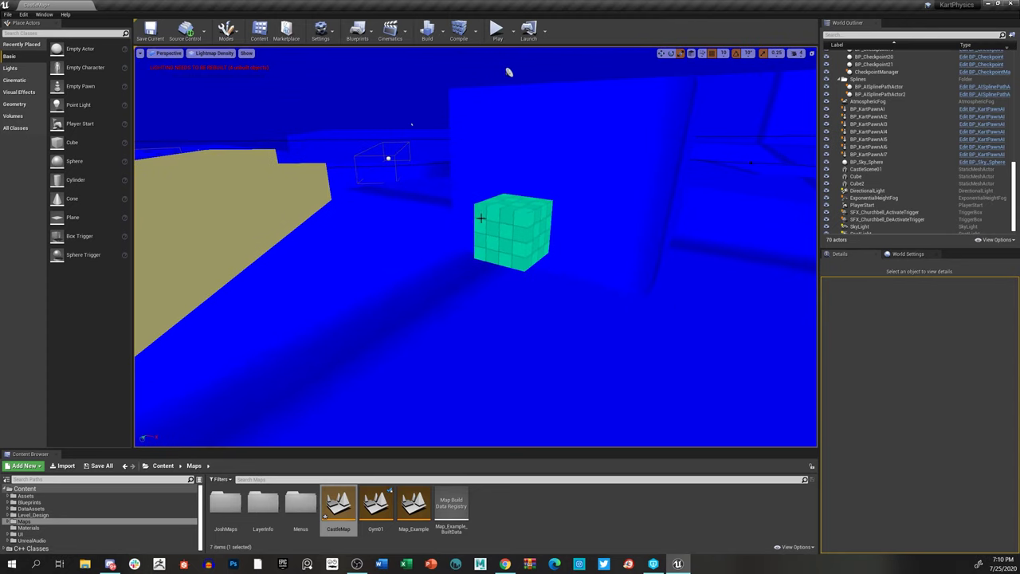
- Clear the details filter for the cube, set its Mobility to Stationary, and view it unselected in lightmap density
{"action": "left_click", "coordinate": [518, 236]}
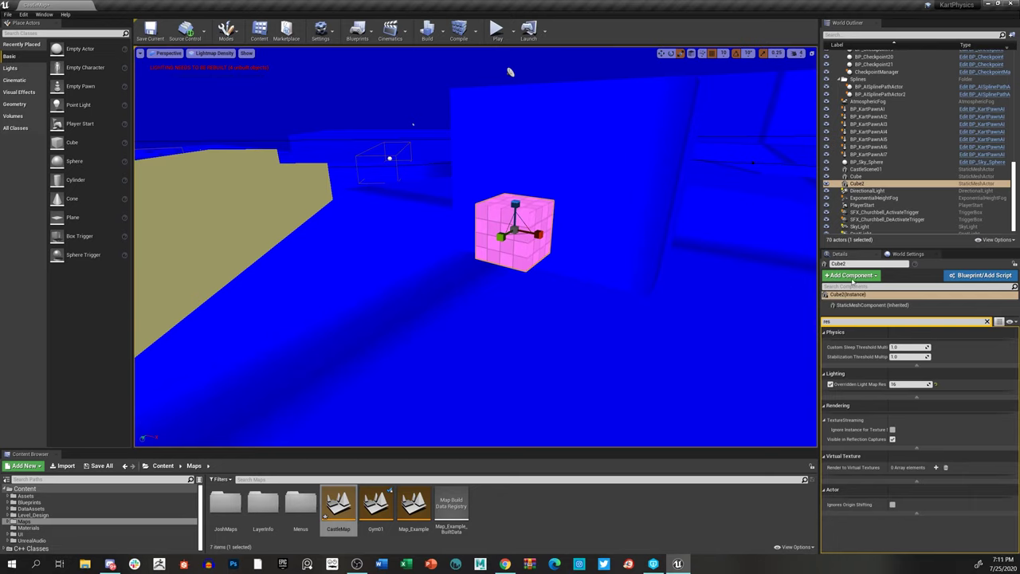
{"action": "left_click", "coordinate": [868, 321]}
{"action": "key", "text": "BackSpace"}
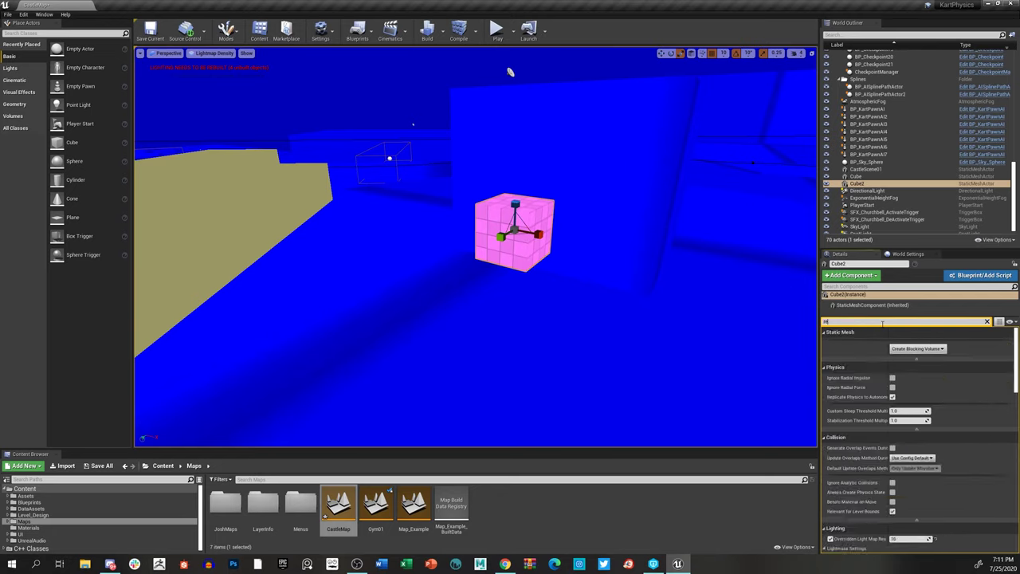
{"action": "key", "text": "BackSpace"}
{"action": "key", "text": "BackSpace"}
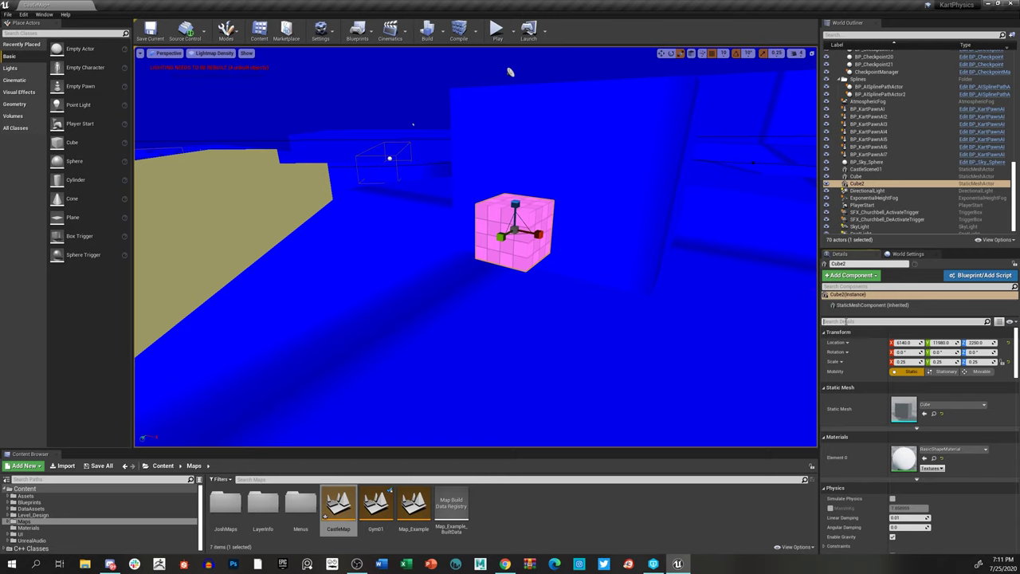
{"action": "left_click", "coordinate": [944, 371]}
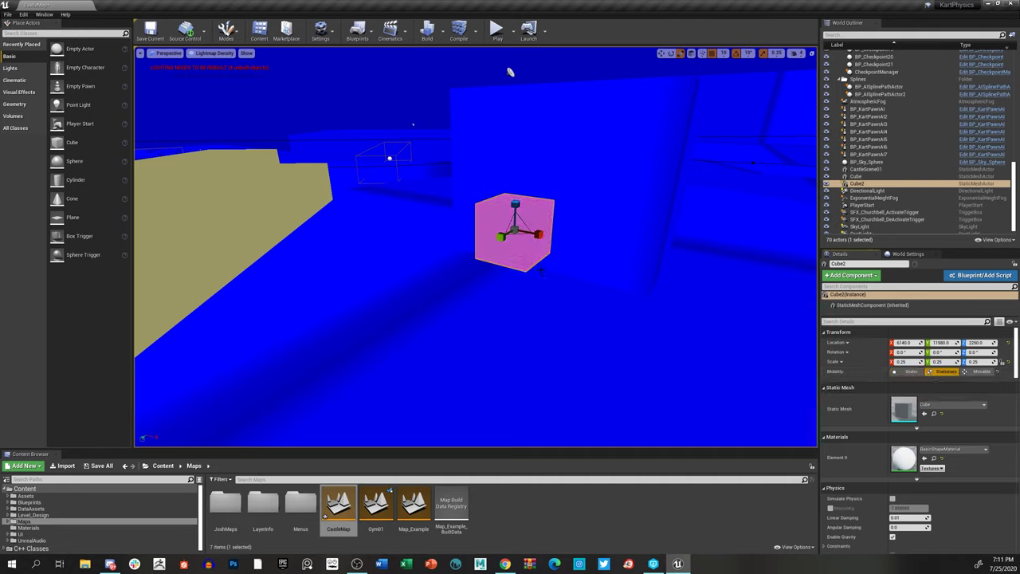
{"action": "key", "text": "Escape"}
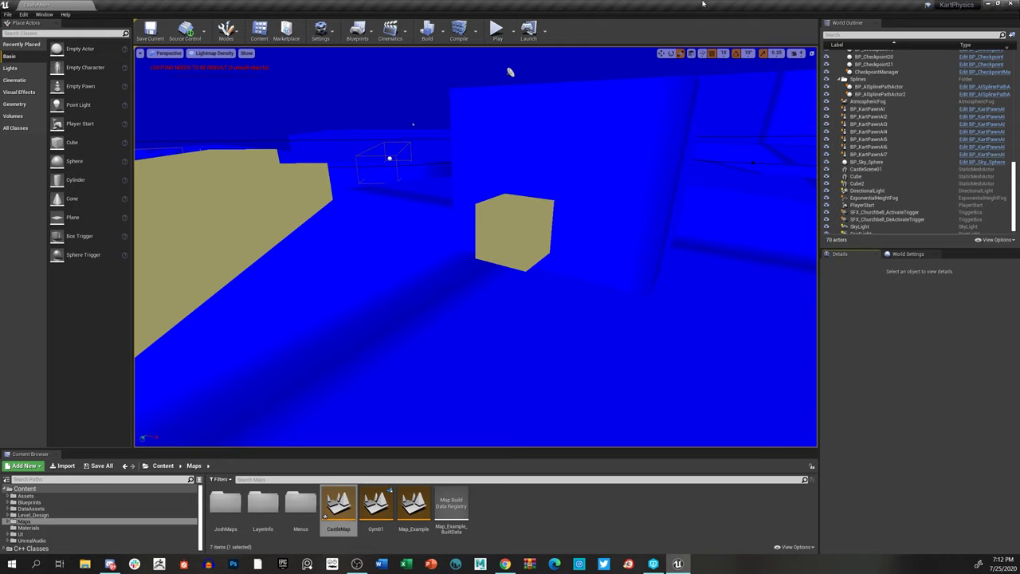
- Read the description of the cube's Movable mobility option and compare the cube selected and unselected
{"action": "left_click", "coordinate": [529, 217]}
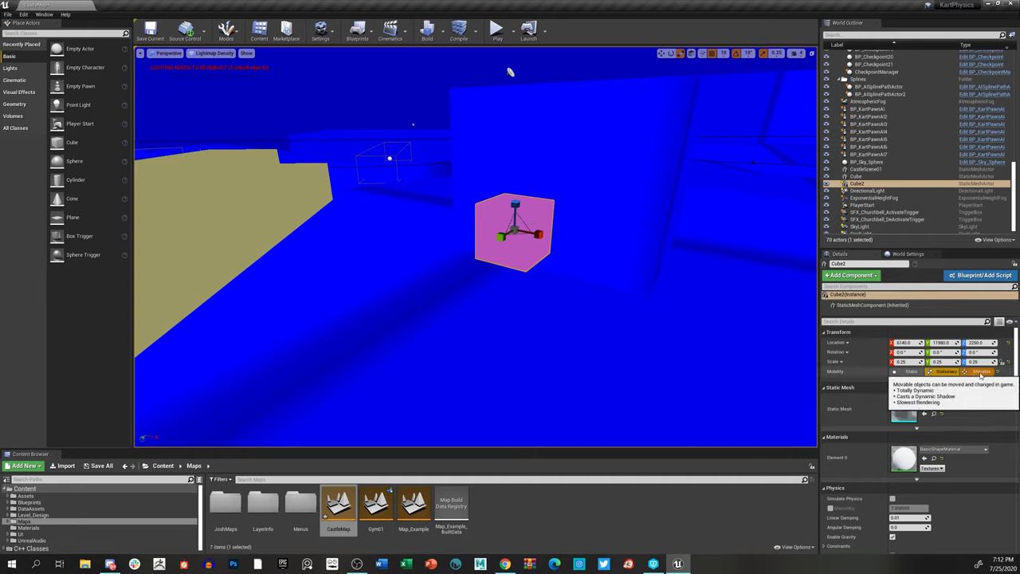
{"action": "key", "text": "Escape"}
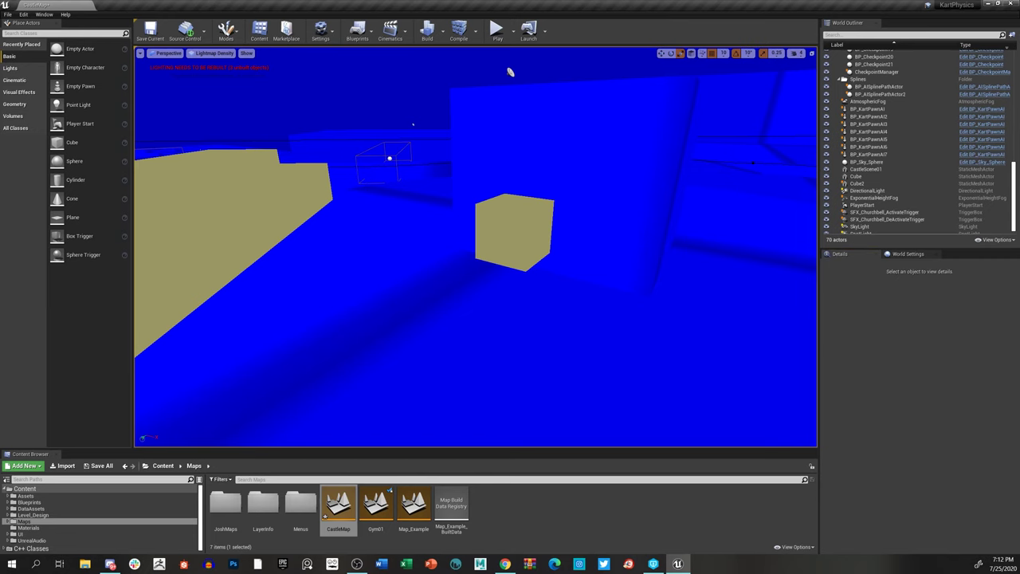
{"action": "left_click", "coordinate": [502, 221]}
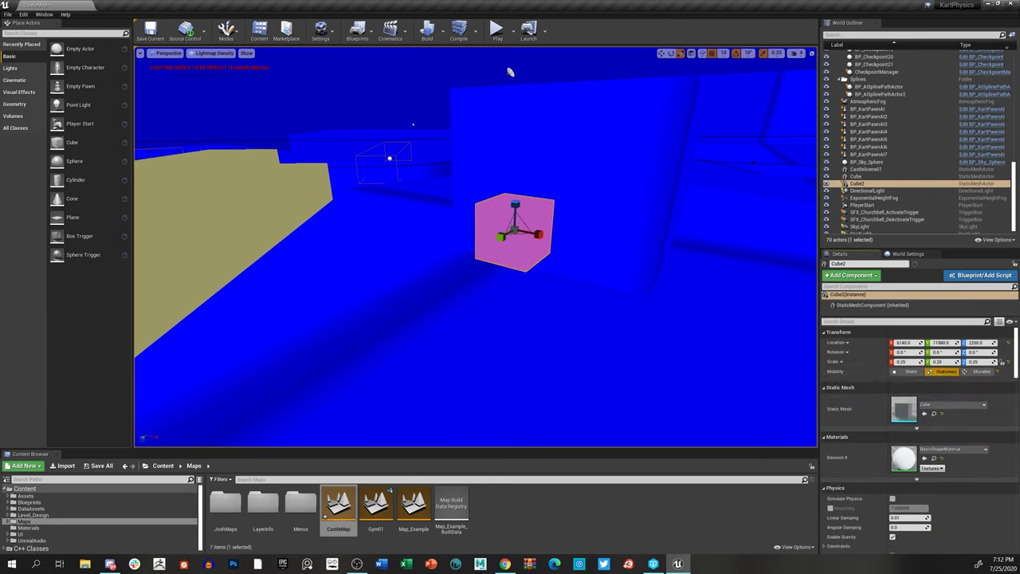
- Switch to Chrome, search for "actor mobility UE4" in a new tab, and open the Actor Mobility page of the Unreal Engine documentation
{"action": "key", "text": "alt+Tab"}
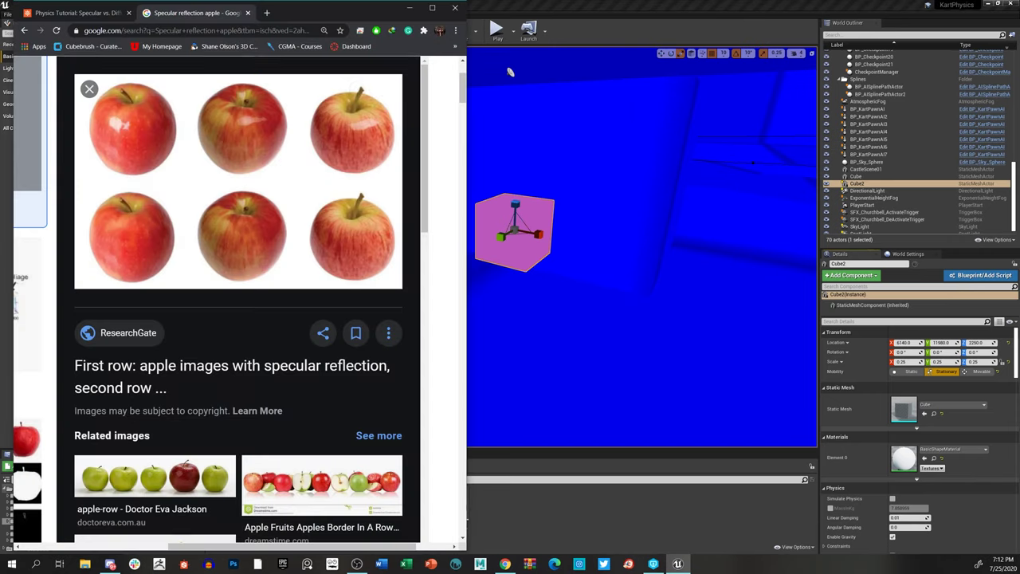
{"action": "left_click", "coordinate": [267, 13]}
{"action": "left_click", "coordinate": [235, 214]}
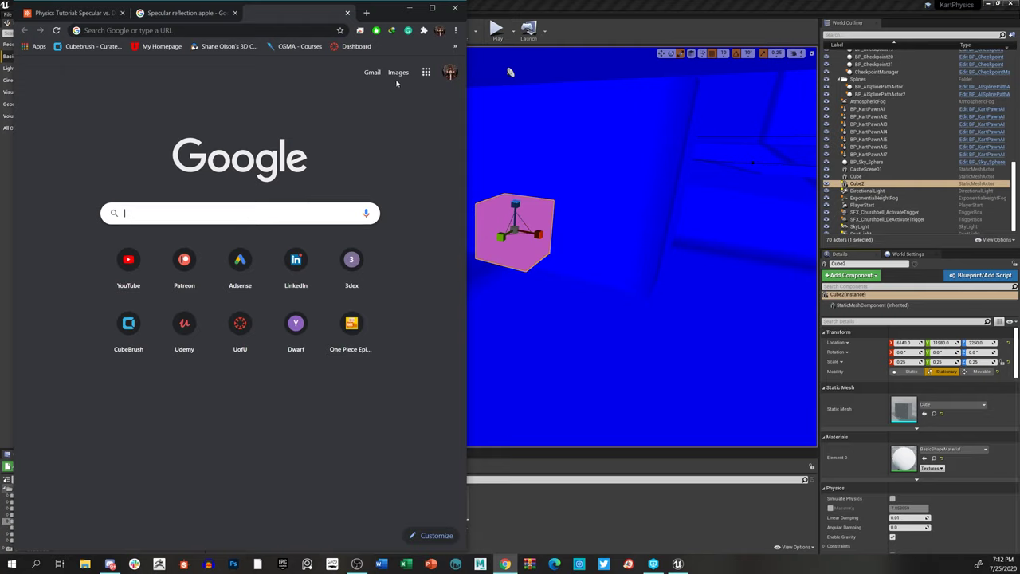
{"action": "type", "text": "actor"}
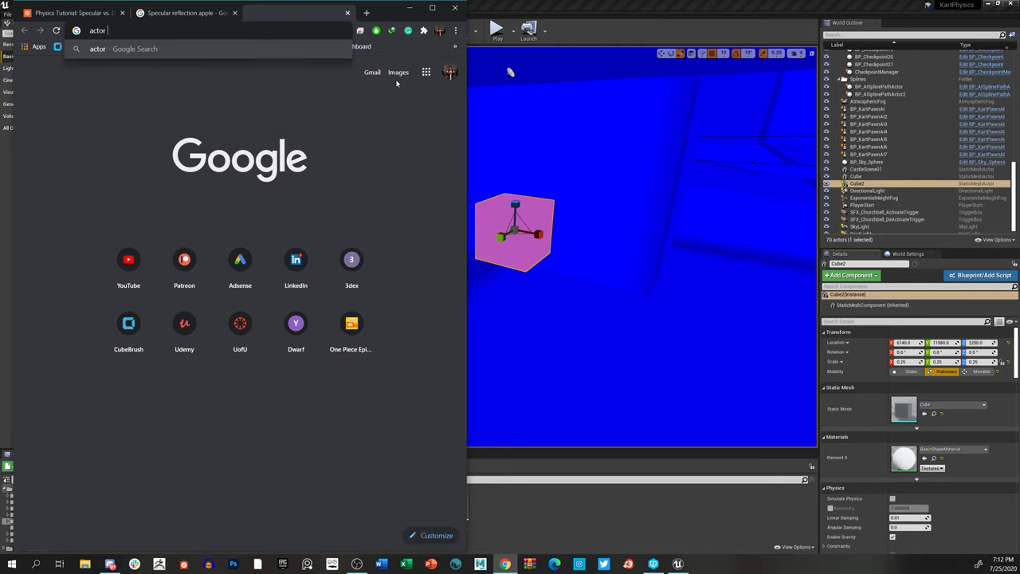
{"action": "type", "text": " mobility U"}
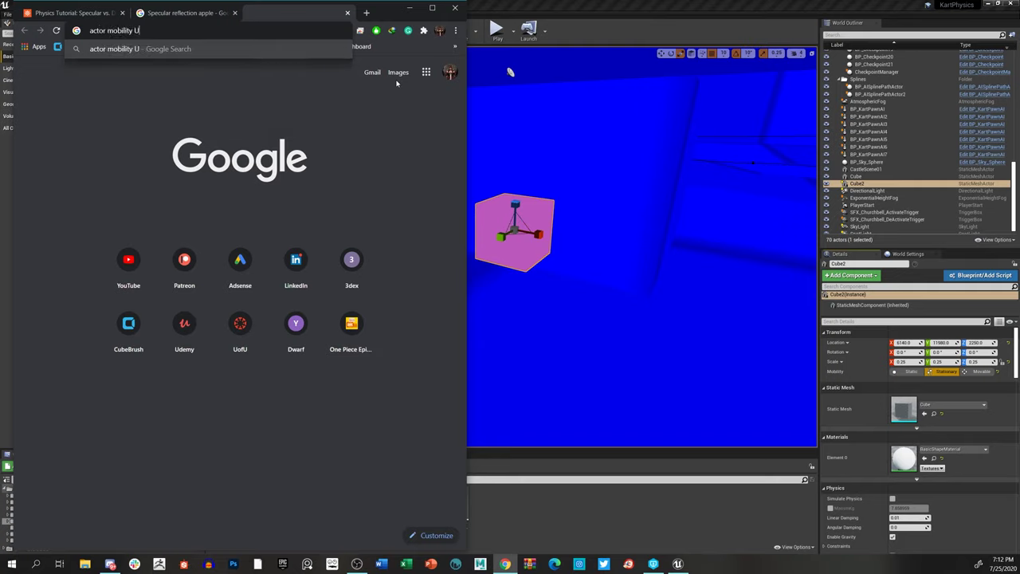
{"action": "type", "text": "E4"}
{"action": "key", "text": "Return"}
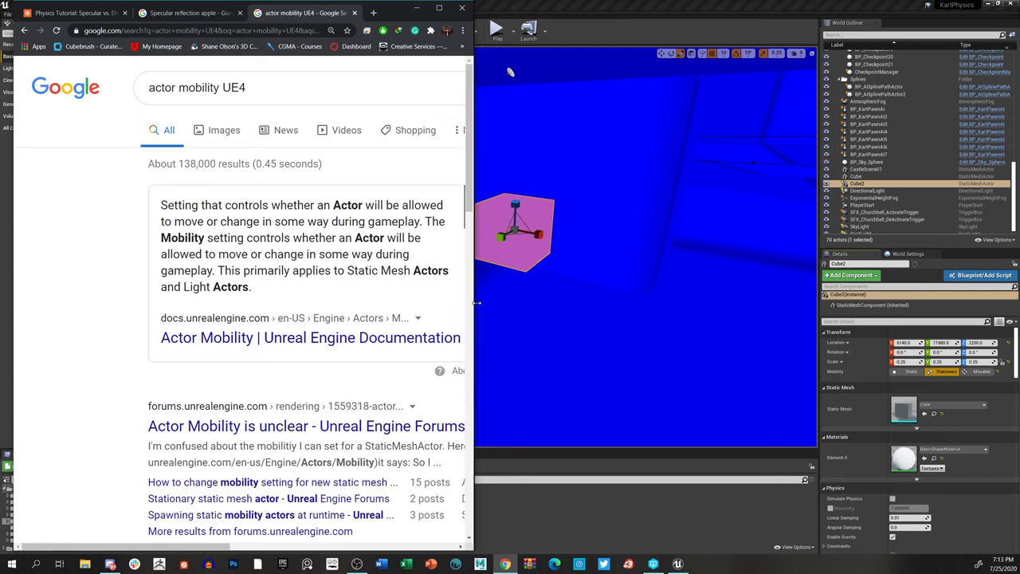
{"action": "left_click", "coordinate": [388, 338]}
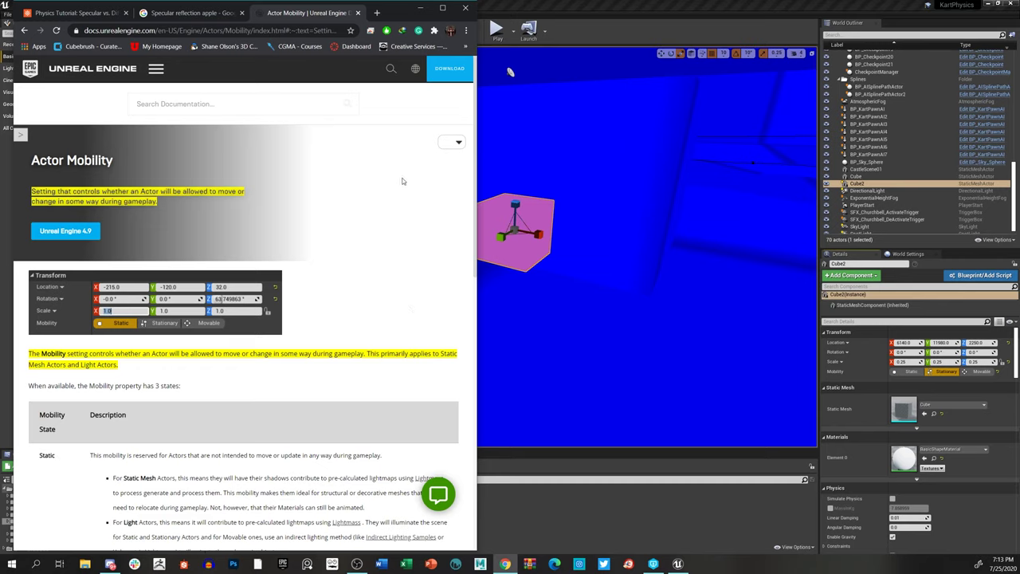
{"action": "scroll", "coordinate": [366, 203], "scroll_direction": "down", "scroll_amount": 2}
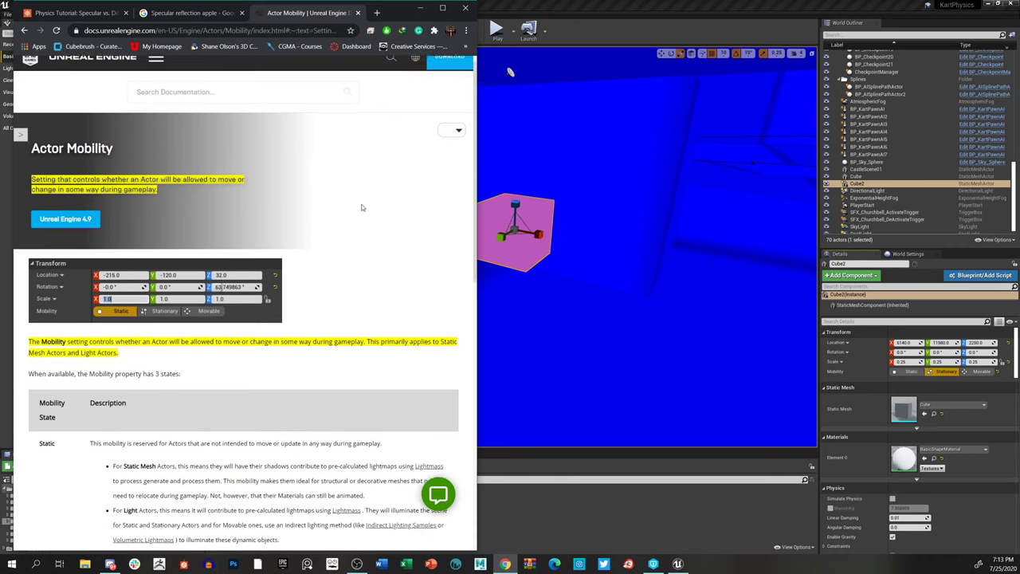
- Read the Static and Stationary mobility descriptions on the Actor Mobility documentation page
{"action": "scroll", "coordinate": [474, 143], "scroll_direction": "down", "scroll_amount": 1}
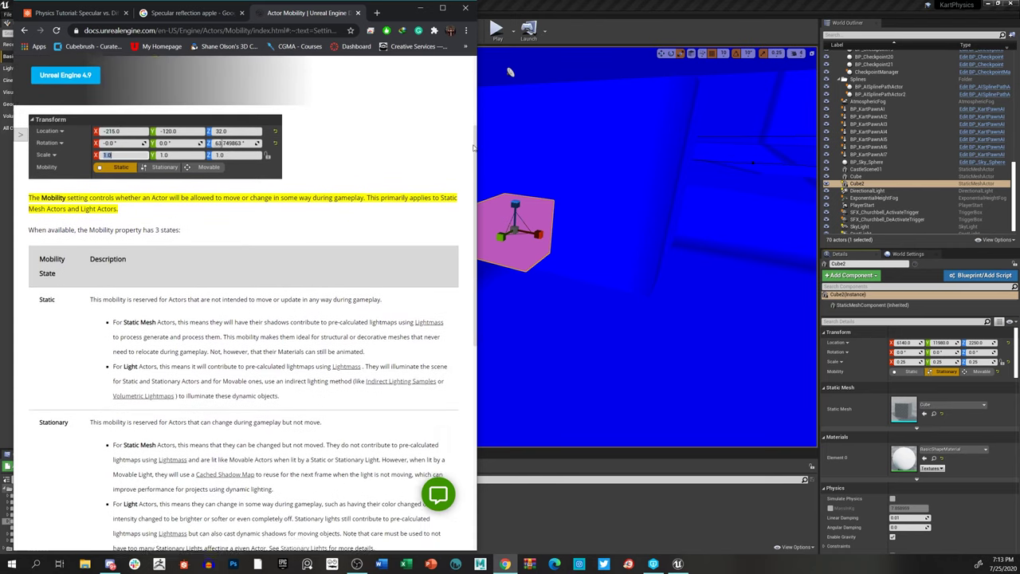
{"action": "left_click_drag", "start_coordinate": [475, 149], "coordinate": [472, 239]}
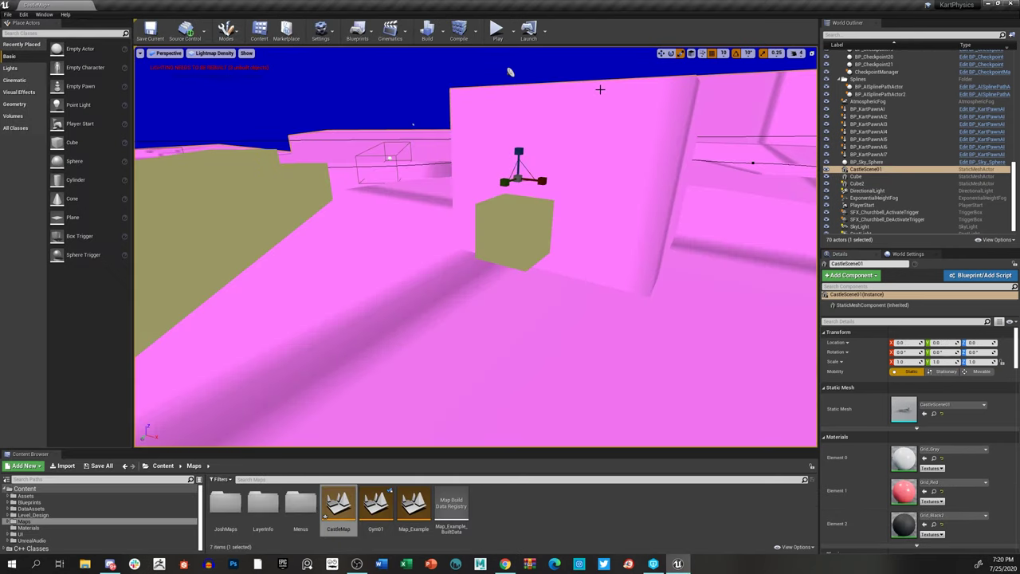
- Select the stationary cube in the castle level, focus on it, and compare its lightmap density display selected and unselected
{"action": "left_click", "coordinate": [536, 227]}
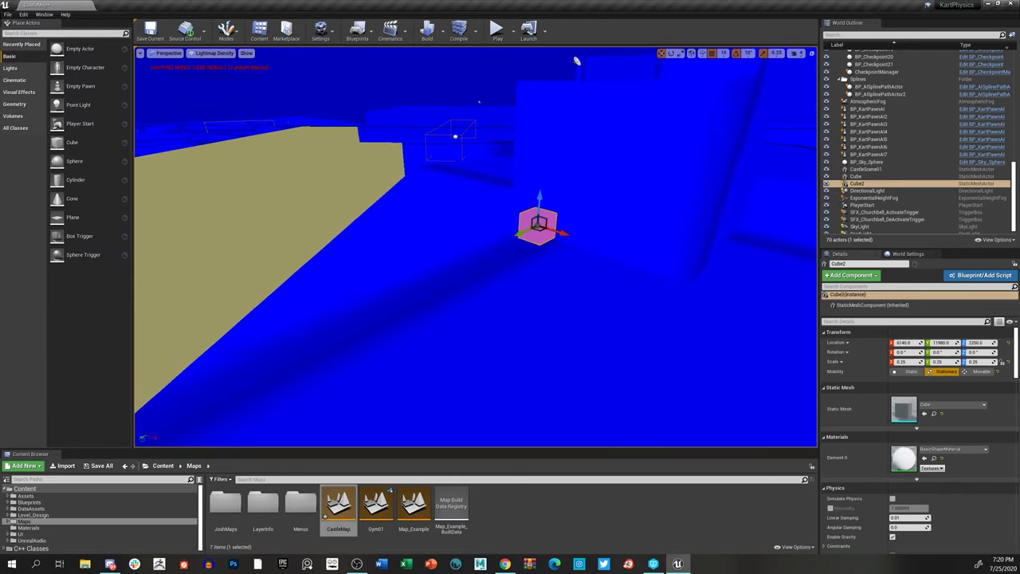
{"action": "key", "text": "f"}
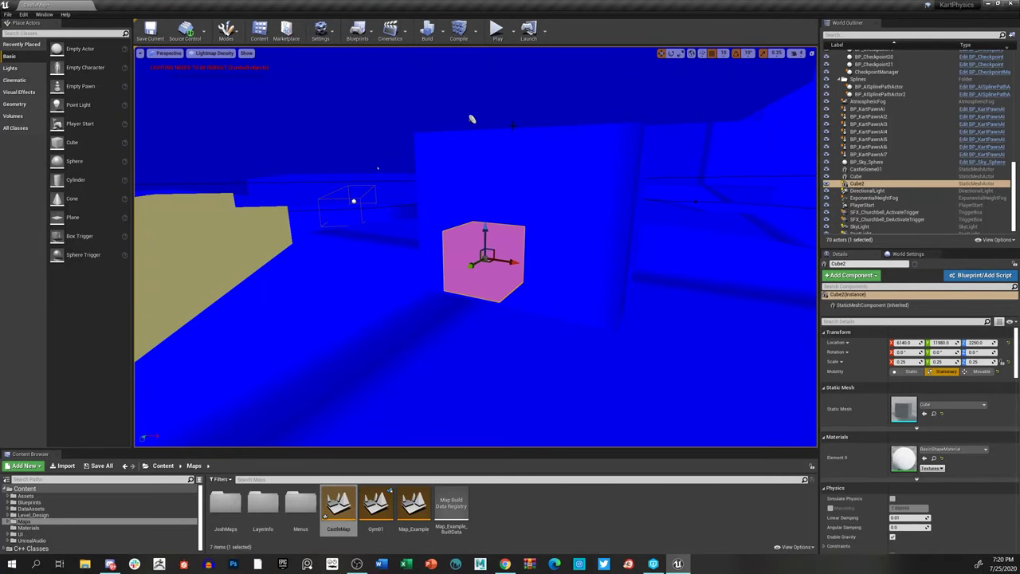
{"action": "right_click_drag", "start_coordinate": [472, 119], "coordinate": [472, 118]}
{"action": "right_click_drag", "start_coordinate": [183, 255], "coordinate": [183, 255]}
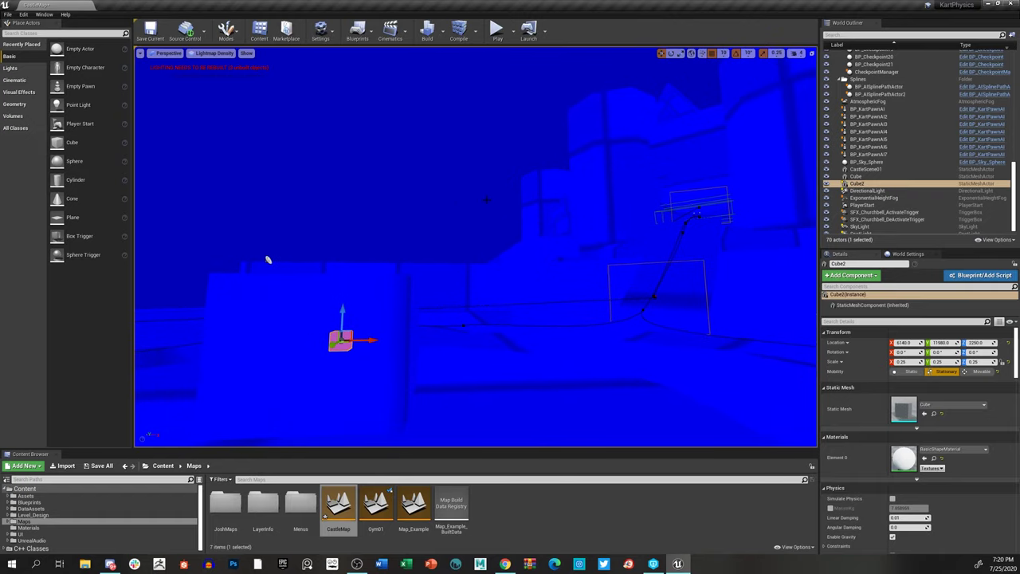
{"action": "scroll", "coordinate": [396, 263], "scroll_direction": "down", "scroll_amount": 3}
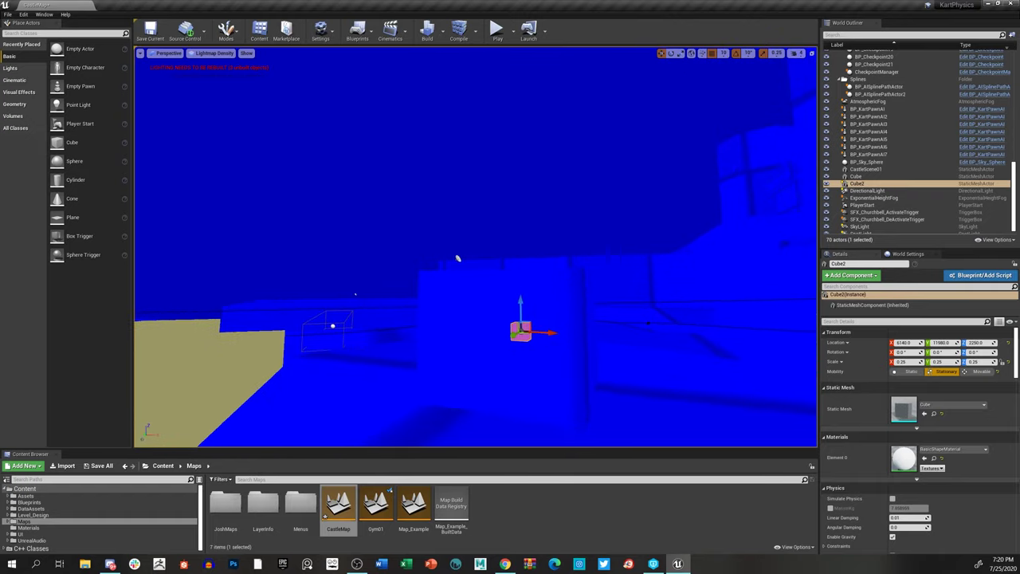
{"action": "left_click", "coordinate": [428, 240]}
{"action": "key", "text": "ctrl+z"}
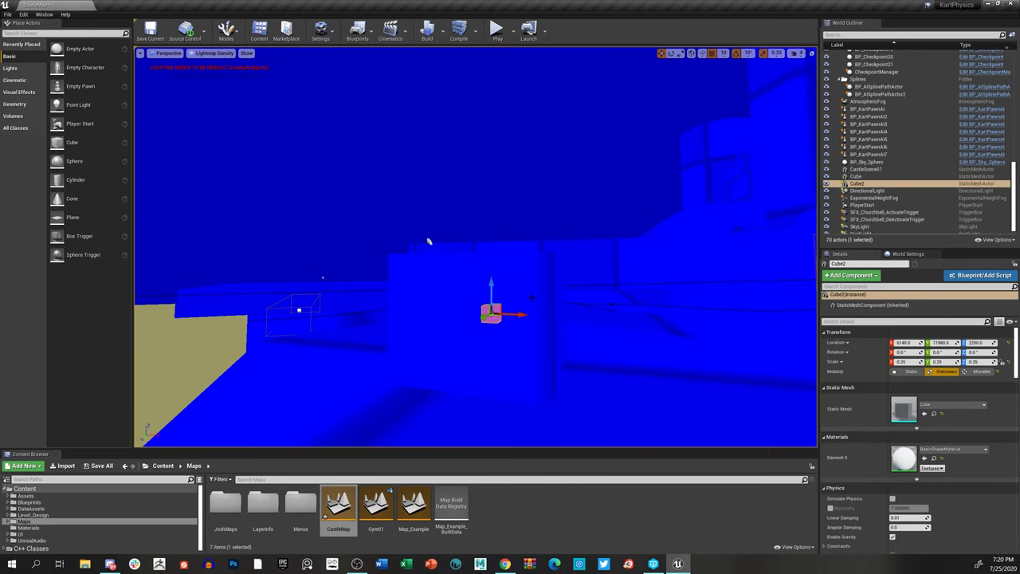
{"action": "key", "text": "ctrl+z"}
{"action": "scroll", "coordinate": [427, 240], "scroll_direction": "up", "scroll_amount": 5}
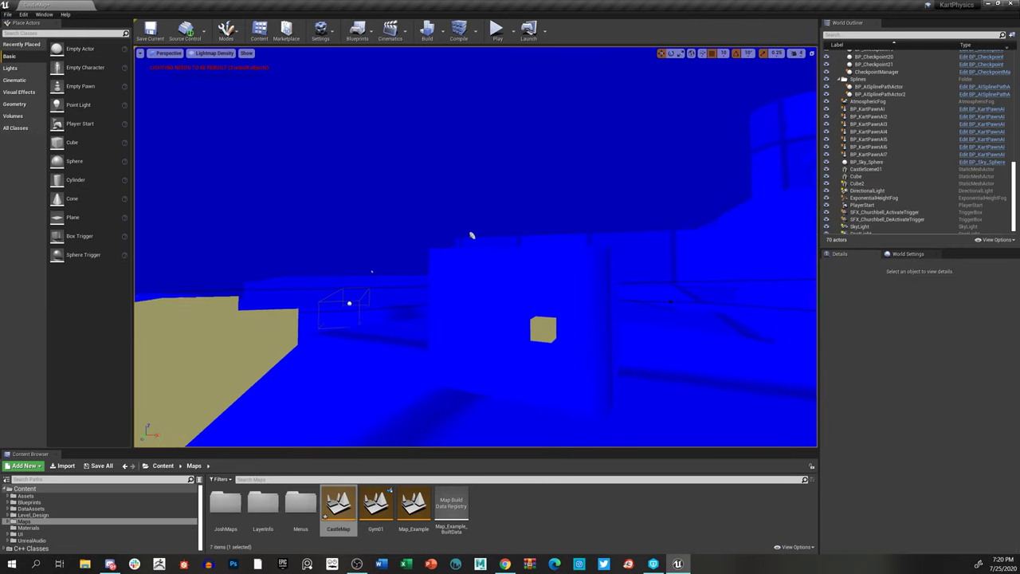
{"action": "scroll", "coordinate": [383, 156], "scroll_direction": "up", "scroll_amount": 3}
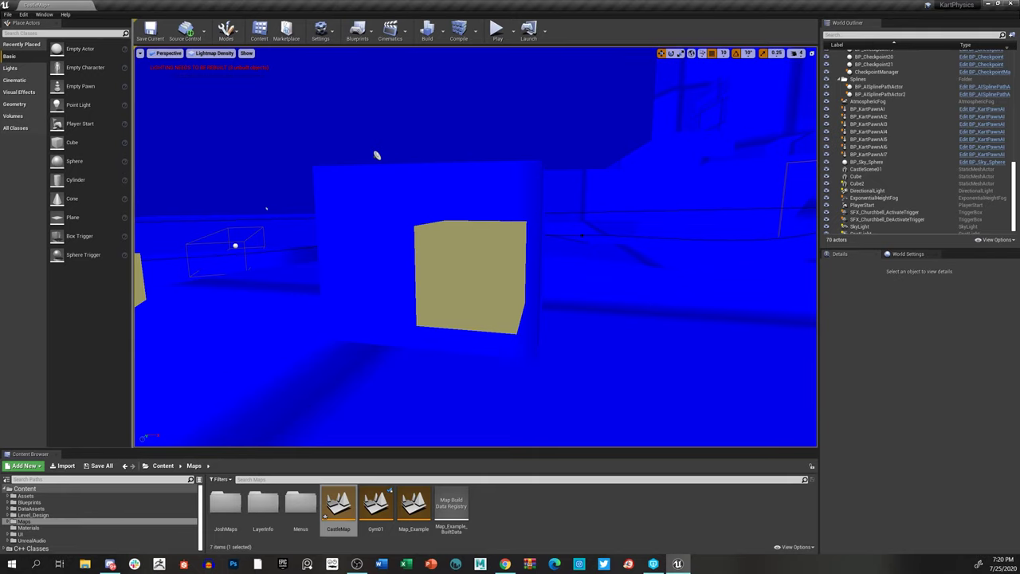
- Set the cube's Mobility to Static and clear the selection to show its lightmap density
{"action": "right_click_drag", "start_coordinate": [377, 155], "coordinate": [551, 159]}
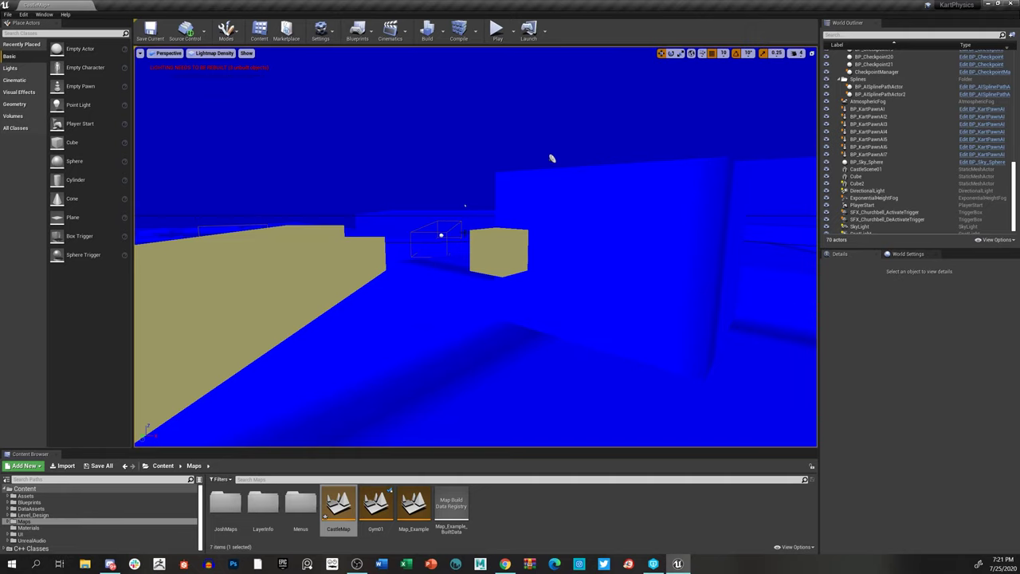
{"action": "right_click_drag", "start_coordinate": [552, 158], "coordinate": [554, 239]}
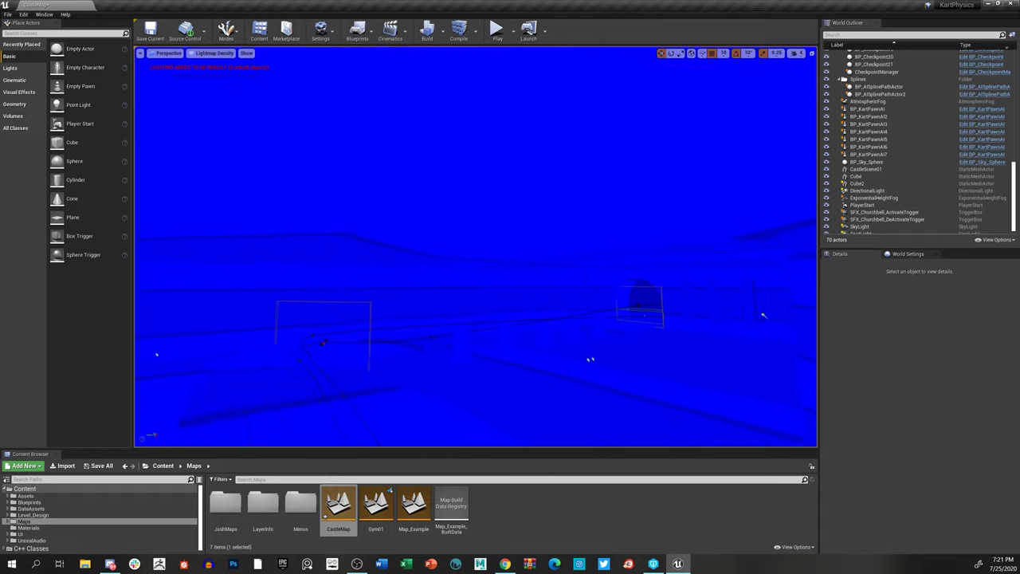
{"action": "right_click_drag", "start_coordinate": [763, 316], "coordinate": [551, 185]}
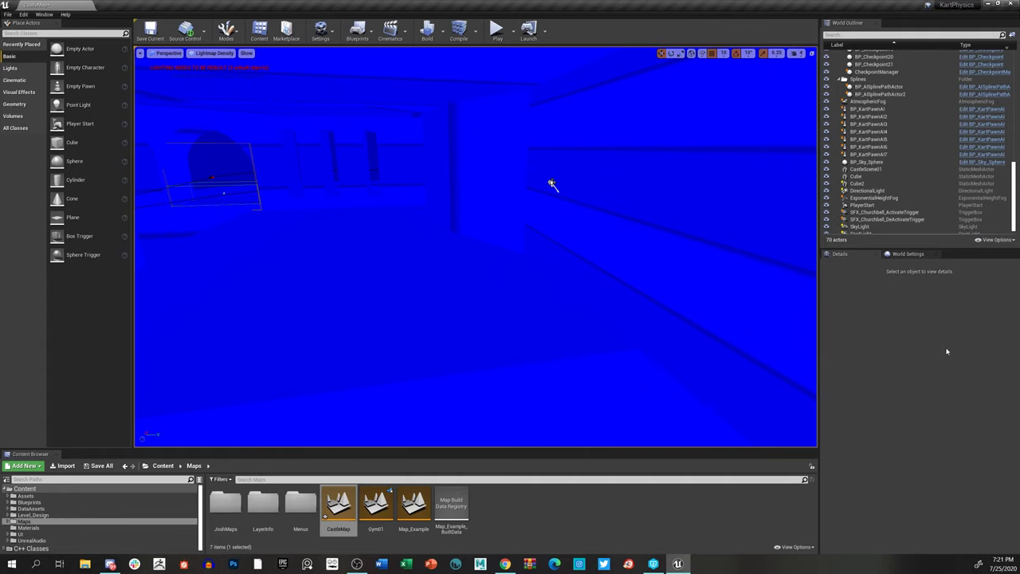
{"action": "right_click_drag", "start_coordinate": [552, 184], "coordinate": [474, 279]}
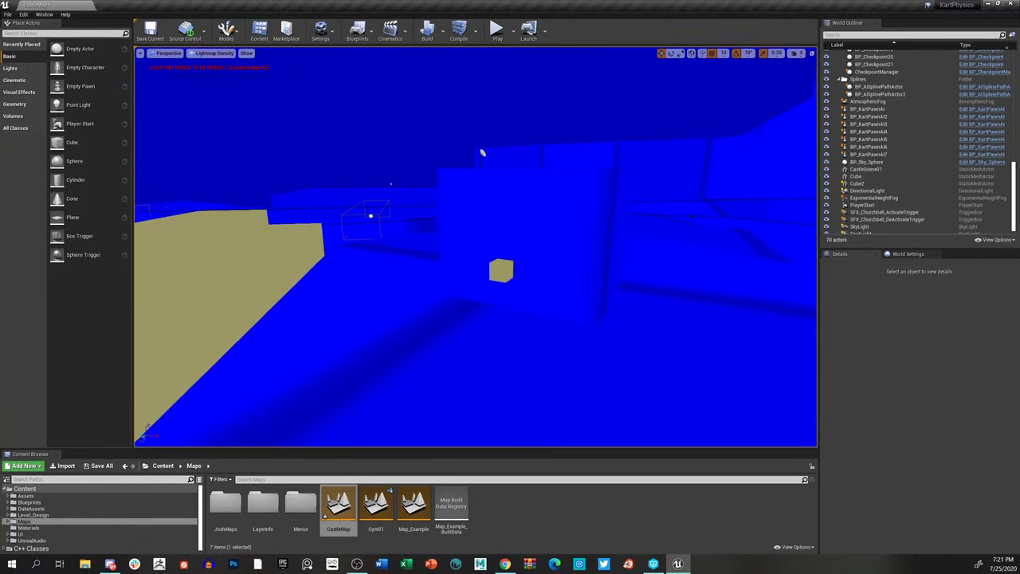
{"action": "right_click_drag", "start_coordinate": [481, 152], "coordinate": [519, 100]}
{"action": "left_click", "coordinate": [353, 239]}
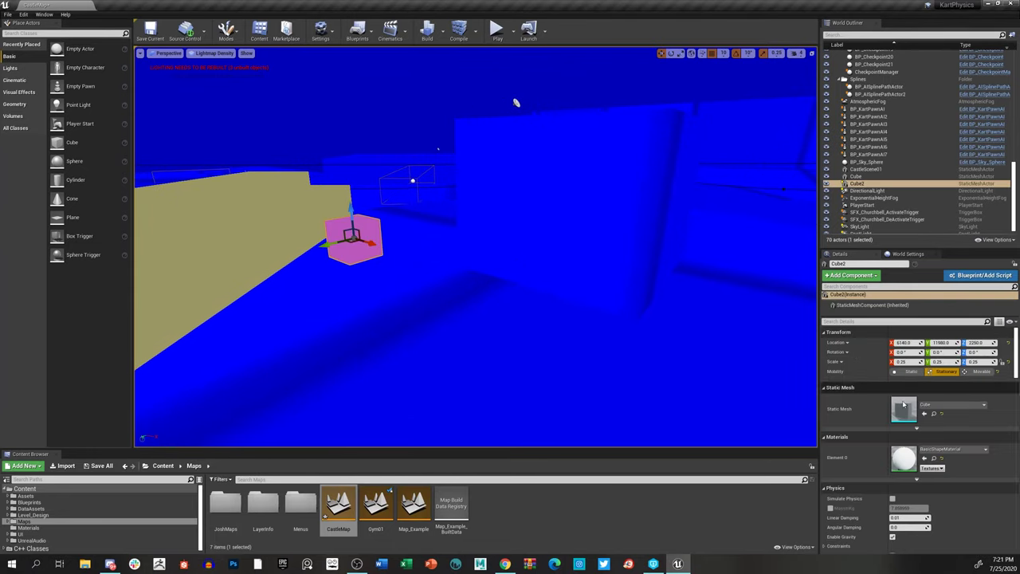
{"action": "left_click", "coordinate": [909, 371]}
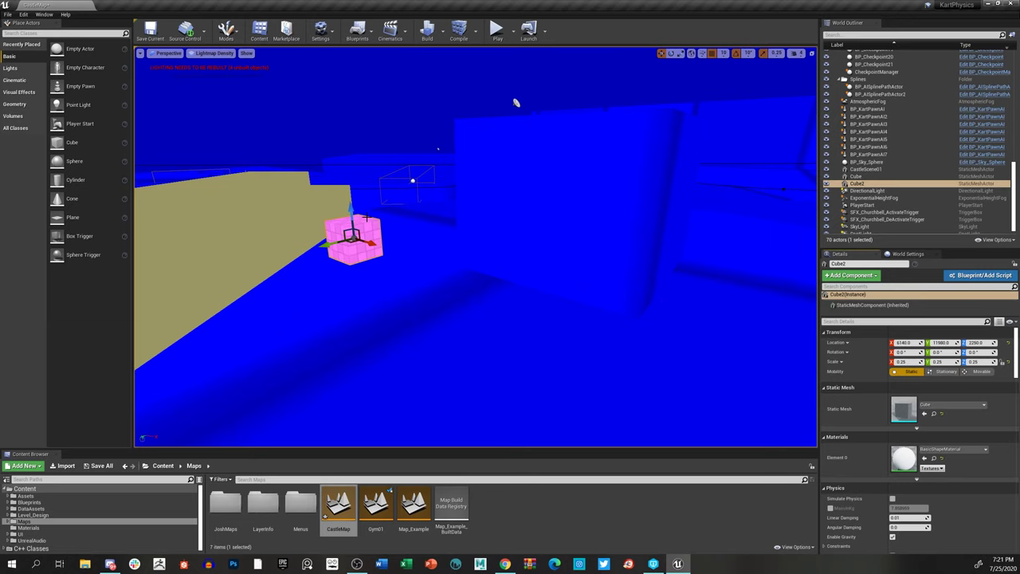
{"action": "key", "text": "Escape"}
- Examine the lightmap density of the static cube against the surrounding castle level from overhead and nearby viewpoints
{"action": "right_click_drag", "start_coordinate": [516, 103], "coordinate": [526, 223]}
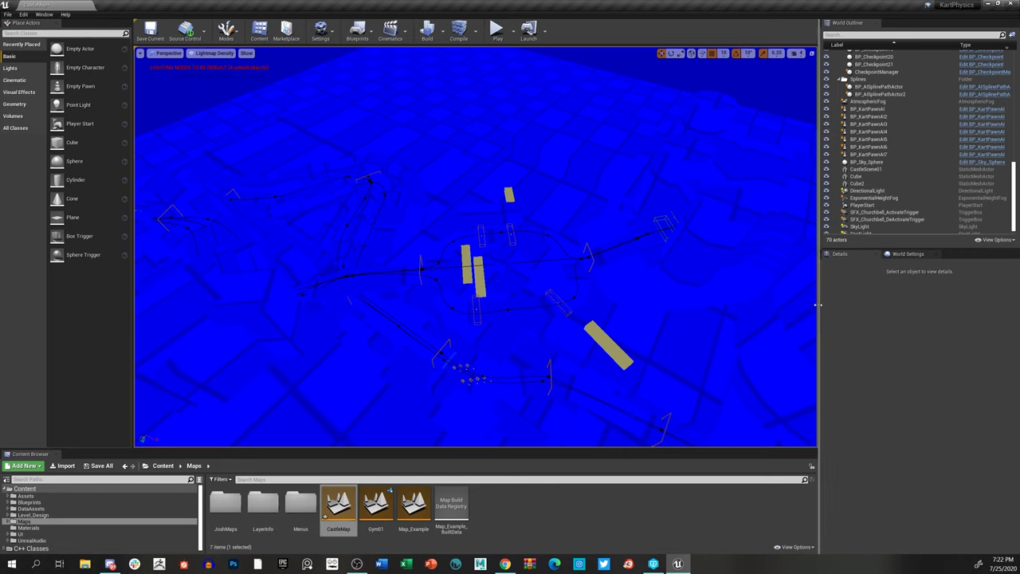
{"action": "right_click_drag", "start_coordinate": [478, 247], "coordinate": [529, 285]}
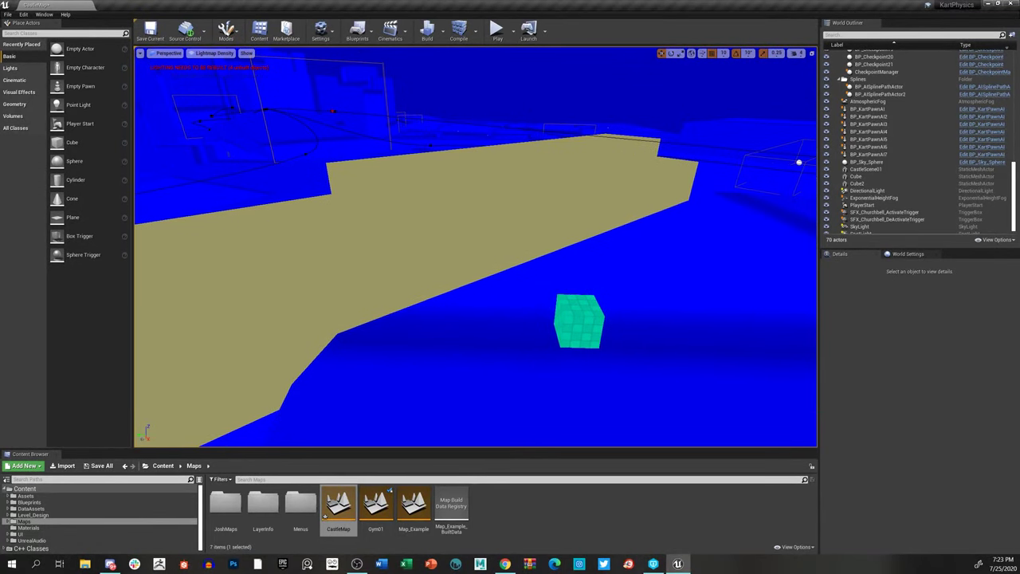
{"action": "right_click_drag", "start_coordinate": [462, 360], "coordinate": [462, 360]}
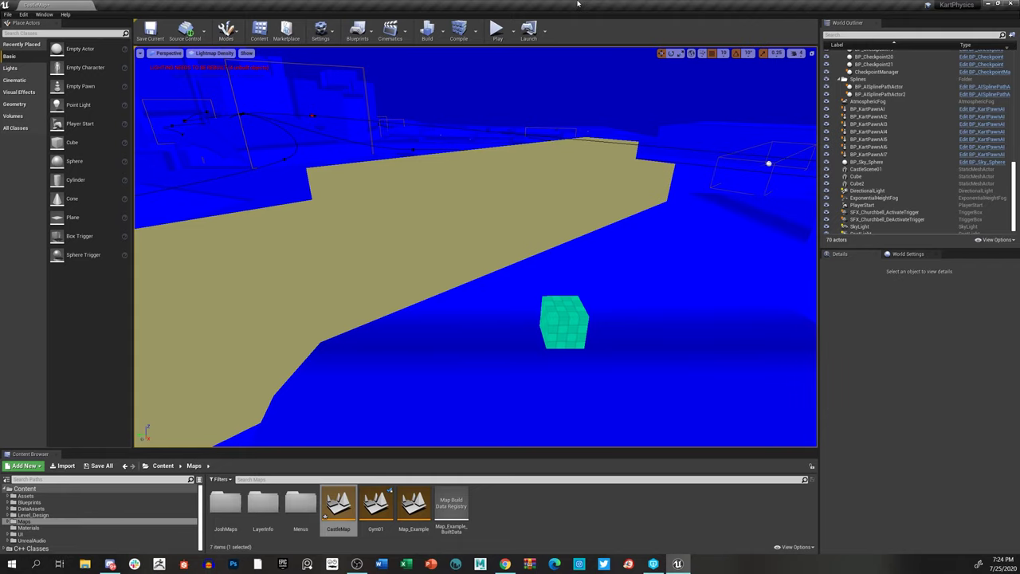
{"action": "right_click_drag", "start_coordinate": [647, 196], "coordinate": [441, 280]}
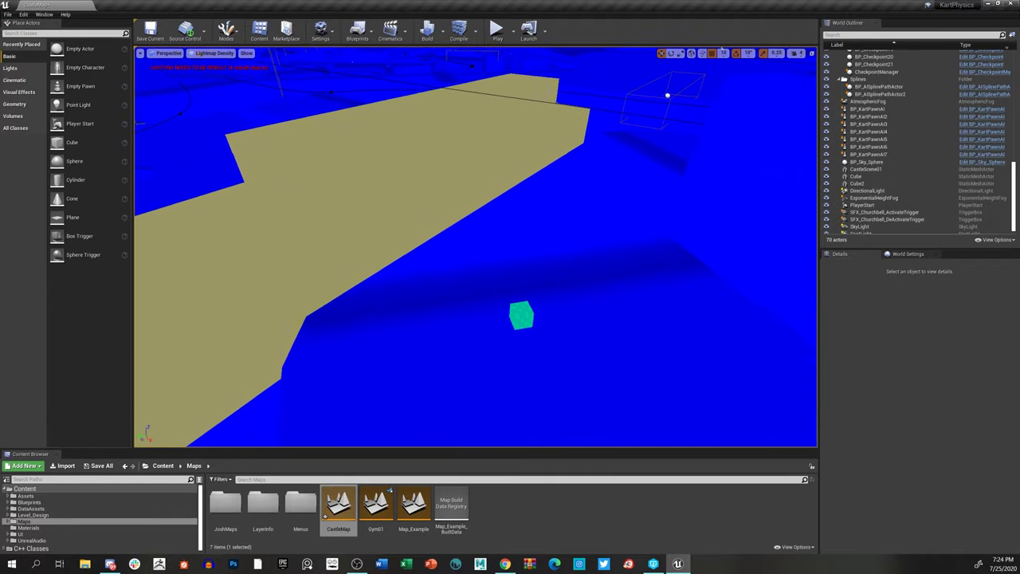
{"action": "right_click_drag", "start_coordinate": [617, 174], "coordinate": [617, 174]}
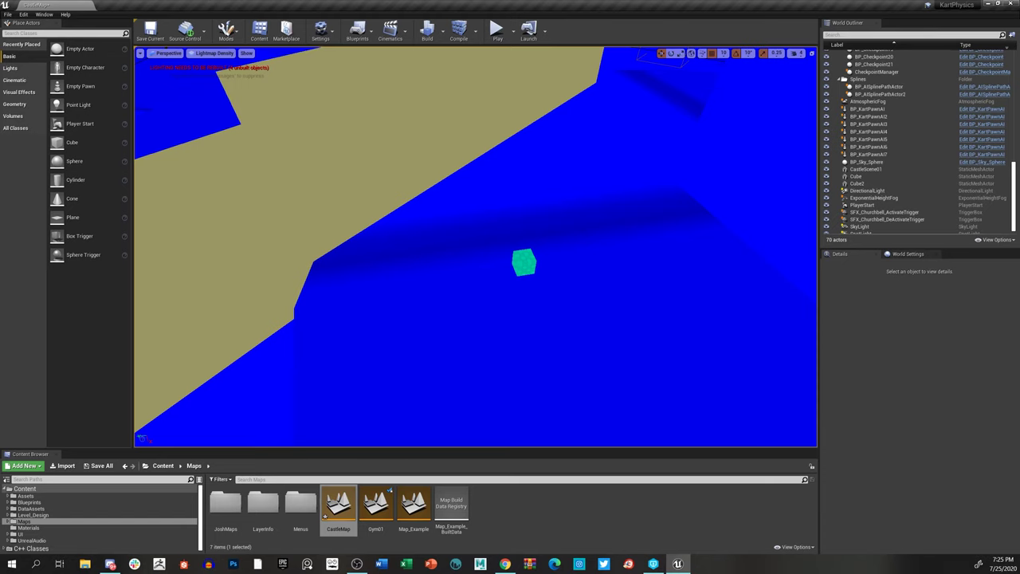
{"action": "right_click_drag", "start_coordinate": [542, 103], "coordinate": [745, 113]}
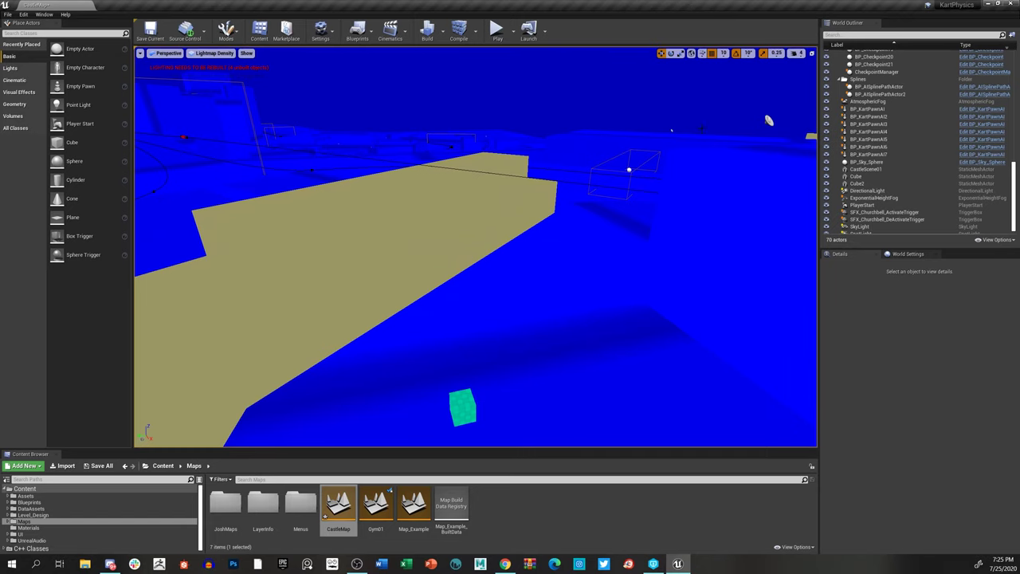
{"action": "right_click_drag", "start_coordinate": [638, 119], "coordinate": [135, 252]}
{"action": "scroll", "coordinate": [135, 252], "scroll_direction": "up", "scroll_amount": 5}
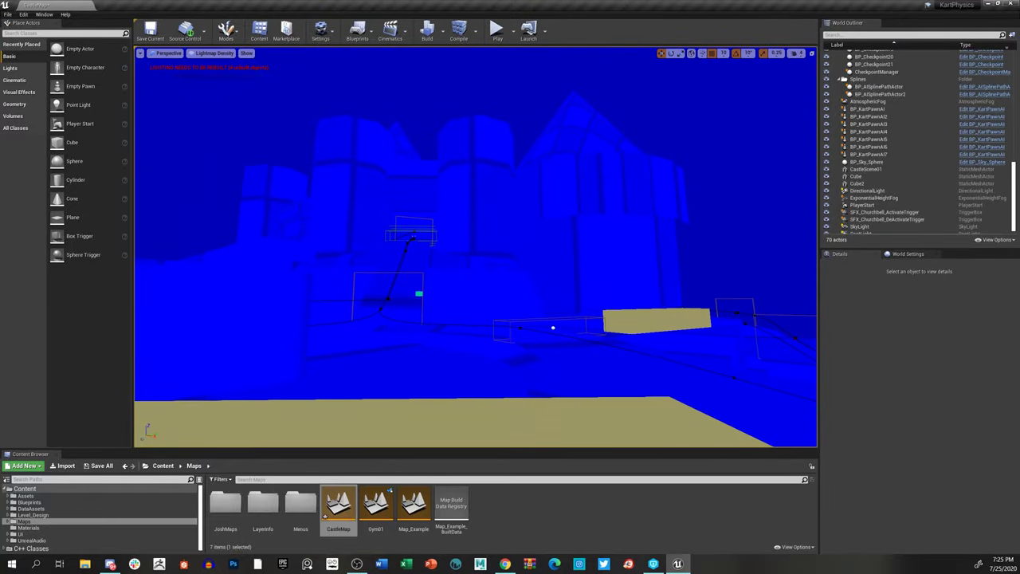
- Compare the CastleScene01 mesh selected and unselected in the lightmap density view
{"action": "middle_click_drag", "start_coordinate": [168, 266], "coordinate": [153, 295]}
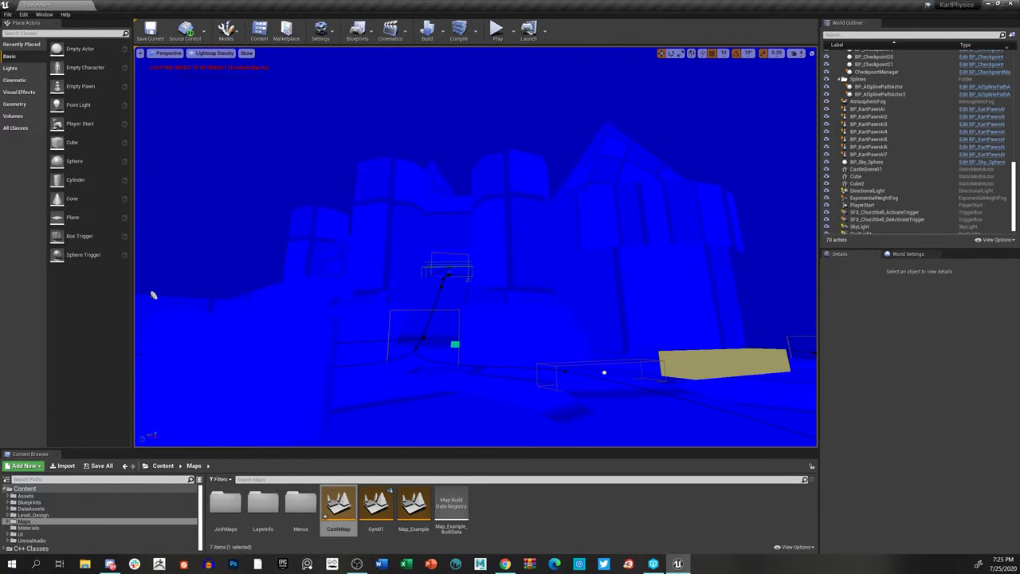
{"action": "left_click", "coordinate": [621, 84]}
{"action": "left_click", "coordinate": [607, 182]}
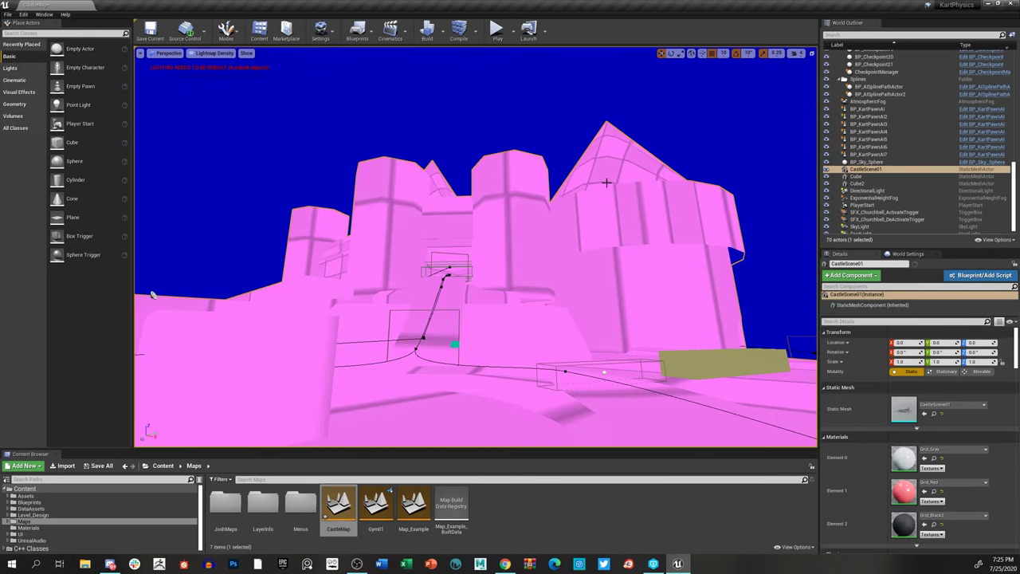
{"action": "key", "text": "Escape"}
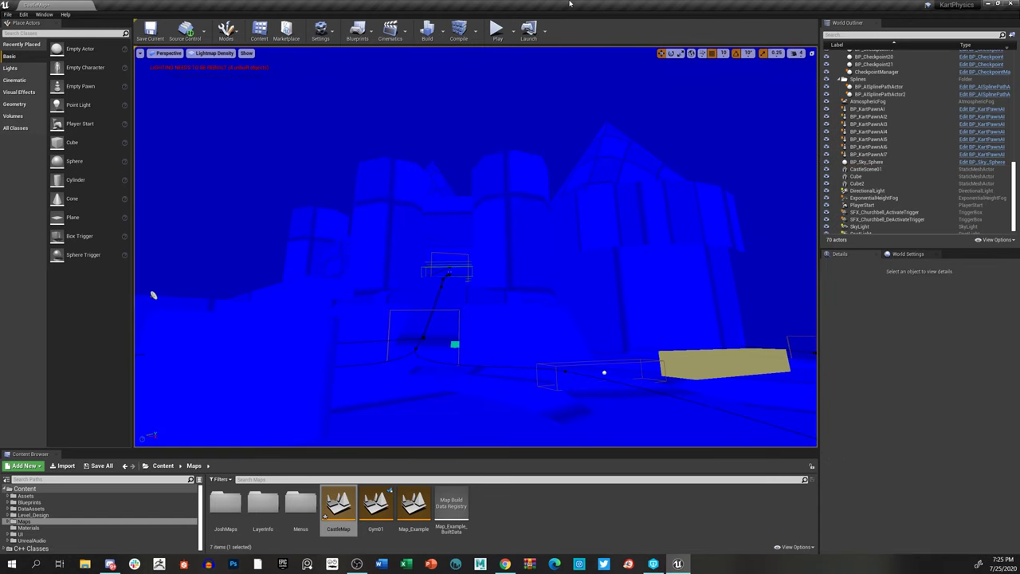
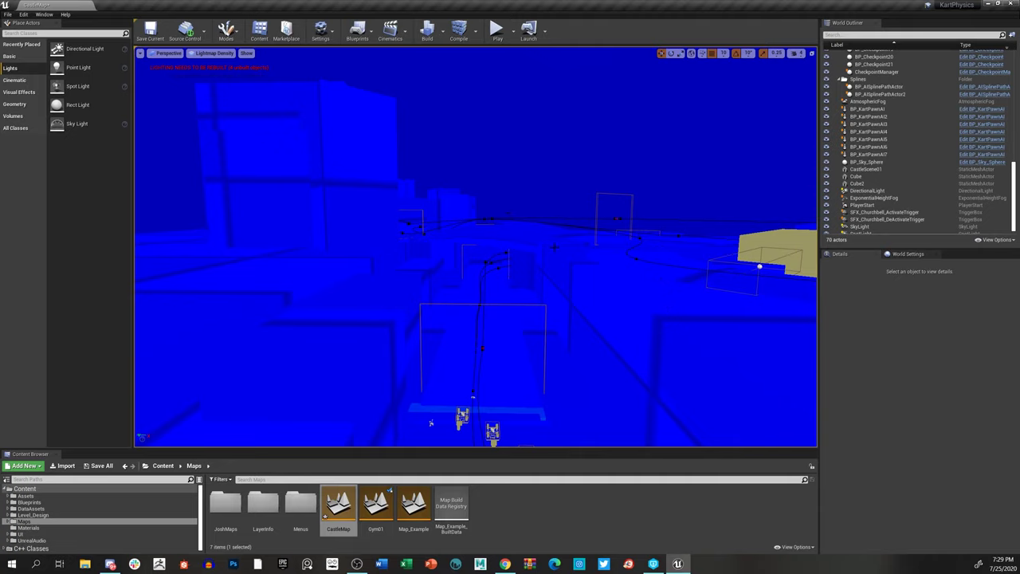
- Survey the castle, surrounding buildings and track across the level in the lightmap density view
{"action": "mouse_move", "coordinate": [431, 422]}
{"action": "right_mouse_down"}
{"action": "mouse_move", "coordinate": [419, 324]}
{"action": "mouse_move", "coordinate": [419, 351]}
{"action": "mouse_move", "coordinate": [432, 297]}
{"action": "mouse_move", "coordinate": [393, 438]}
{"action": "right_mouse_up"}
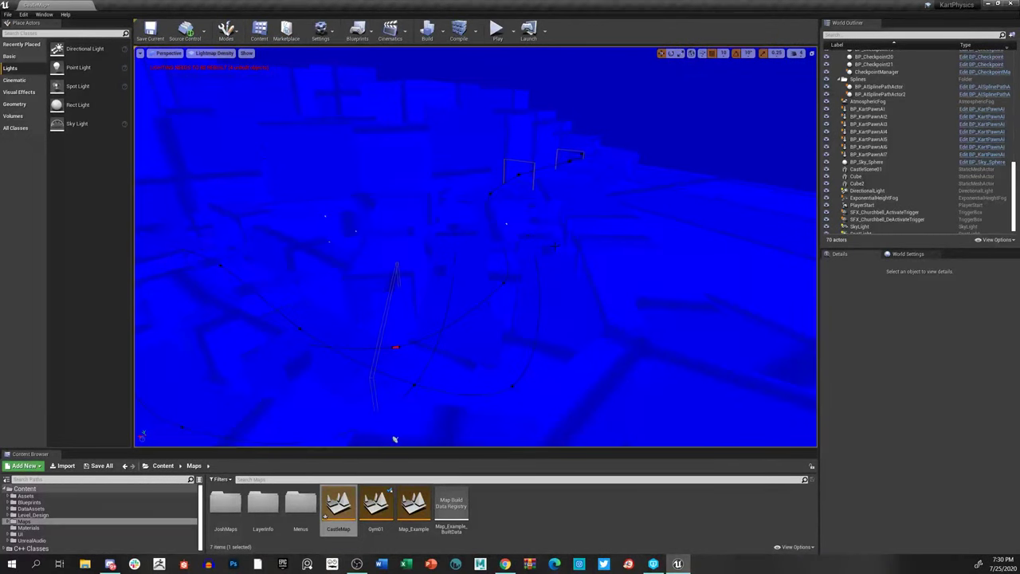
{"action": "key", "text": "Left"}
{"action": "right_click_drag", "start_coordinate": [418, 430], "coordinate": [379, 315]}
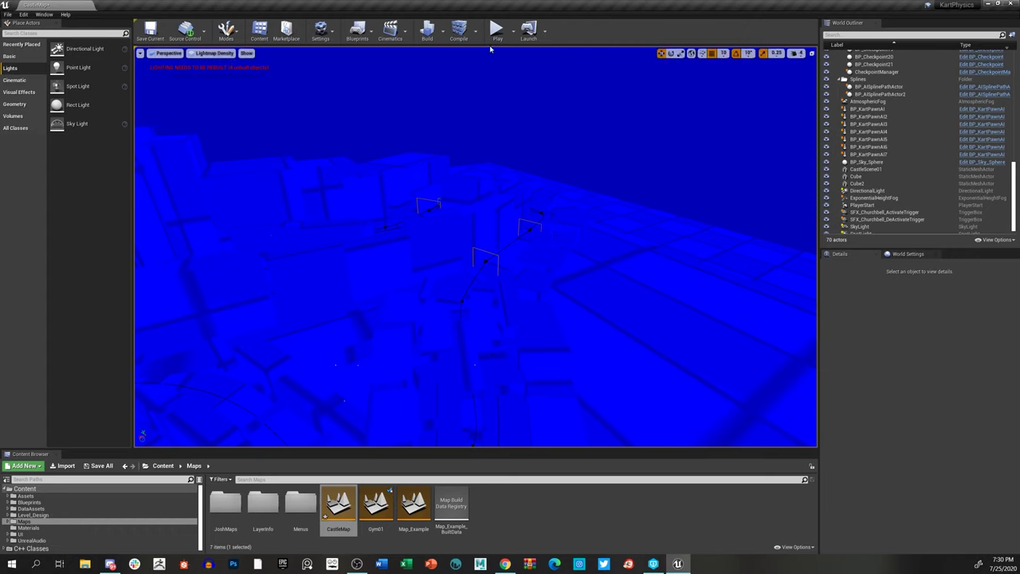
{"action": "key", "text": "Up"}
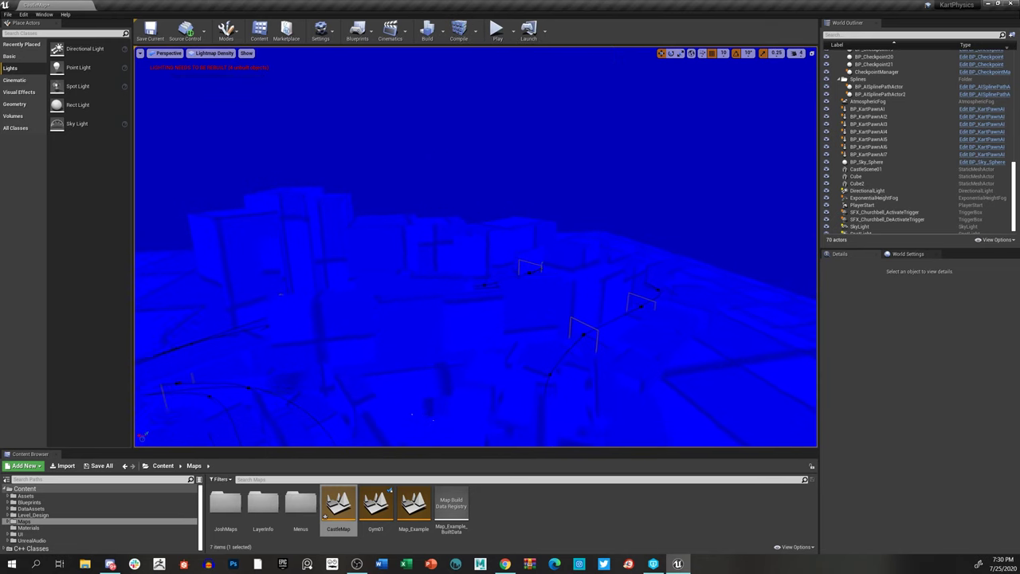
{"action": "key", "text": "Up"}
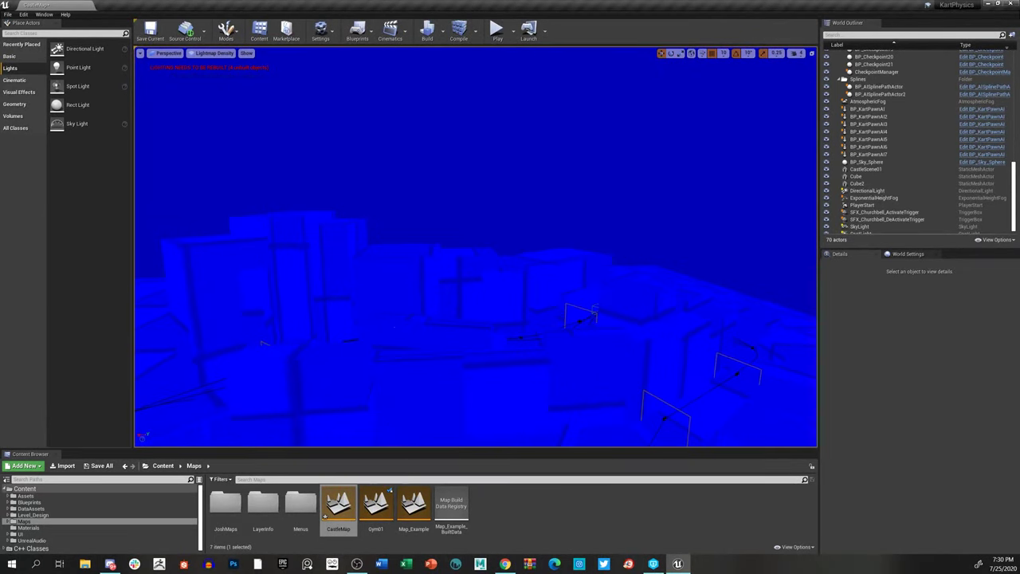
{"action": "key", "text": "Down"}
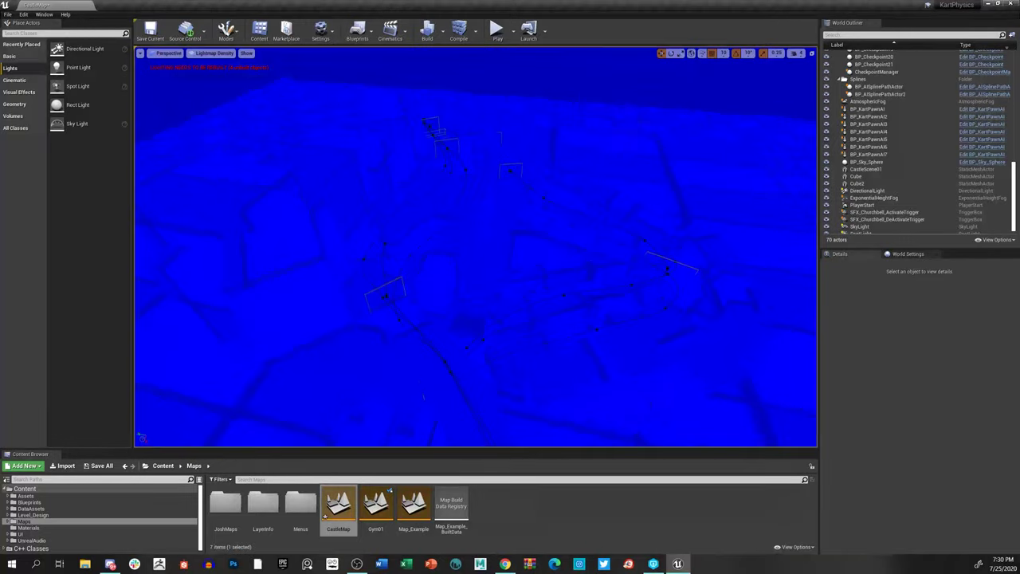
{"action": "key", "text": "Up"}
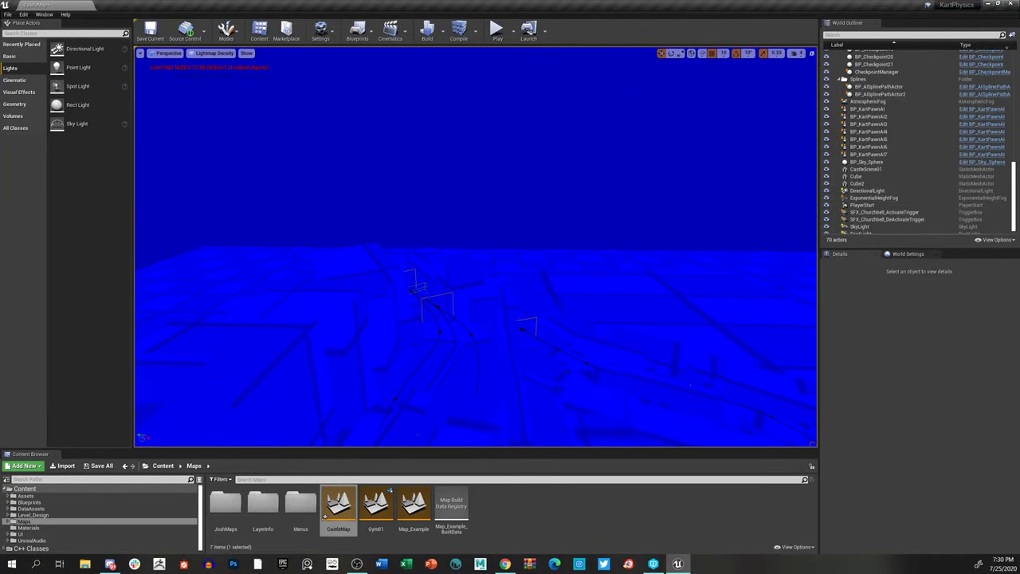
{"action": "key", "text": "Down"}
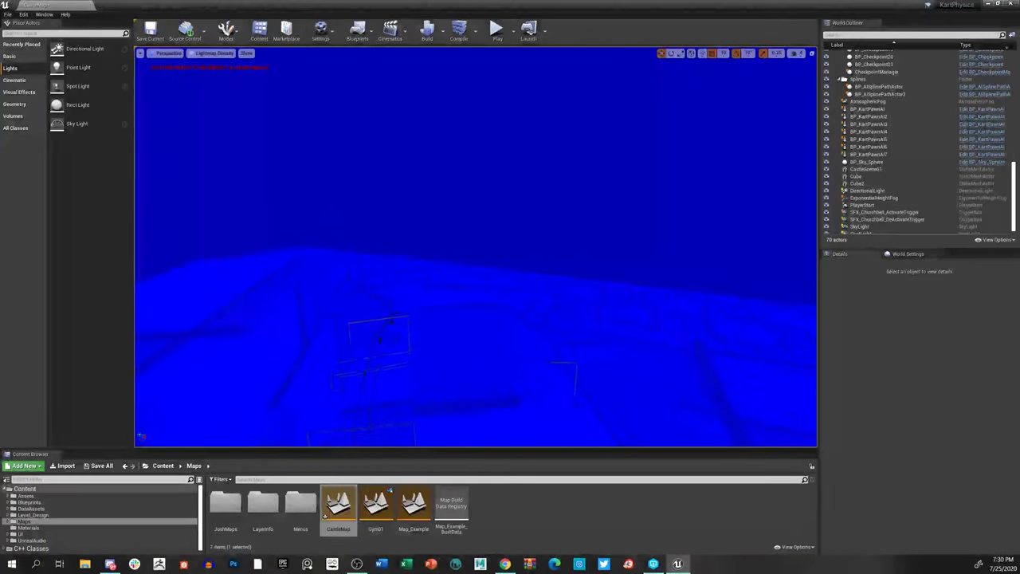
{"action": "key", "text": "Left"}
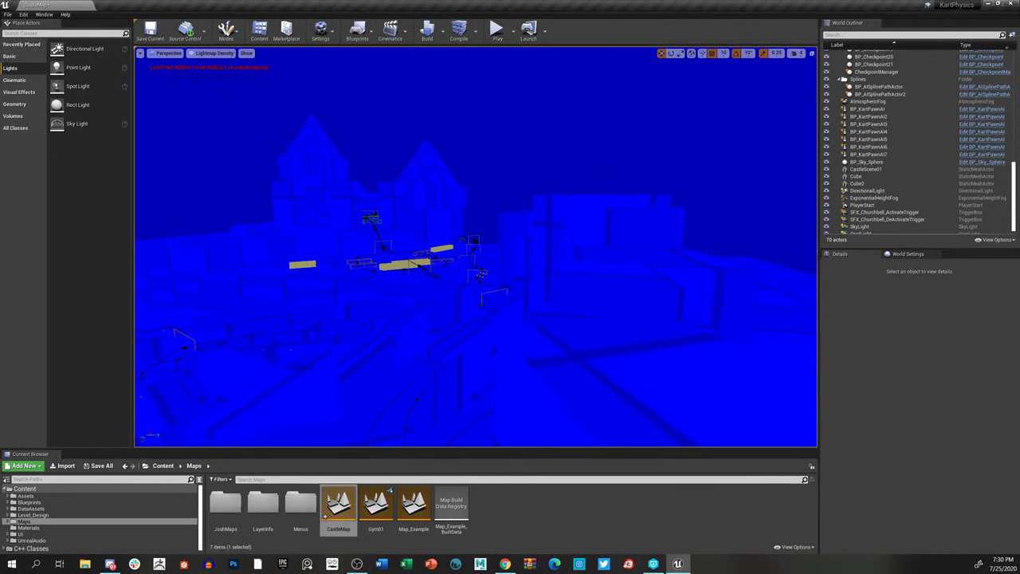
{"action": "key", "text": "Up"}
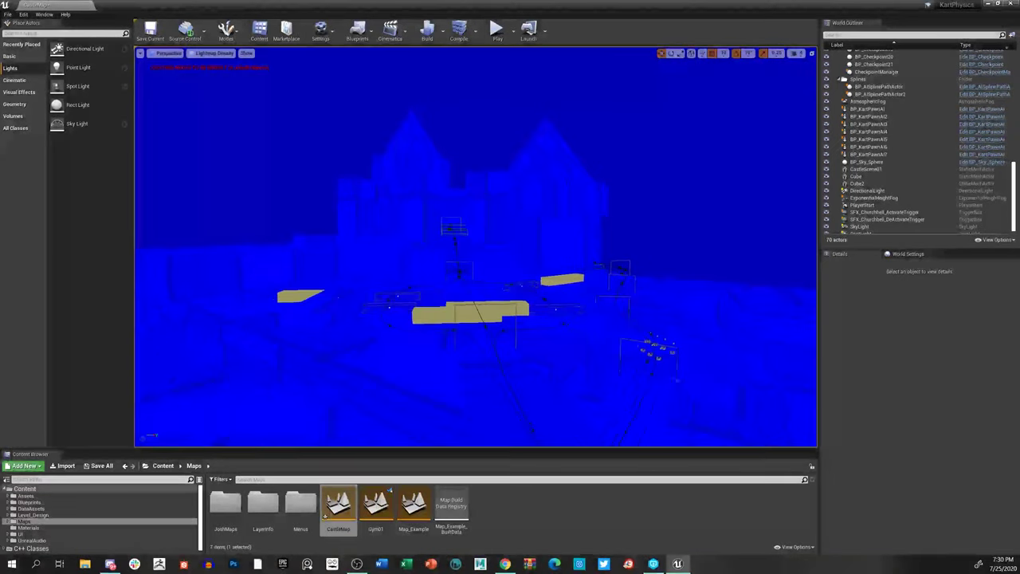
- Examine the castle's front entrance, towers and checkpoint track in the lightmap density view from close-up and overhead viewpoints
{"action": "key", "text": "Up"}
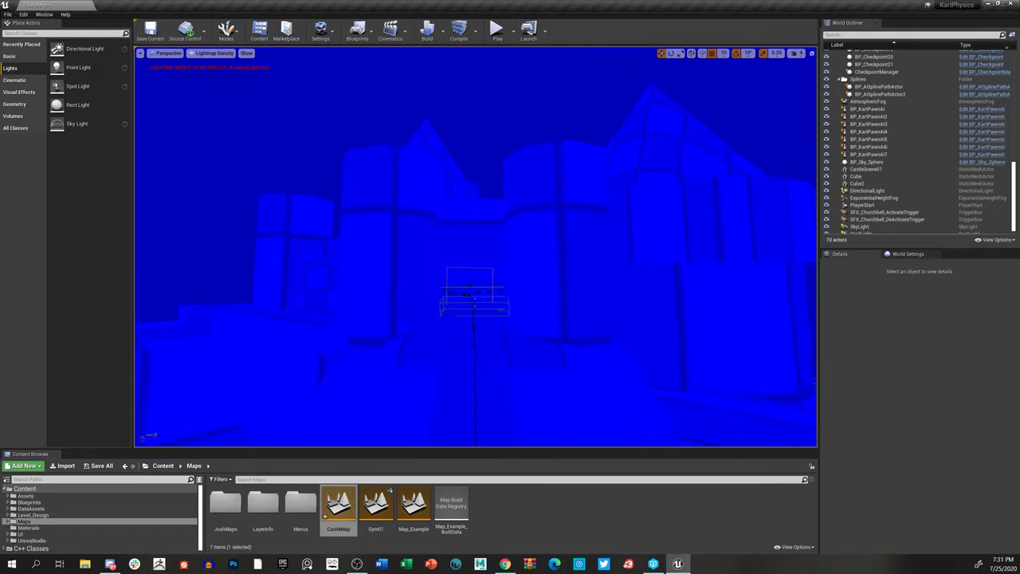
{"action": "key", "text": "Up"}
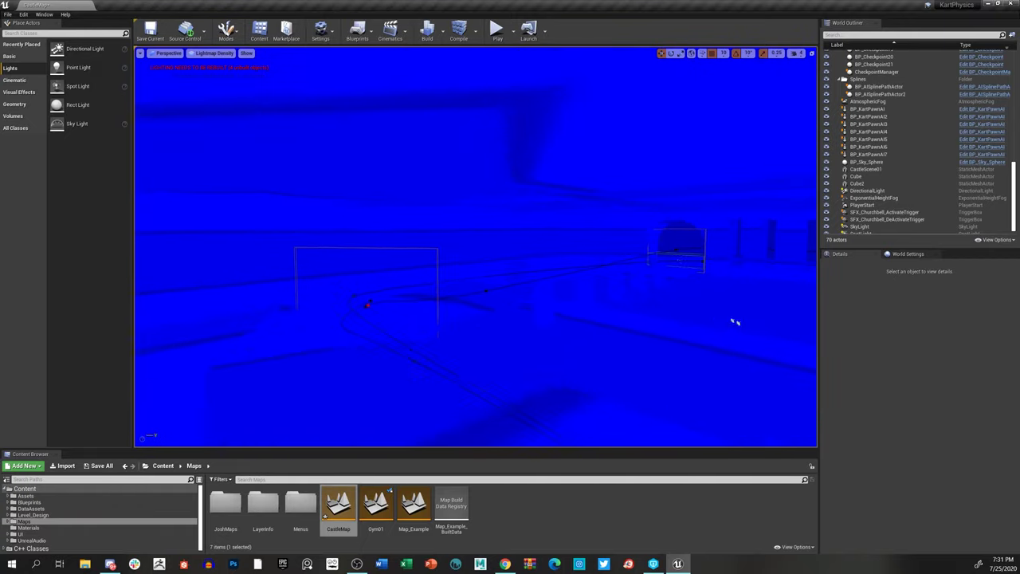
{"action": "key", "text": "Up"}
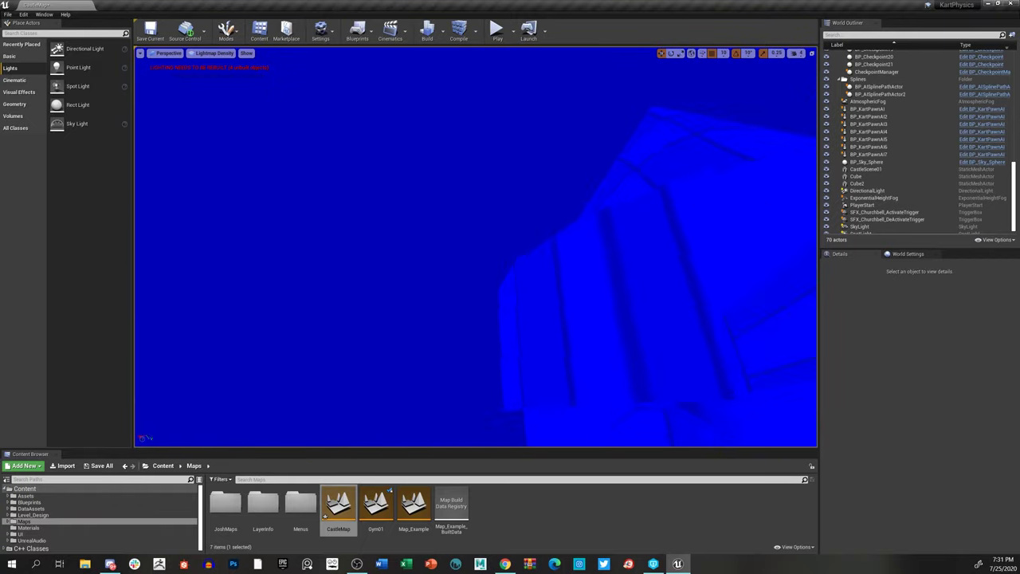
{"action": "key", "text": "Up"}
{"action": "key", "text": "Up"}
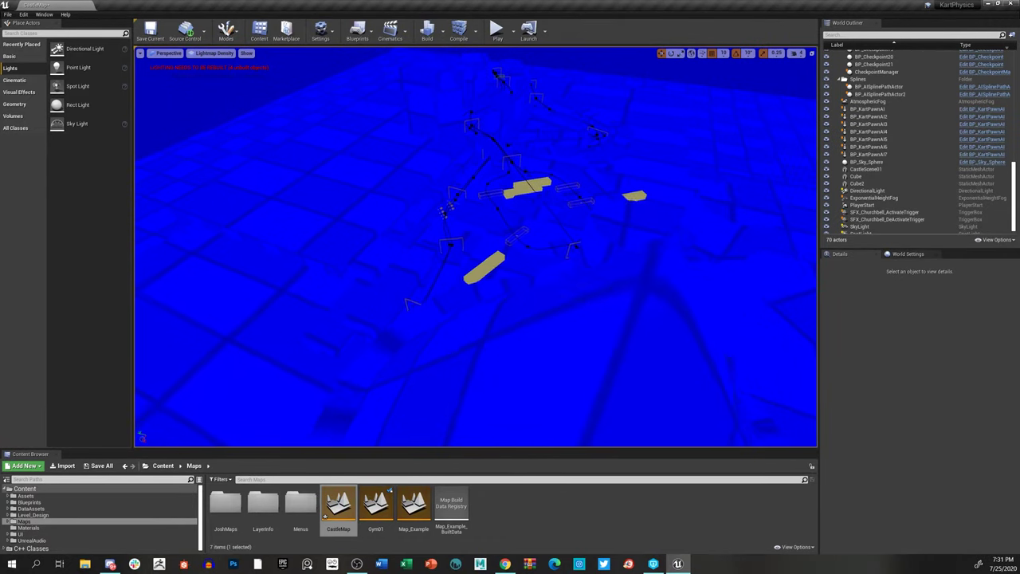
{"action": "key", "text": "Up"}
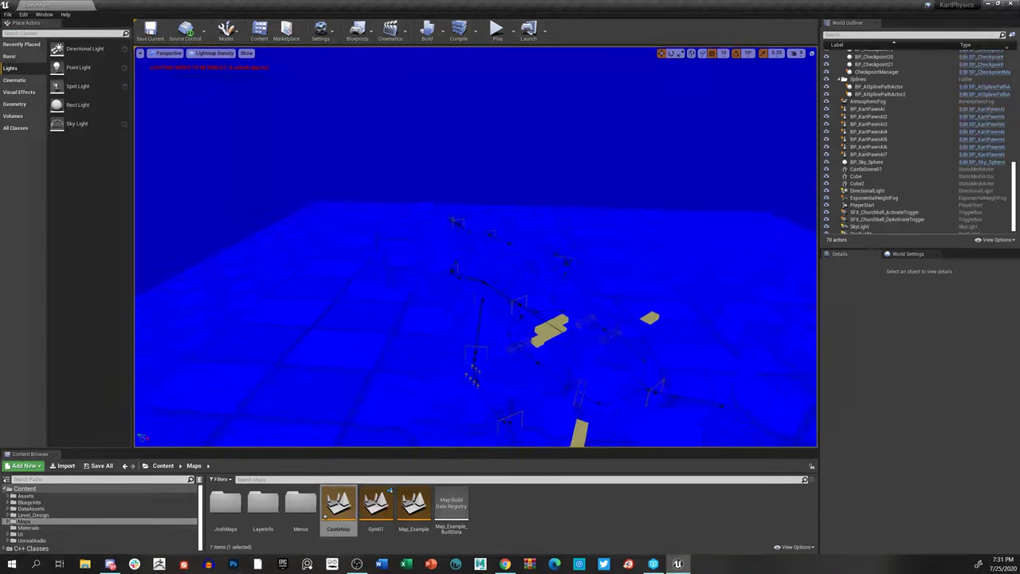
{"action": "key", "text": "Up"}
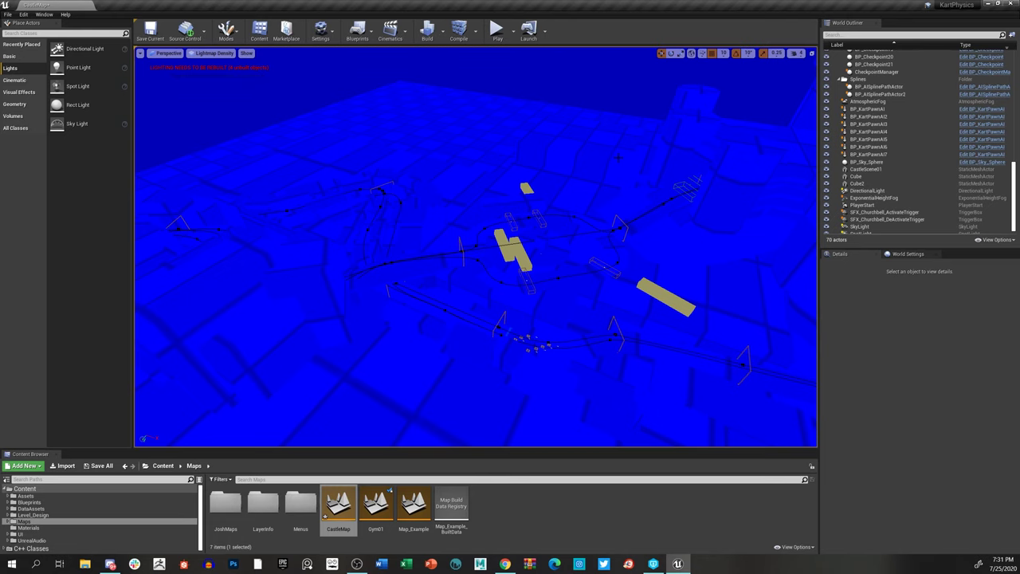
{"action": "mouse_move", "coordinate": [618, 157]}
{"action": "right_mouse_down"}
{"action": "mouse_move", "coordinate": [617, 115]}
{"action": "mouse_move", "coordinate": [614, 131]}
{"action": "mouse_move", "coordinate": [612, 111]}
{"action": "mouse_move", "coordinate": [595, 103]}
{"action": "mouse_move", "coordinate": [618, 157]}
{"action": "right_mouse_up"}
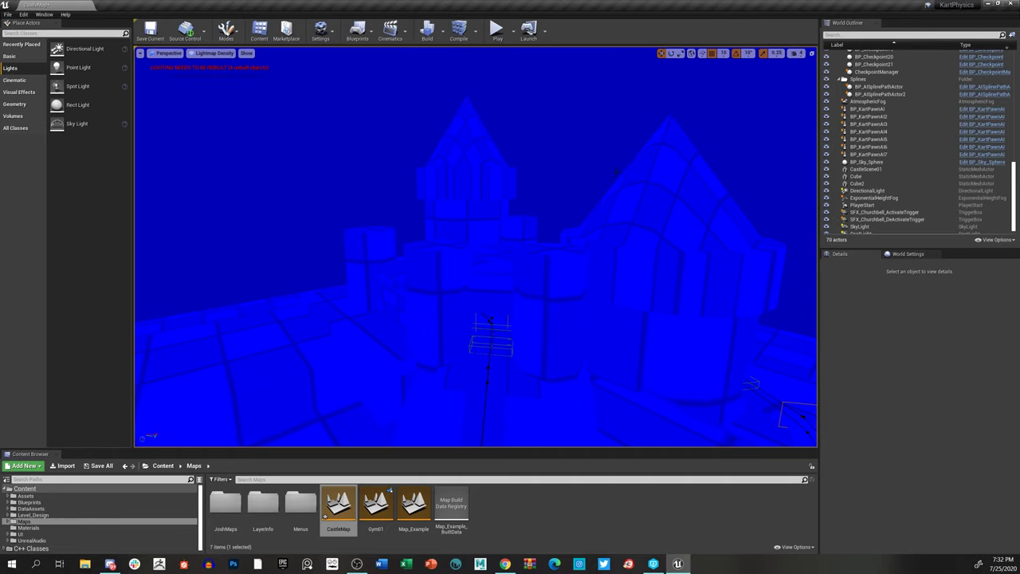
{"action": "key", "text": "w"}
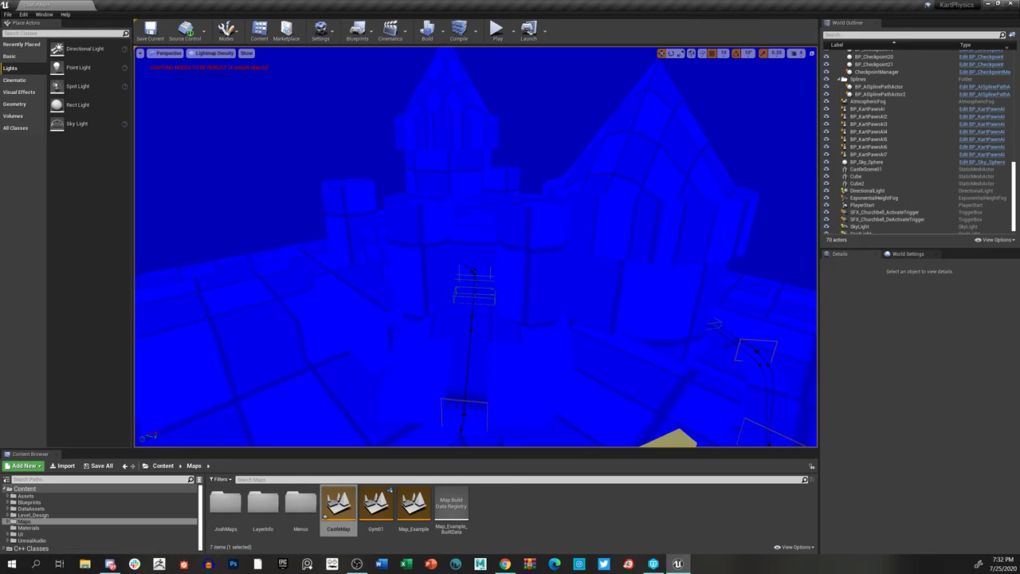
{"action": "key", "text": "w"}
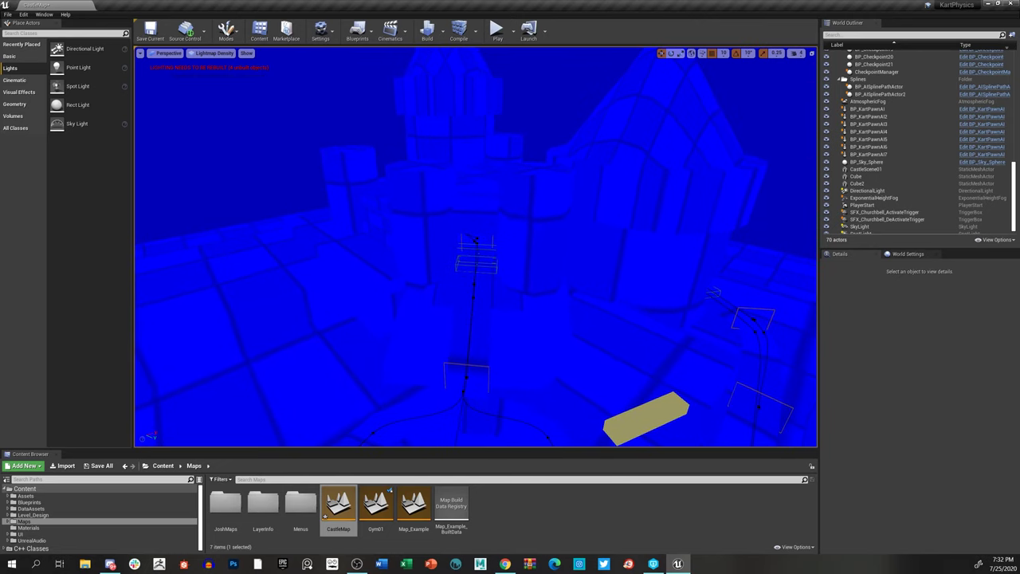
{"action": "key", "text": "a"}
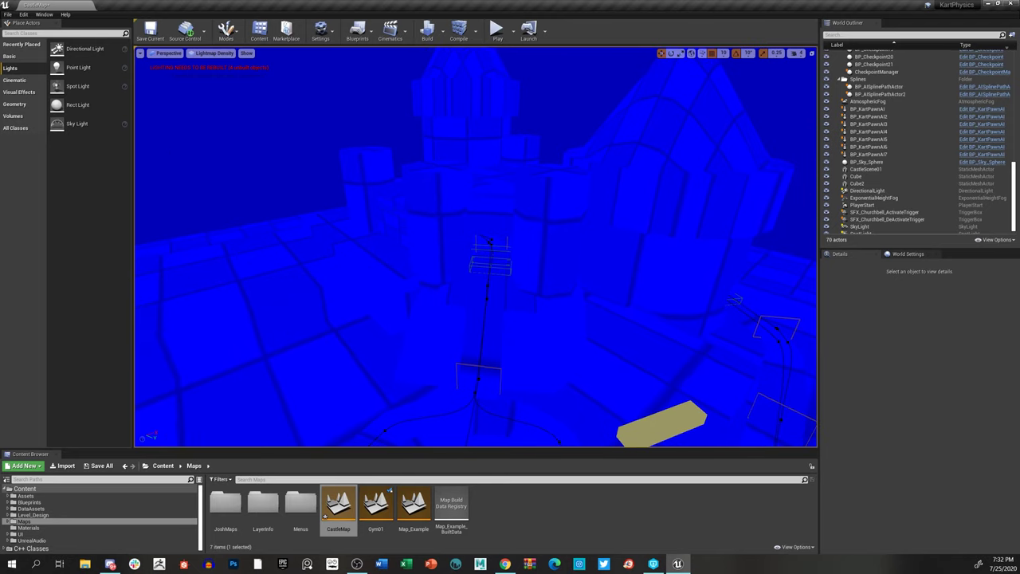
{"action": "left_click", "coordinate": [357, 563]}
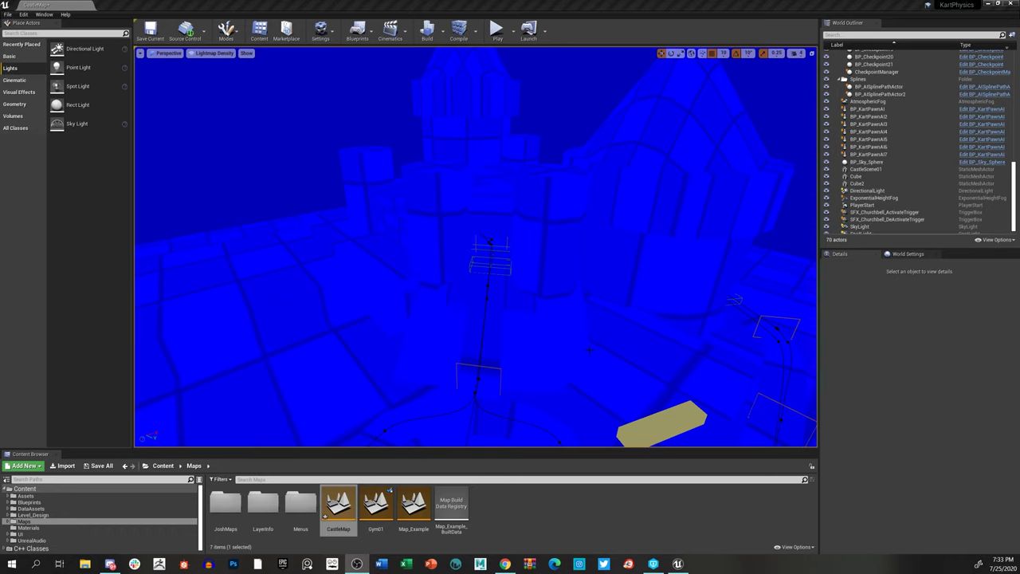
{"action": "mouse_move", "coordinate": [590, 349]}
{"action": "right_mouse_down"}
{"action": "mouse_move", "coordinate": [594, 383]}
{"action": "mouse_move", "coordinate": [590, 348]}
{"action": "right_mouse_up"}
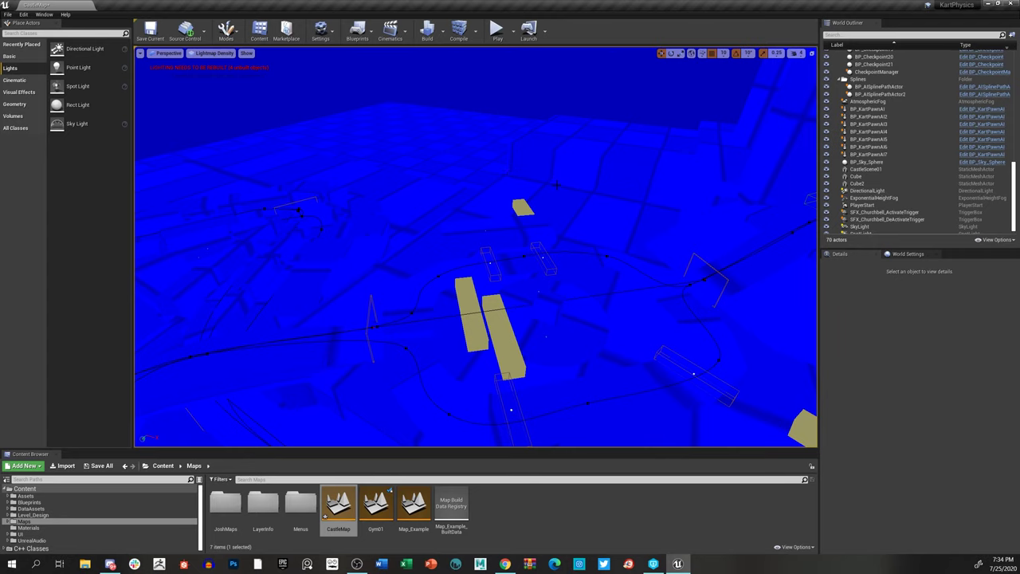
{"action": "right_click_drag", "start_coordinate": [476, 247], "coordinate": [423, 278]}
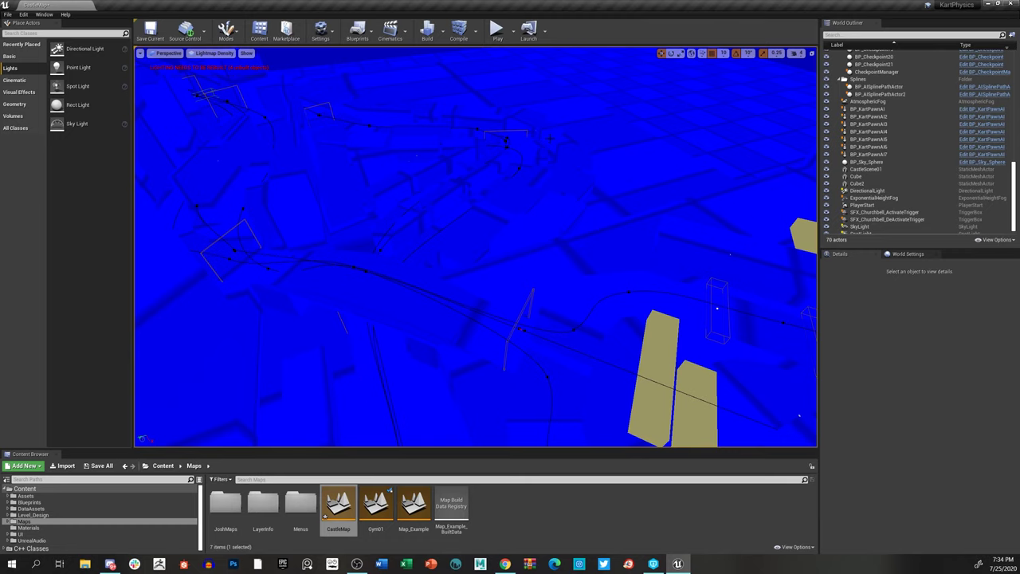
{"action": "mouse_move", "coordinate": [476, 247]}
{"action": "right_mouse_down"}
{"action": "mouse_move", "coordinate": [419, 259]}
{"action": "mouse_move", "coordinate": [460, 246]}
{"action": "right_mouse_up"}
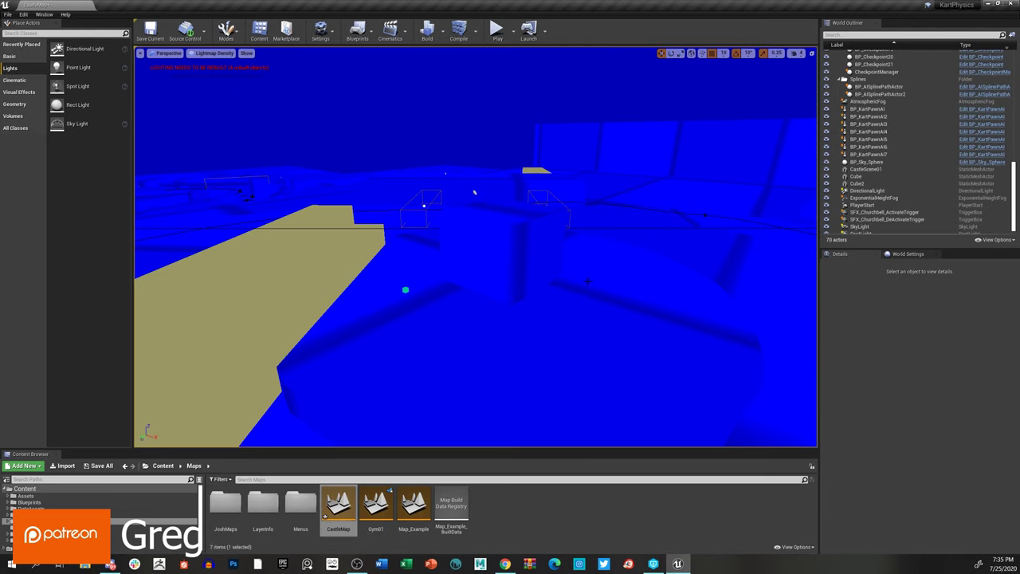
{"action": "right_click_drag", "start_coordinate": [474, 247], "coordinate": [426, 247]}
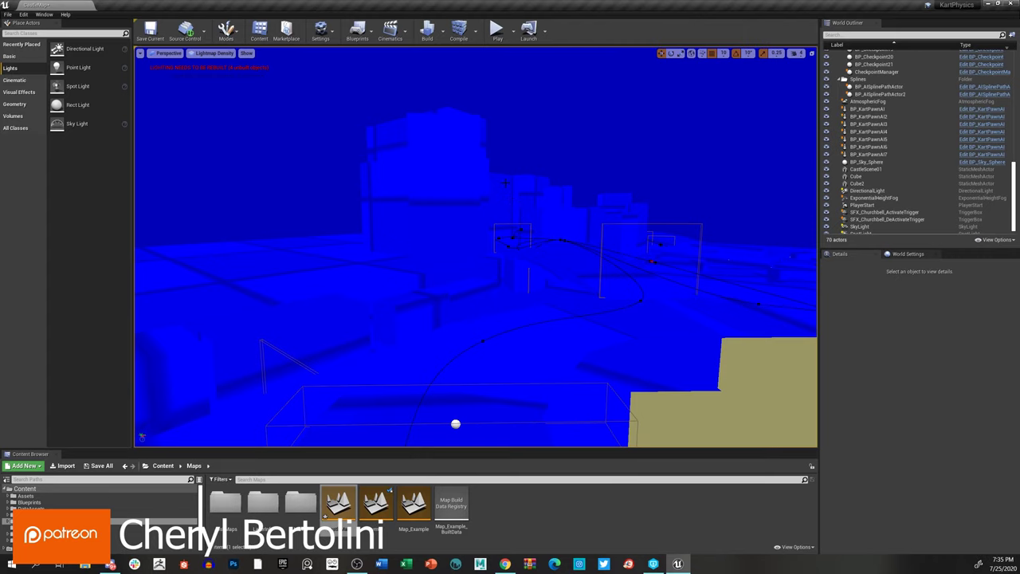
{"action": "right_click_drag", "start_coordinate": [459, 163], "coordinate": [613, 137]}
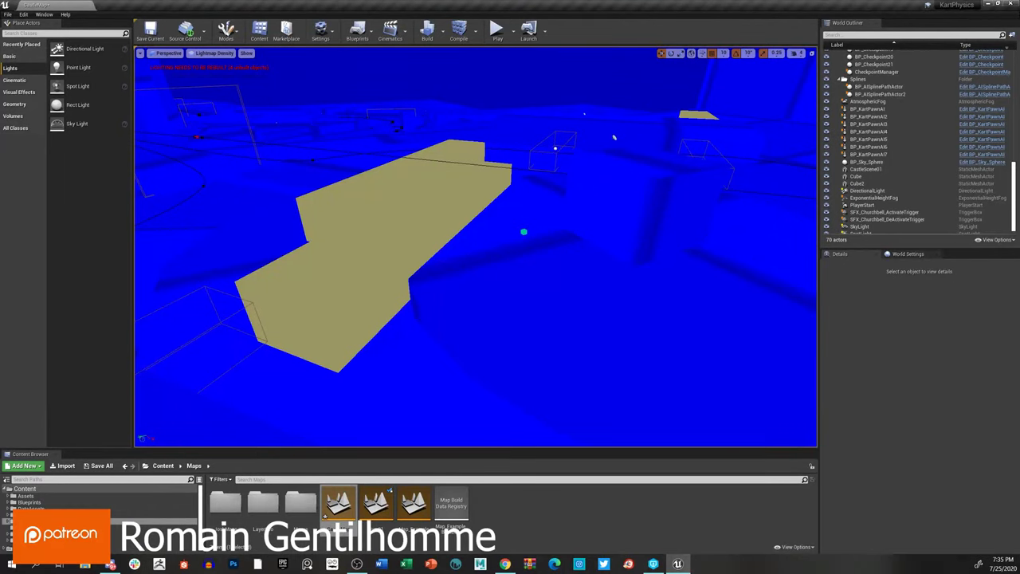